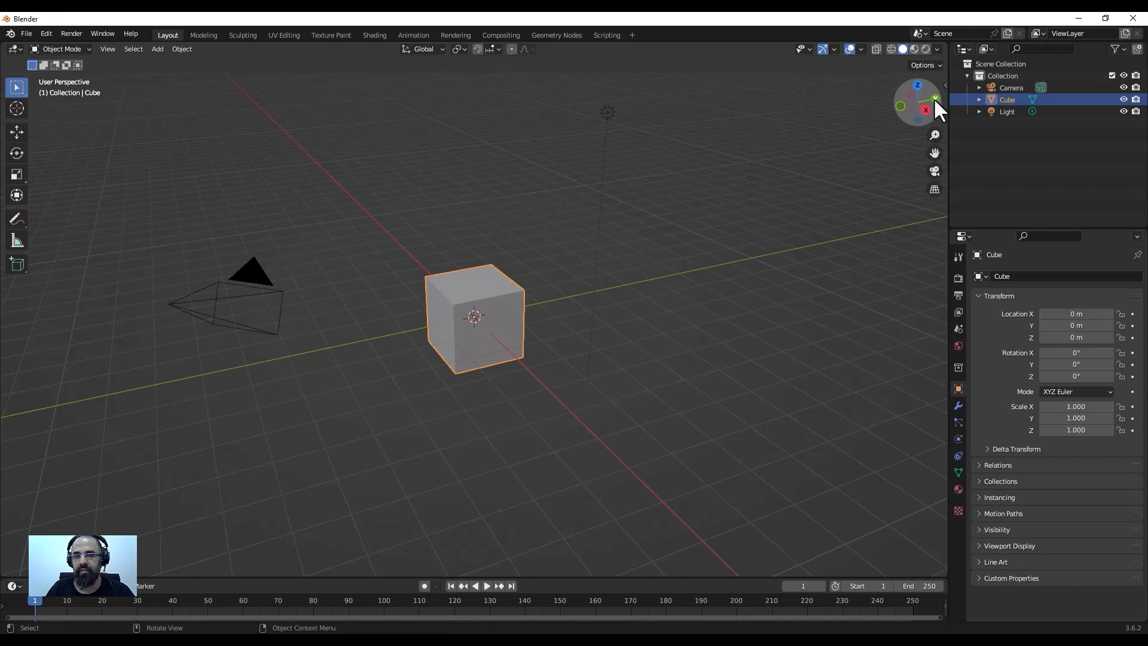
{"action": "left_click", "coordinate": [934, 99]}
{"action": "left_click", "coordinate": [896, 102]}
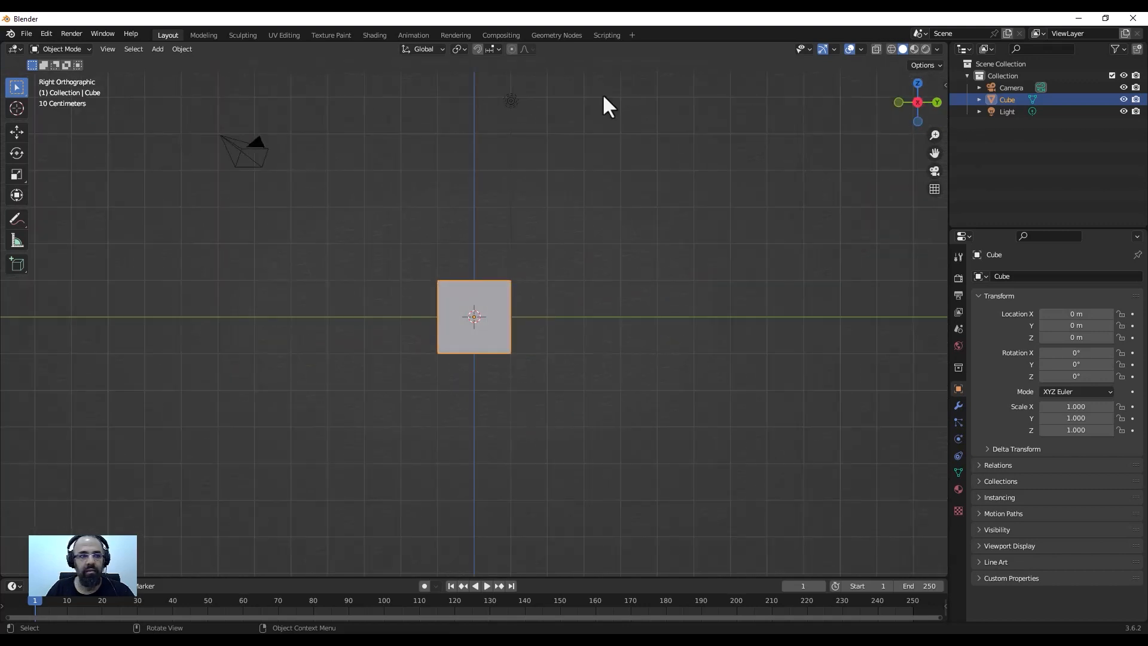
{"action": "middle_click_drag", "start_coordinate": [472, 150], "coordinate": [473, 192]}
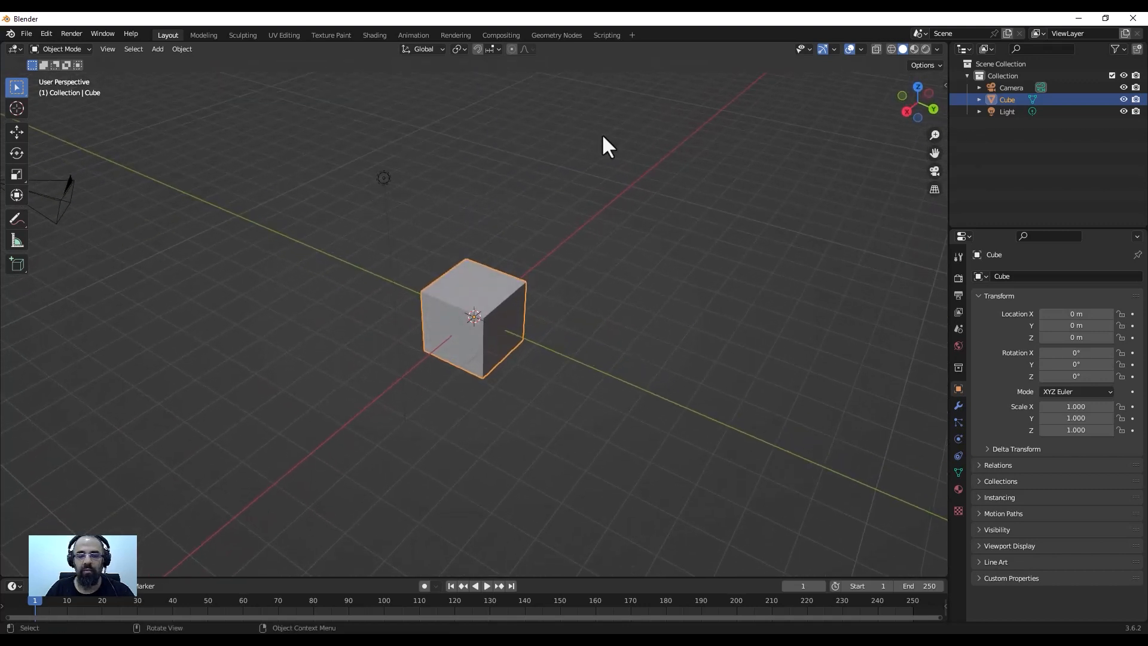
Step: Add a new collection directly under the Scene Collection and select it
{"action": "left_click", "coordinate": [996, 74]}
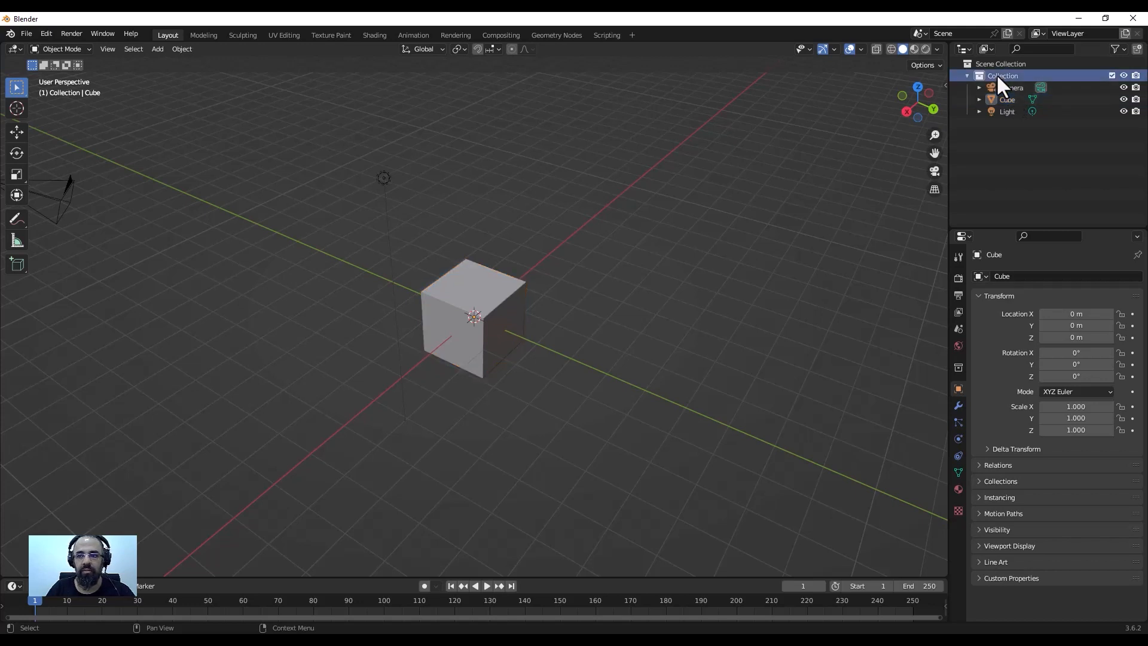
{"action": "left_click", "coordinate": [996, 62]}
{"action": "right_click", "coordinate": [996, 63]}
{"action": "left_click", "coordinate": [957, 63]}
{"action": "left_click", "coordinate": [1002, 124]}
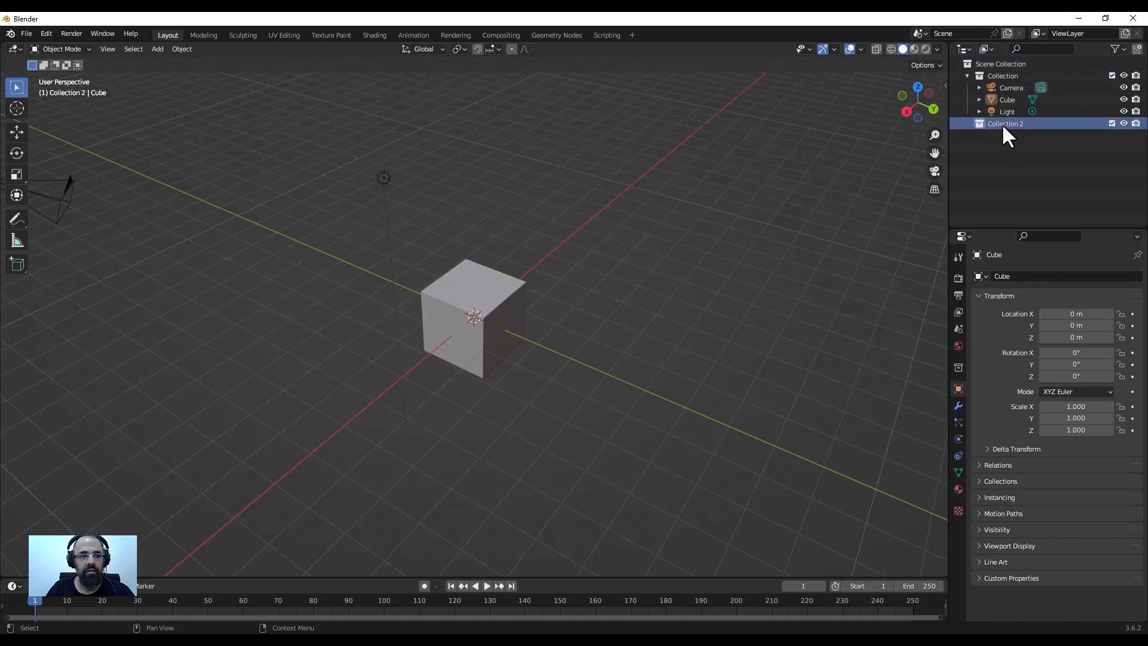
Step: Select the light, the cube and the camera one after another by their outliner entries
{"action": "left_click", "coordinate": [1004, 113]}
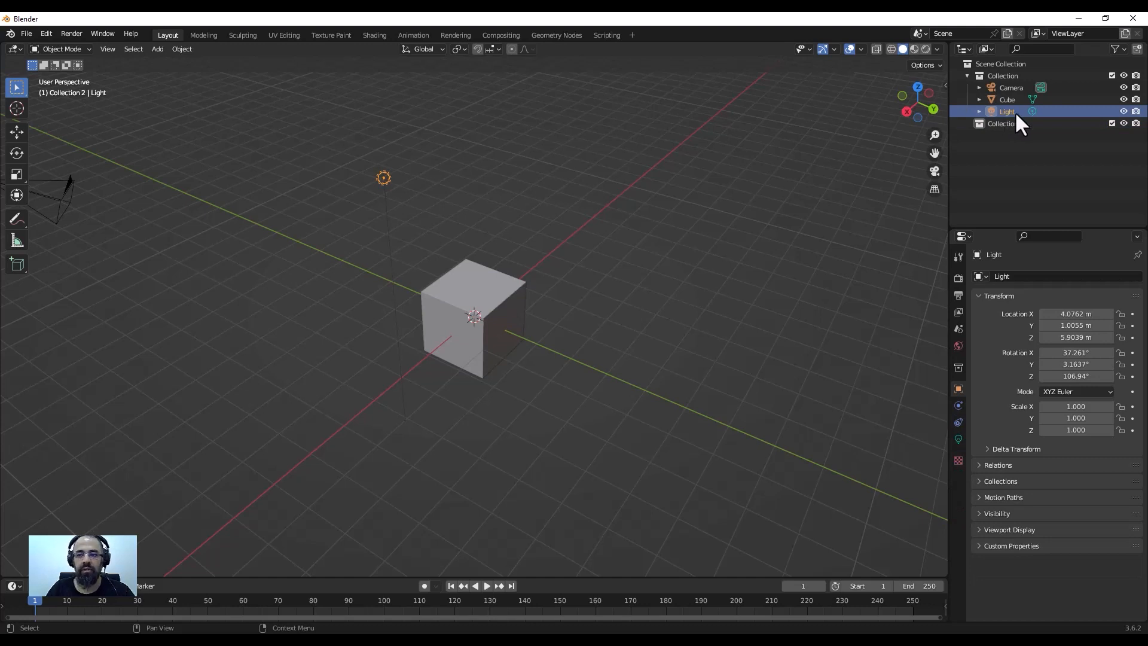
{"action": "left_click", "coordinate": [1006, 99]}
{"action": "left_click", "coordinate": [1005, 87]}
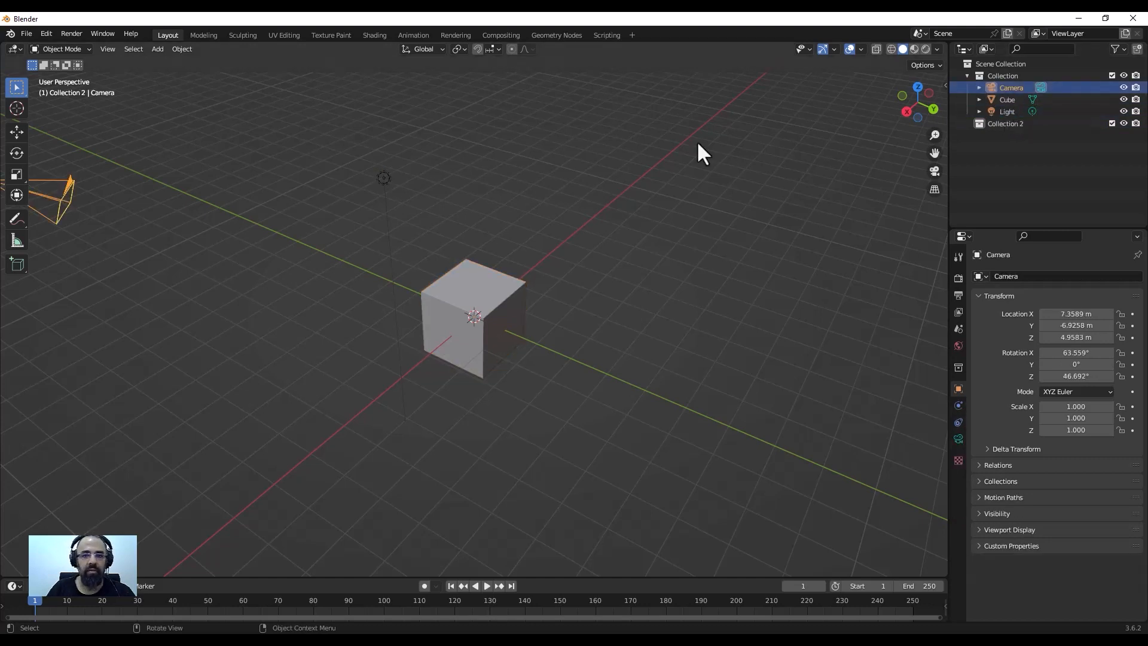
Step: Enable the Statistics overlay in the 3D viewport
{"action": "left_click", "coordinate": [861, 50]}
{"action": "left_click", "coordinate": [801, 146]}
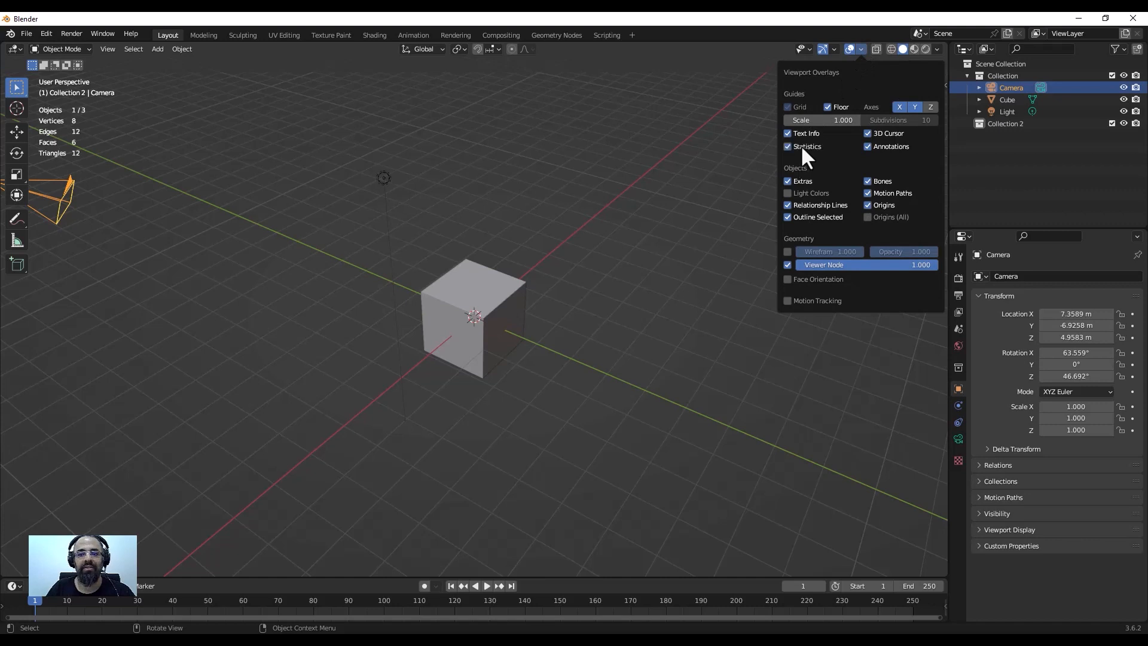
{"action": "mouse_move", "coordinate": [305, 230]}
{"action": "middle_mouse_down"}
{"action": "mouse_move", "coordinate": [323, 218]}
{"action": "mouse_move", "coordinate": [306, 227]}
{"action": "middle_mouse_up"}
Step: Duplicate the cube and place the copy at about X -3.2 m, Y 2.0 m, Z 1.8 m
{"action": "left_click", "coordinate": [491, 305]}
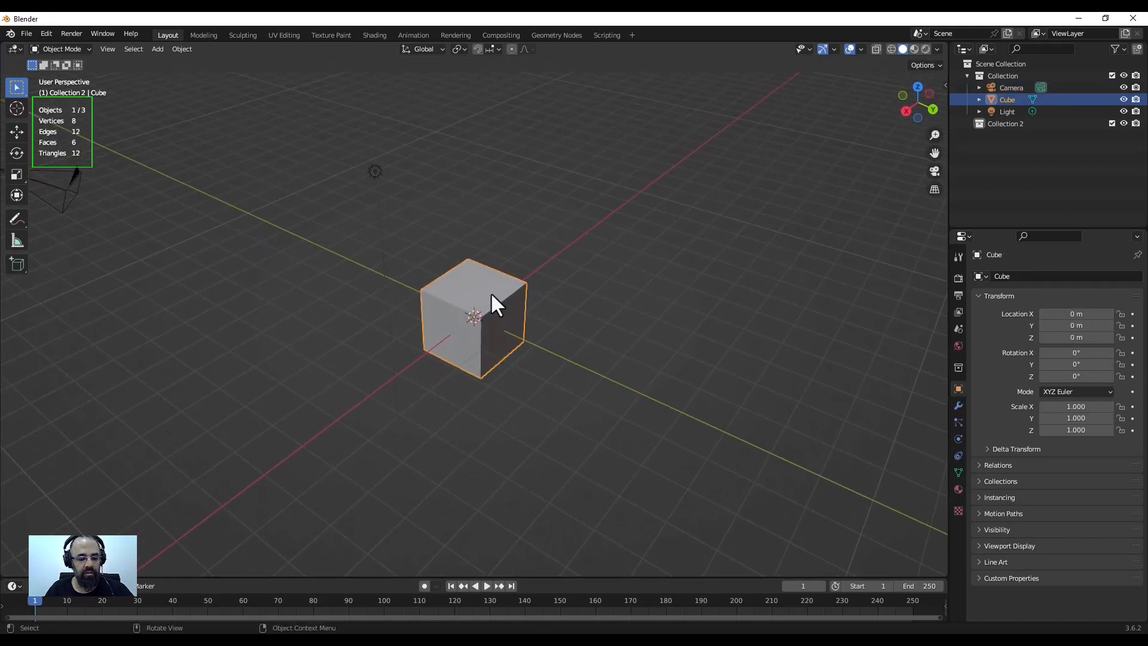
{"action": "key", "text": "shift+d"}
{"action": "left_click", "coordinate": [694, 228]}
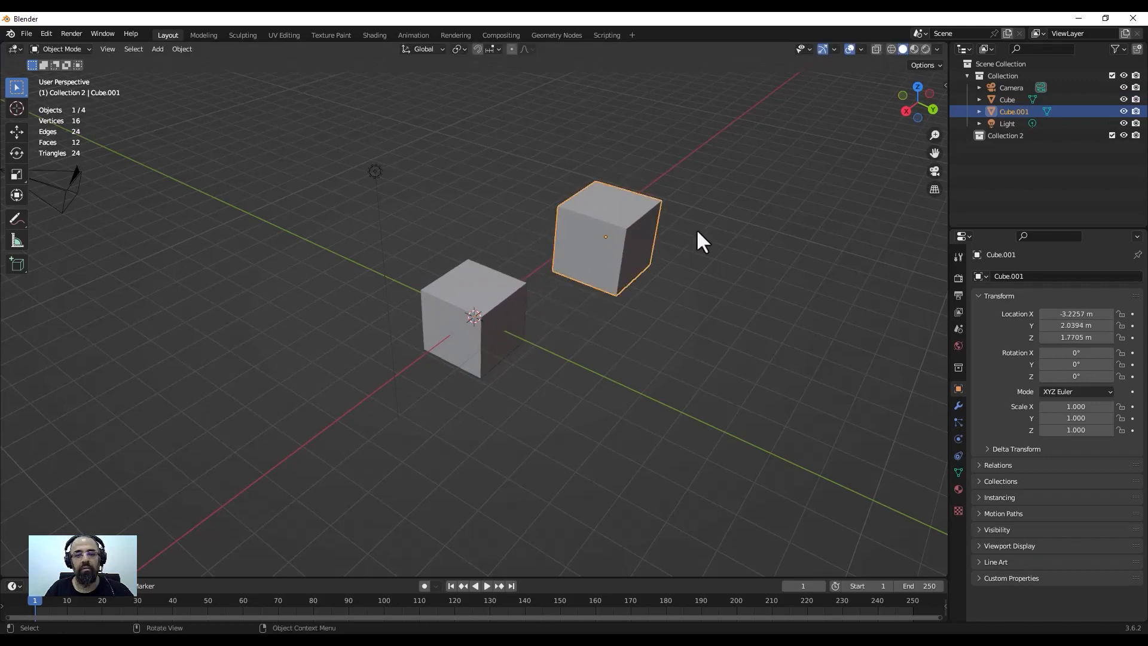
Step: Box-select both cubes and the light, deselect them, and reselect only the duplicated cube to compare the object statistics
{"action": "left_click_drag", "start_coordinate": [705, 200], "coordinate": [335, 375]}
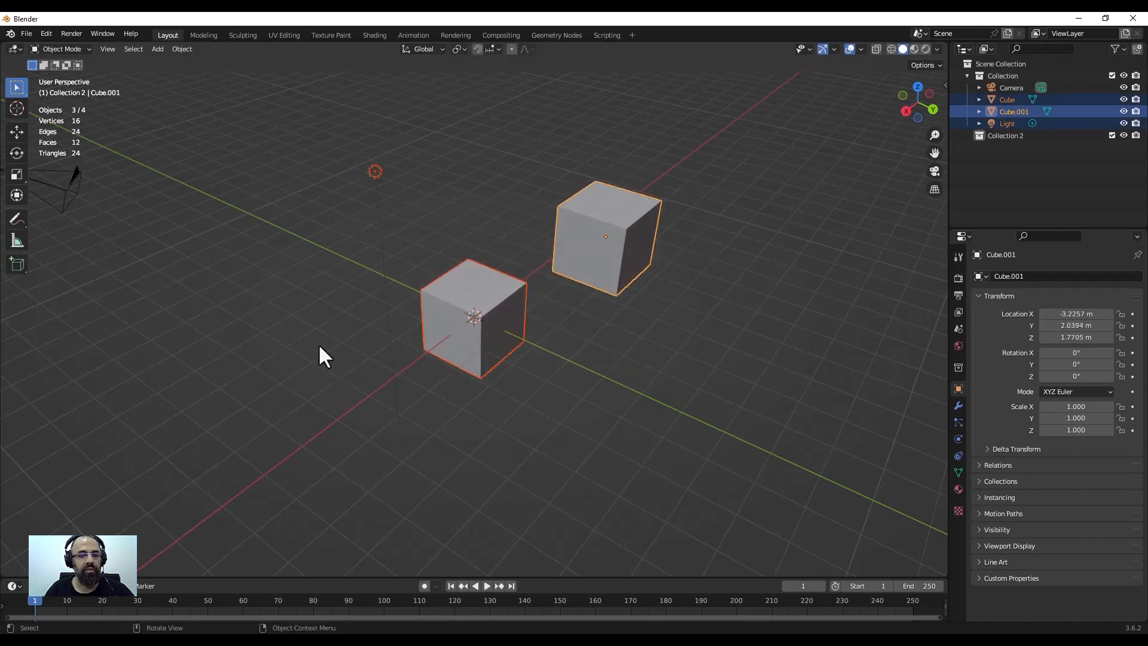
{"action": "left_click_drag", "start_coordinate": [329, 131], "coordinate": [690, 370], "text": "ctrl"}
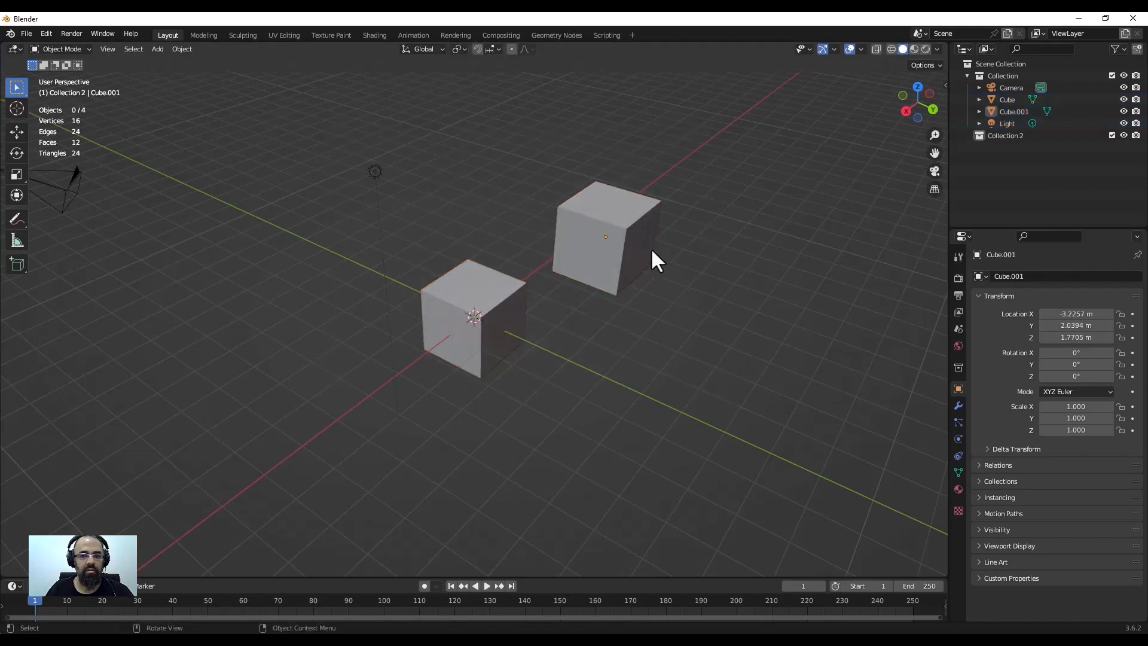
{"action": "left_click", "coordinate": [633, 239]}
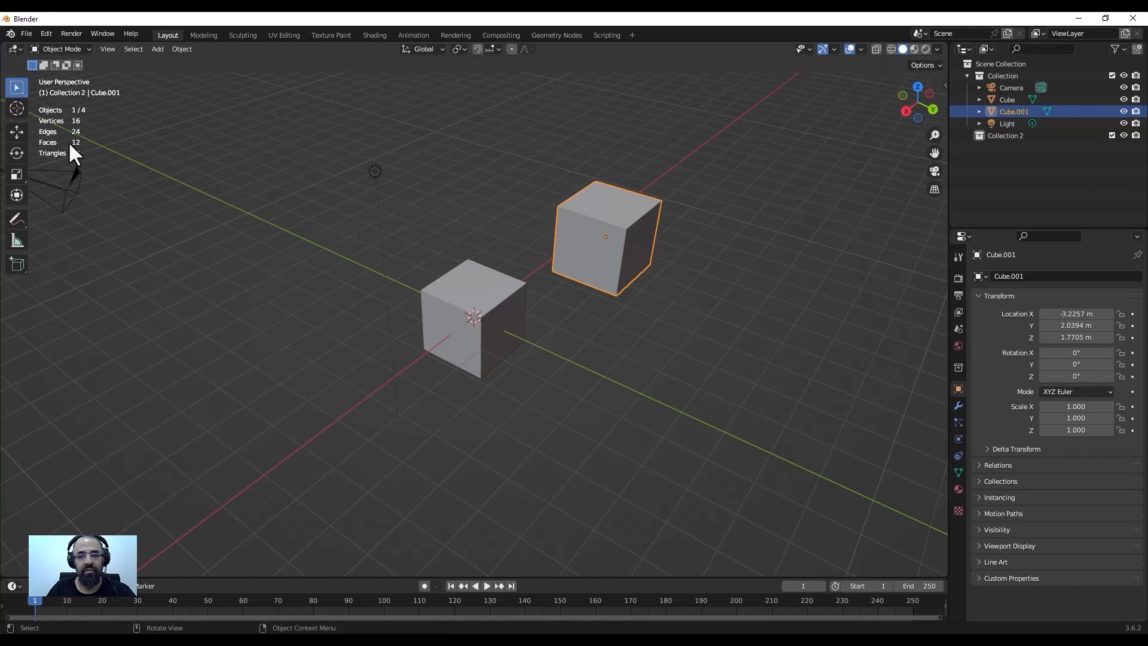
Step: Turn the Extras overlay for objects such as the camera and light off and back on
{"action": "left_click", "coordinate": [861, 50]}
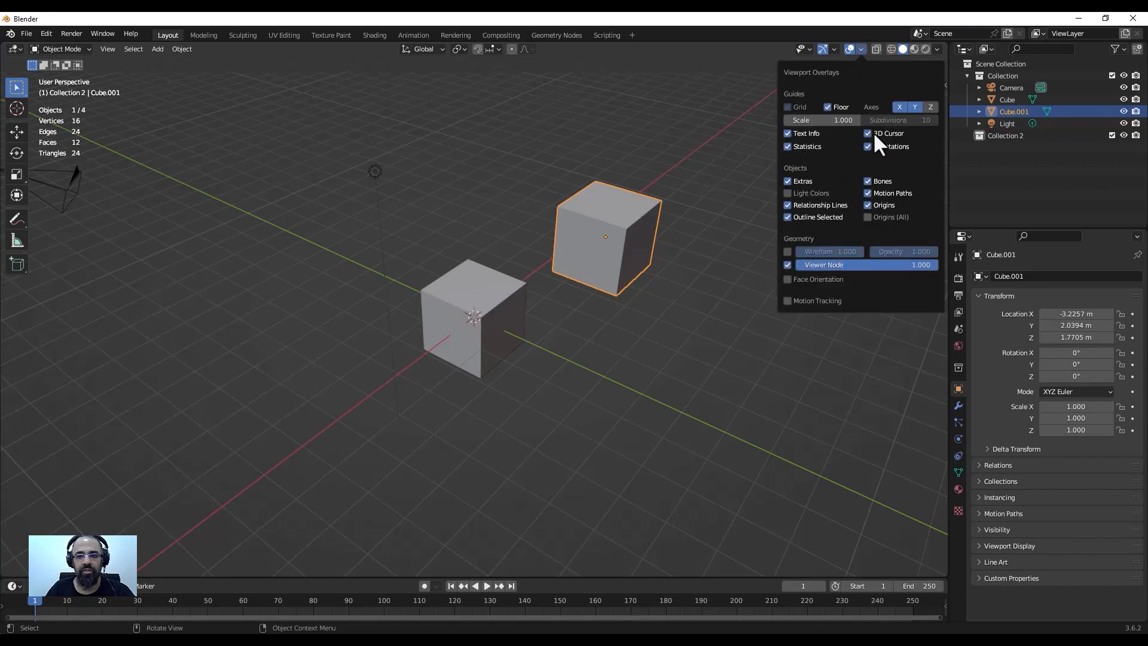
{"action": "left_click", "coordinate": [861, 49]}
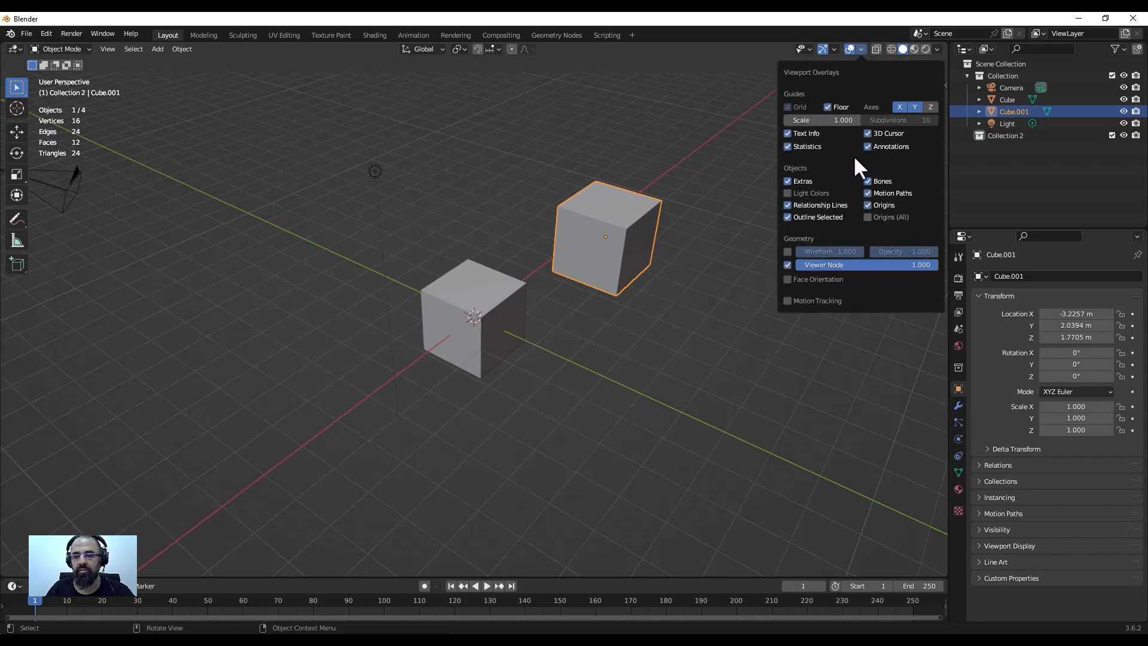
{"action": "left_click", "coordinate": [788, 181]}
{"action": "left_click", "coordinate": [800, 180]}
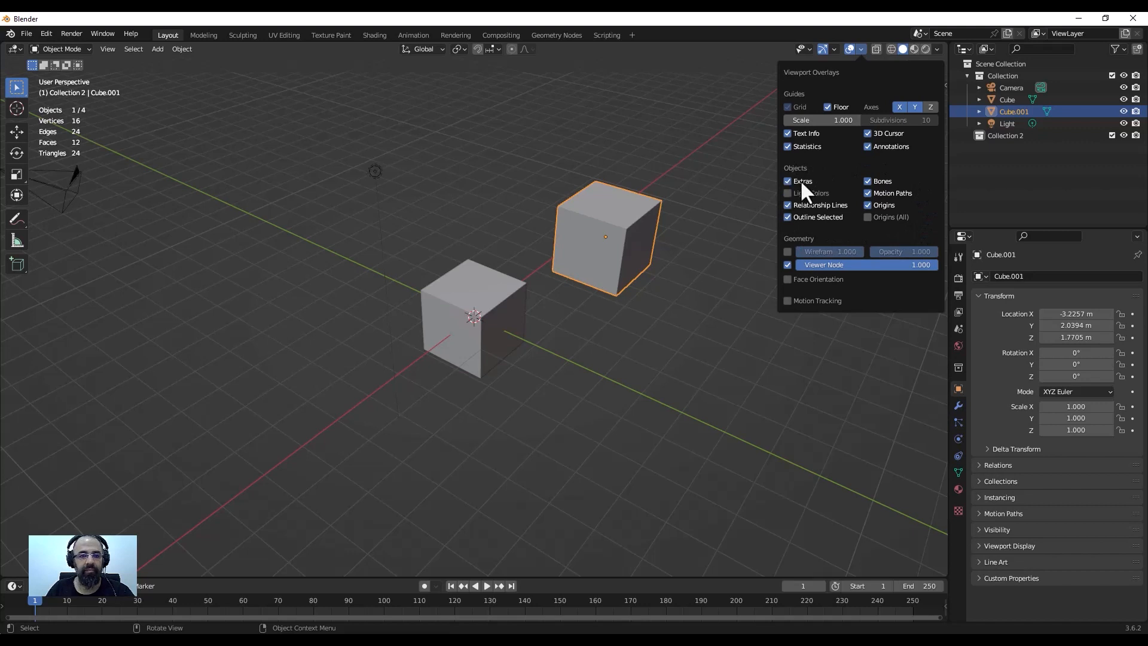
{"action": "left_click", "coordinate": [800, 180]}
{"action": "left_click", "coordinate": [800, 180]}
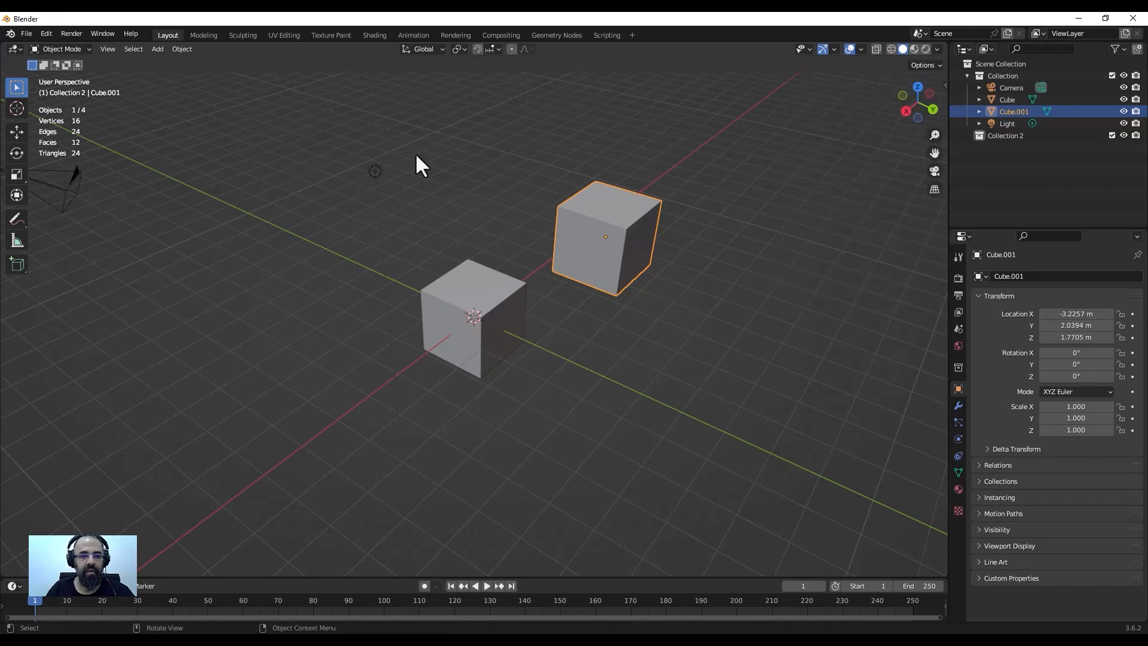
Step: Turn the Relationship Lines overlay off and back on
{"action": "left_click", "coordinate": [860, 49]}
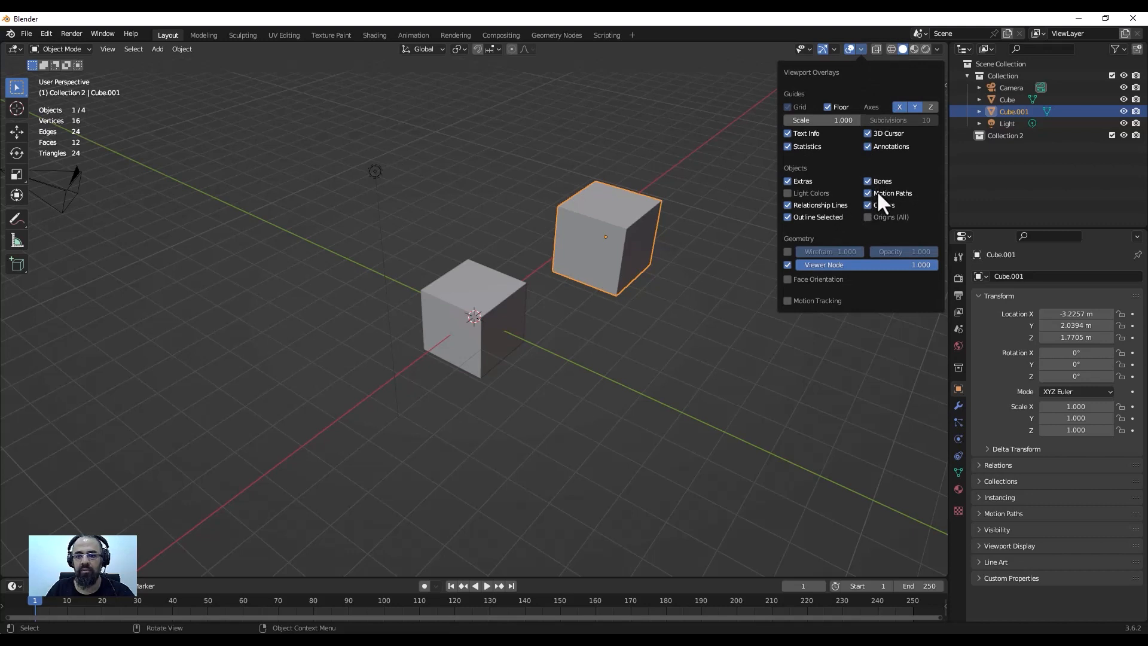
{"action": "left_click", "coordinate": [819, 204]}
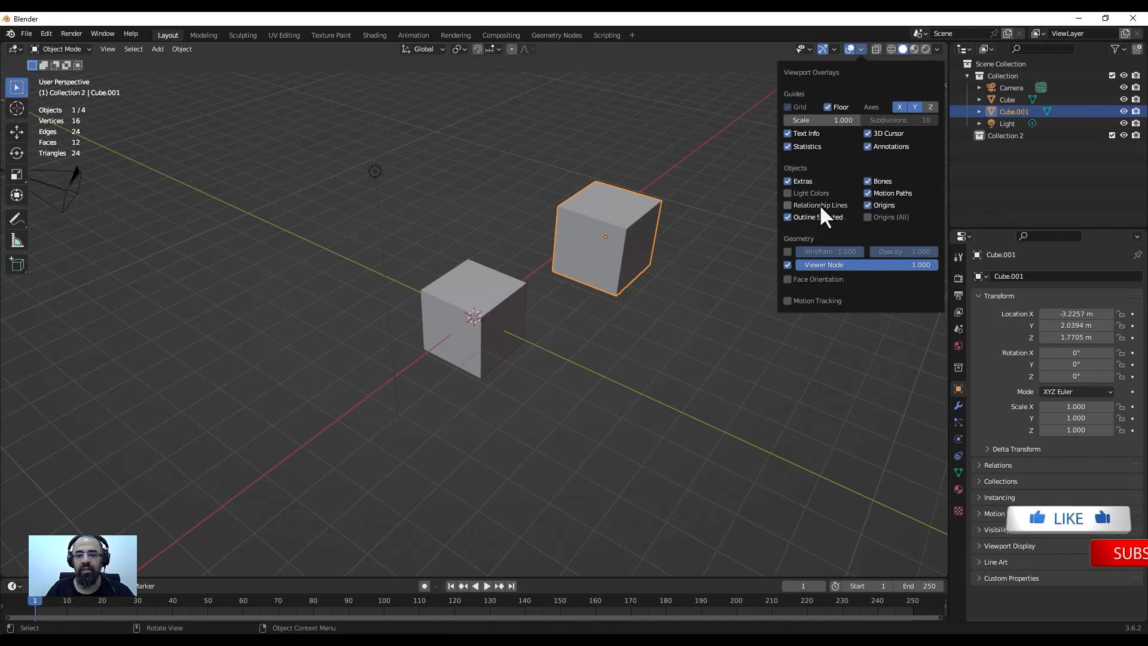
{"action": "left_click", "coordinate": [820, 204]}
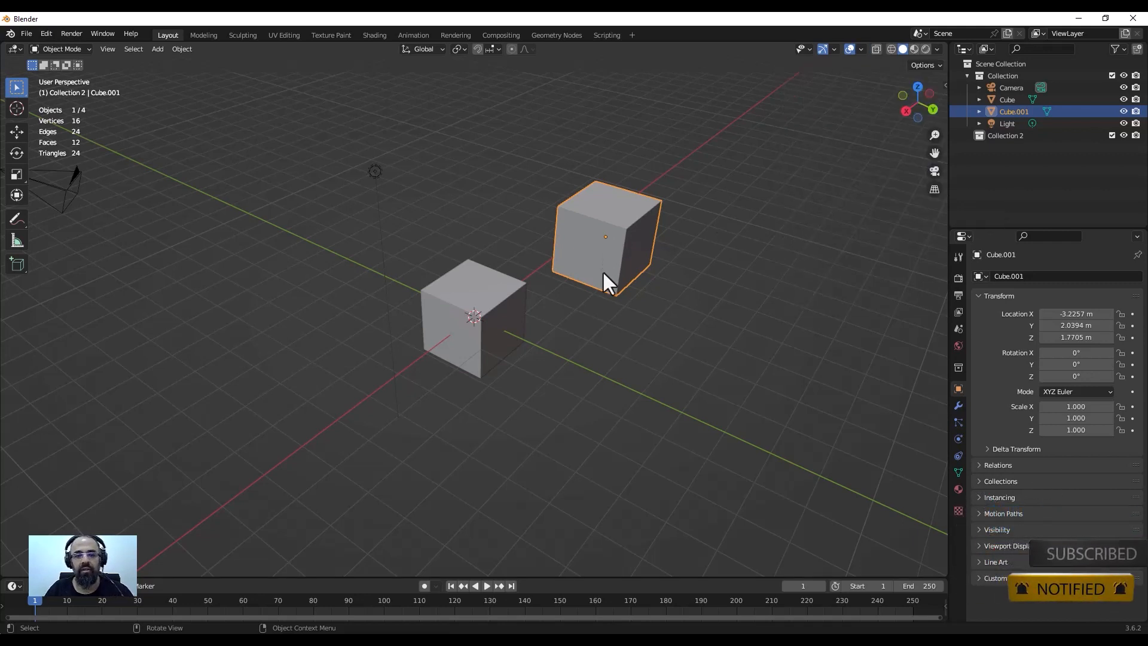
Step: Parent the original cube to the duplicated cube
{"action": "left_click", "coordinate": [463, 299]}
{"action": "left_click", "coordinate": [598, 219], "text": "shift"}
{"action": "right_click", "coordinate": [602, 212]}
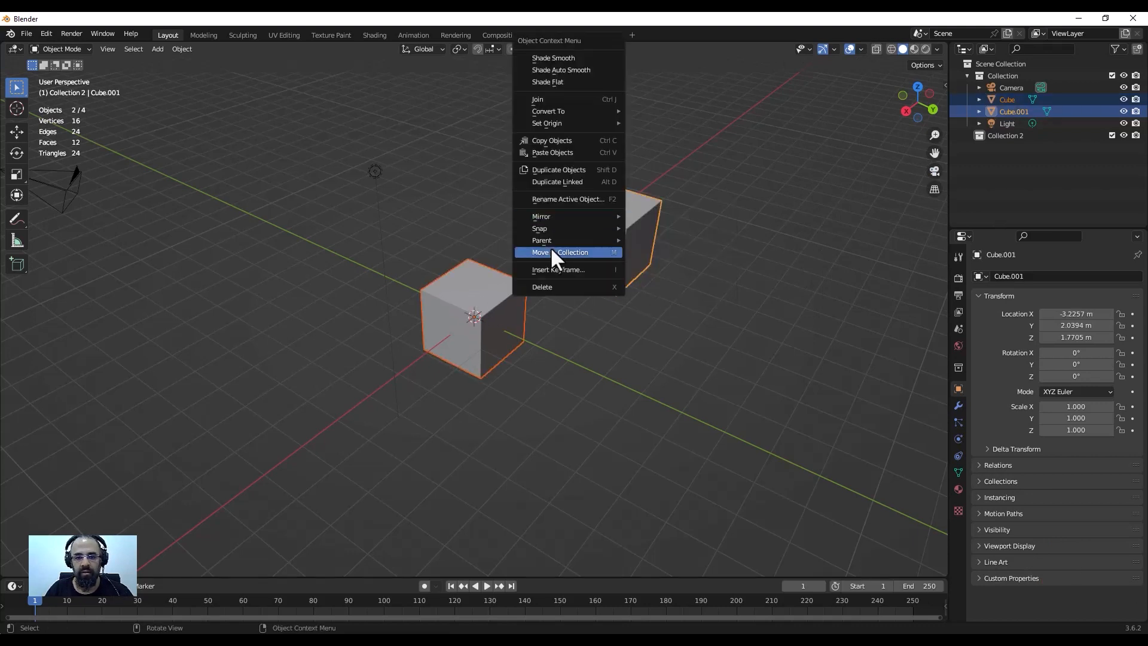
{"action": "mouse_move", "coordinate": [565, 229]}
{"action": "key", "text": "ctrl+j"}
{"action": "scroll", "coordinate": [659, 215], "scroll_direction": "up", "scroll_amount": 5}
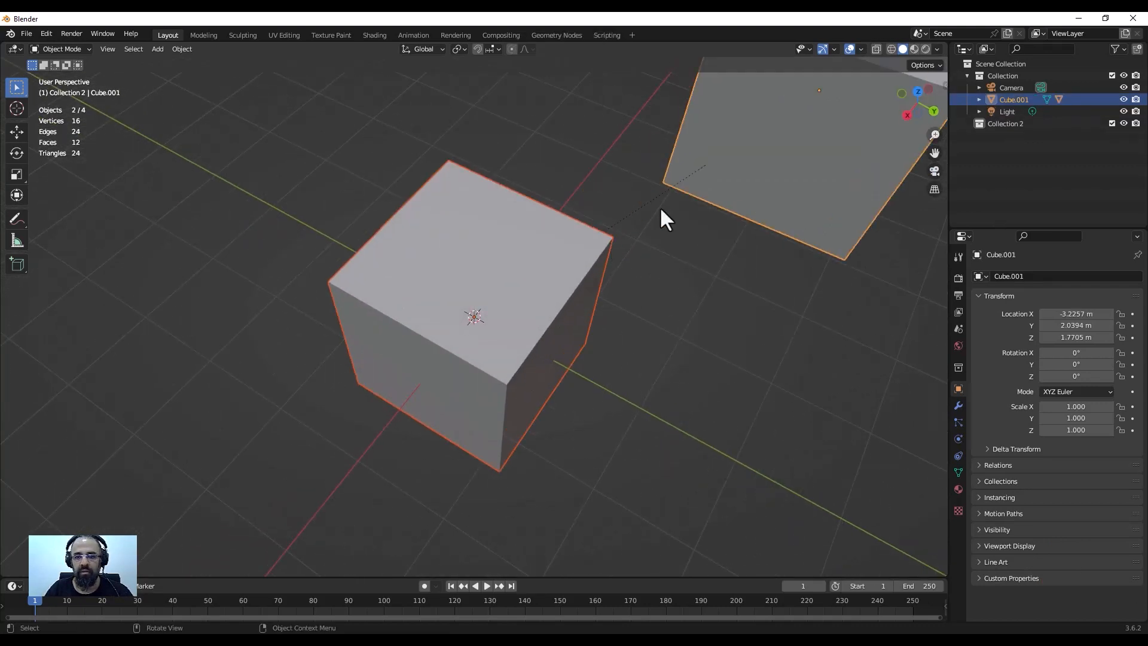
Step: Toggle the Relationship Lines overlay to compare the view with and without the line between the parented cubes
{"action": "left_click", "coordinate": [861, 47]}
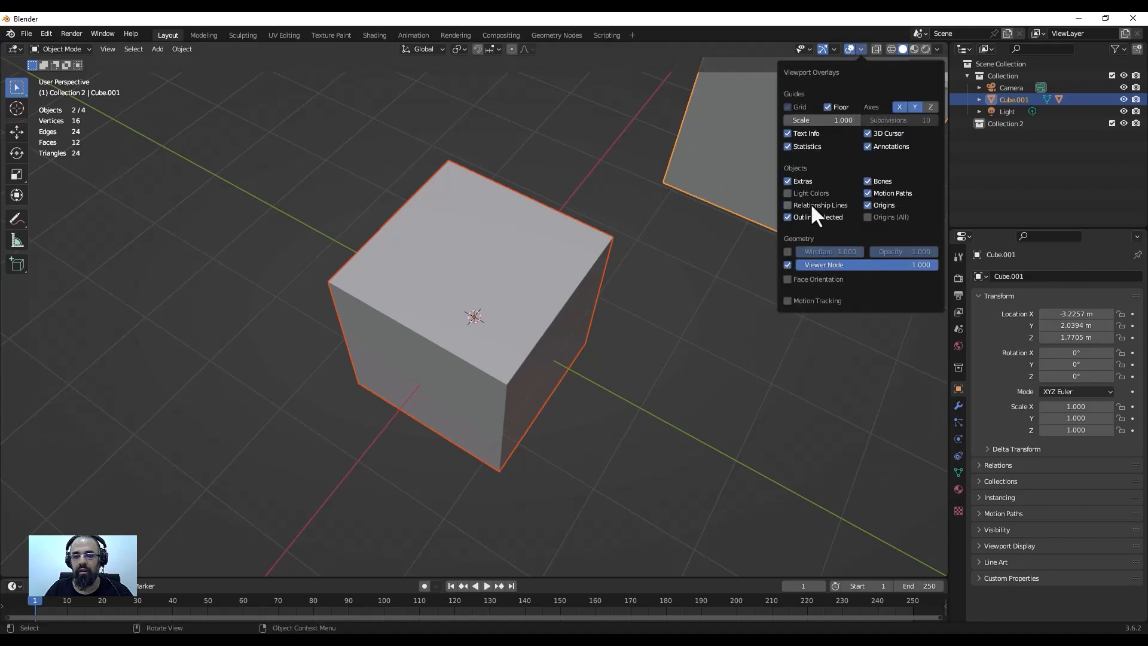
{"action": "left_click", "coordinate": [711, 270]}
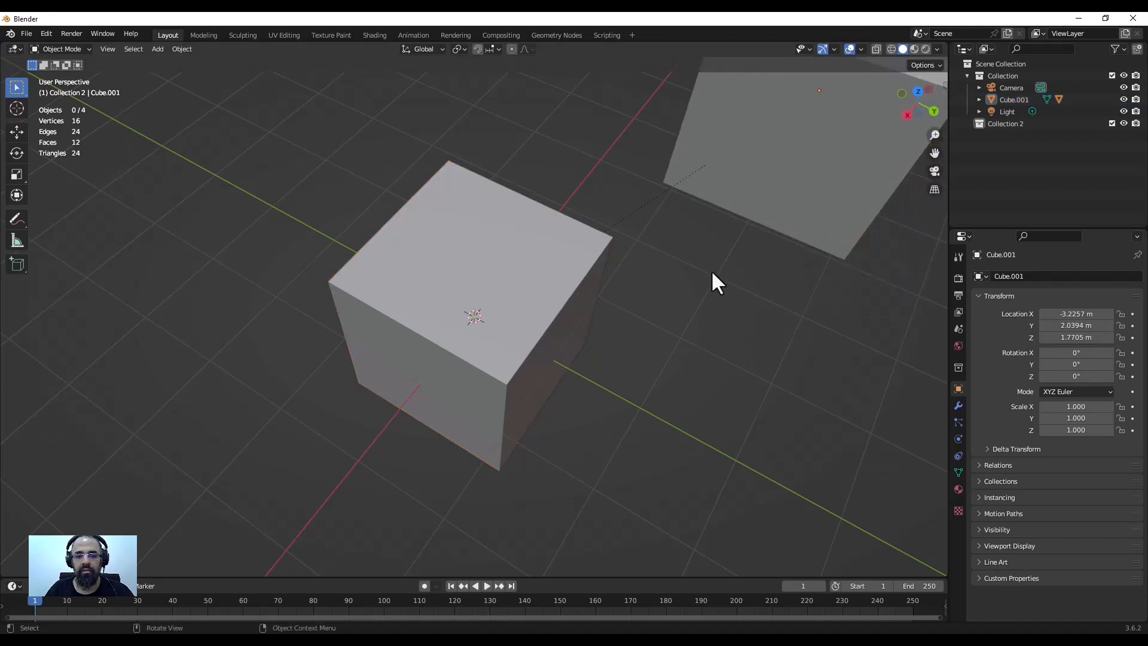
{"action": "middle_click_drag", "start_coordinate": [712, 270], "coordinate": [748, 230]}
Step: Toggle the Wireframe geometry overlay on and off several times, trying out its opacity setting
{"action": "left_click", "coordinate": [862, 48]}
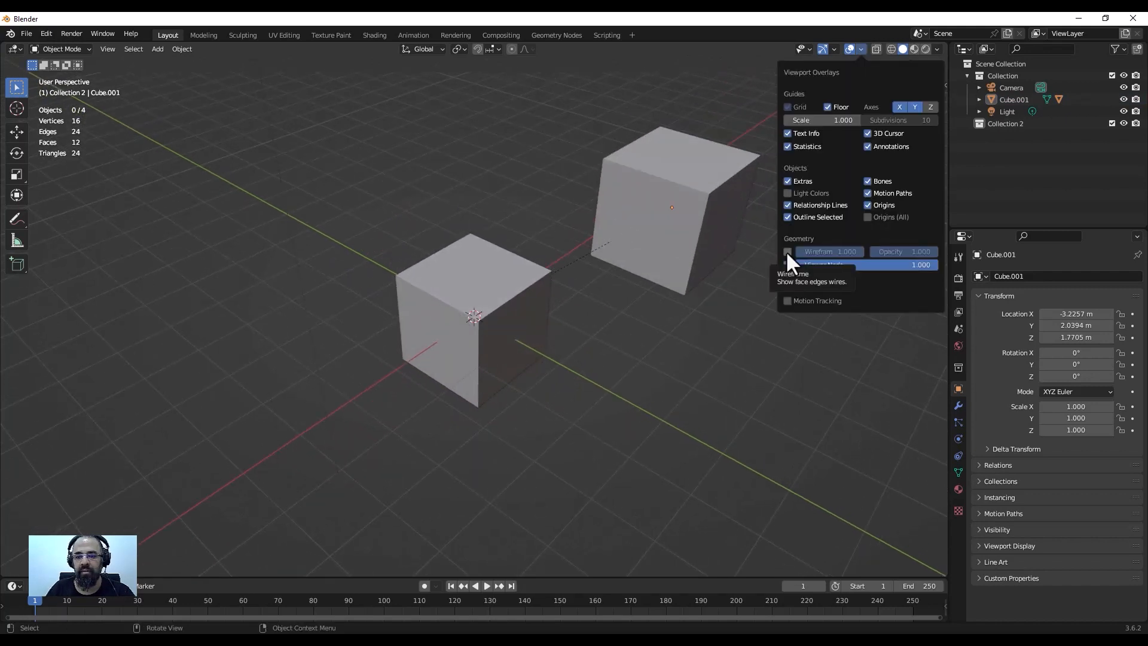
{"action": "left_click", "coordinate": [787, 252]}
{"action": "left_click", "coordinate": [787, 251]}
{"action": "left_click", "coordinate": [787, 252]}
{"action": "left_click", "coordinate": [787, 252]}
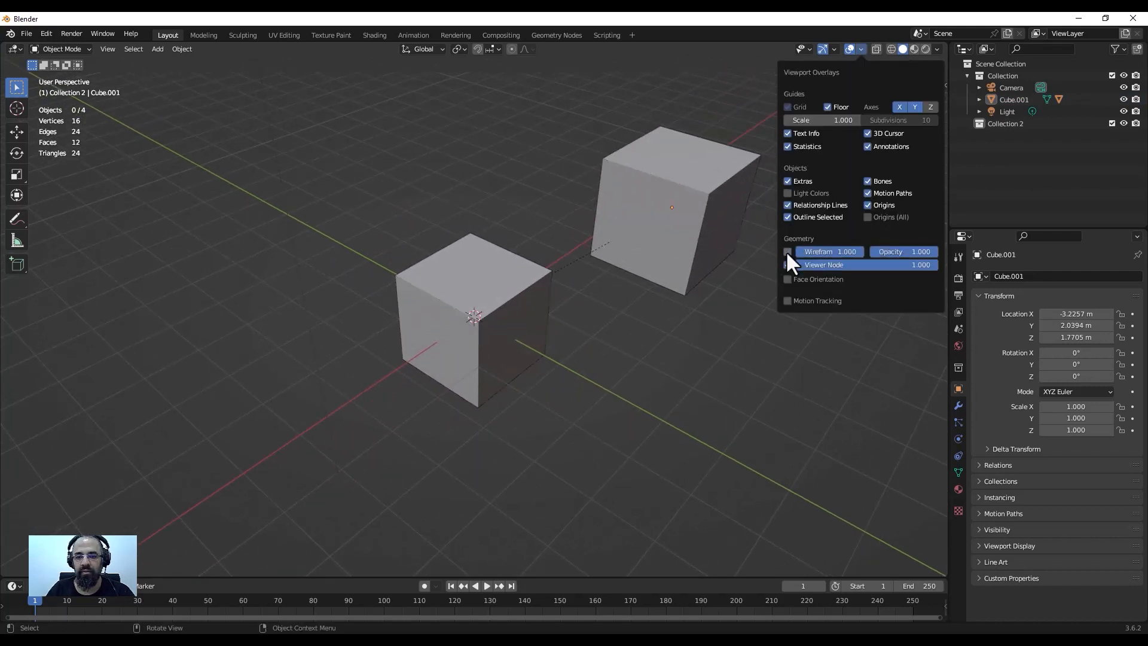
{"action": "left_click", "coordinate": [787, 252]}
{"action": "left_click_drag", "start_coordinate": [931, 250], "coordinate": [917, 251]}
{"action": "left_click", "coordinate": [787, 252]}
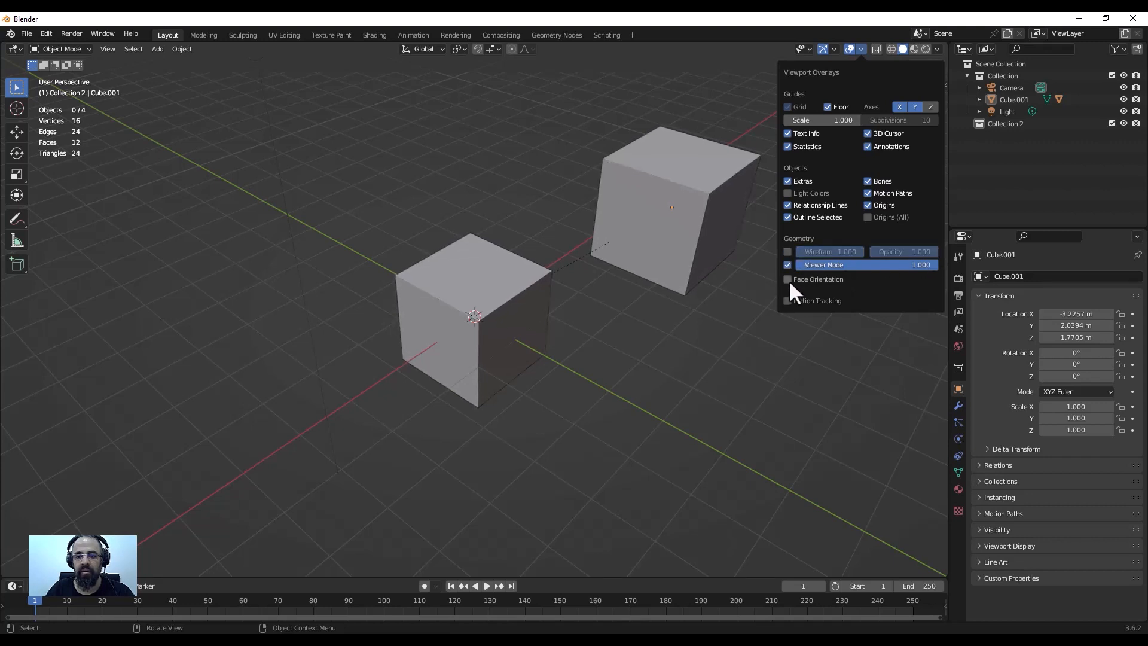
Step: Enable the Face Orientation overlay and flip the normal of the duplicated cube's top face in Edit Mode
{"action": "left_click", "coordinate": [788, 279]}
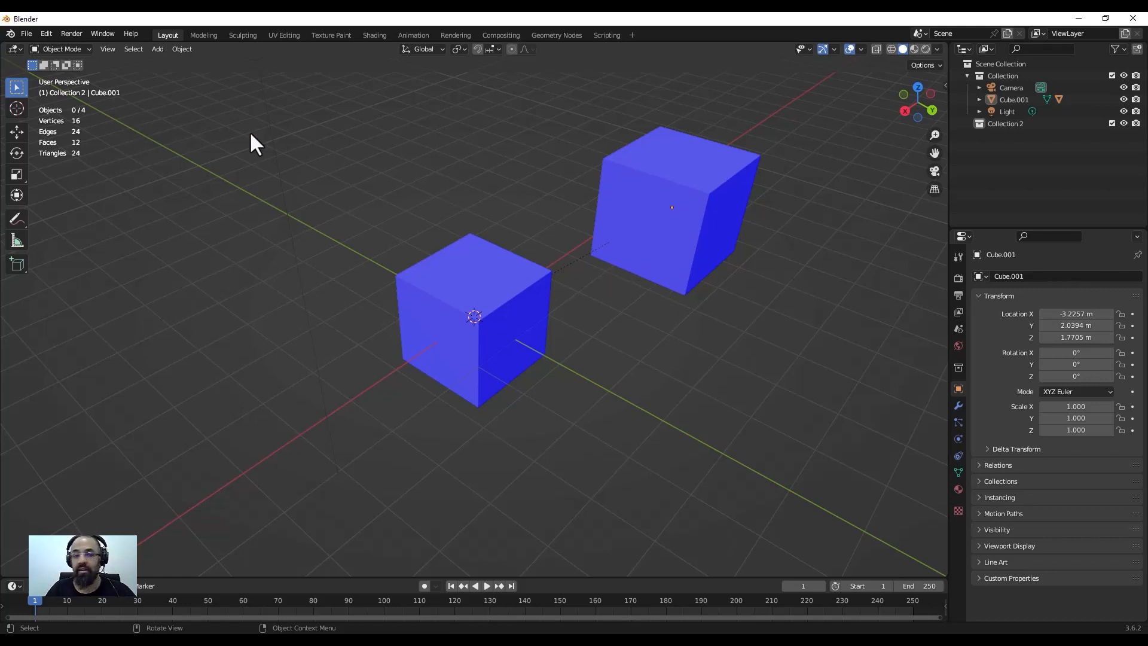
{"action": "key", "text": "Tab"}
{"action": "left_click", "coordinate": [126, 49]}
{"action": "left_click", "coordinate": [700, 167]}
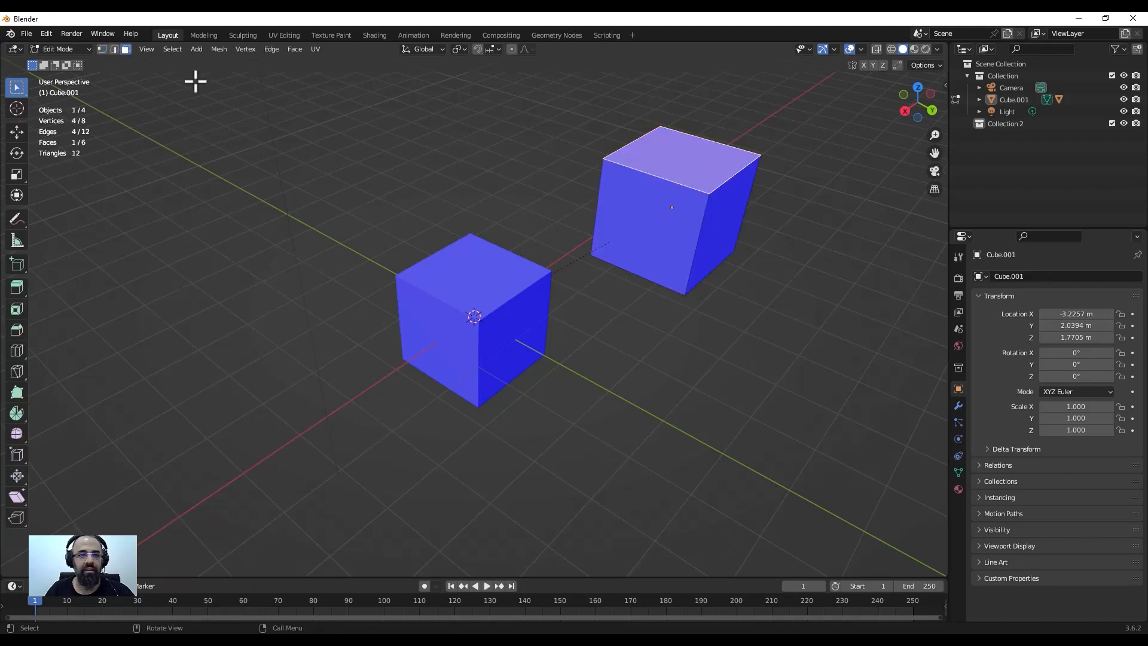
{"action": "left_click", "coordinate": [219, 49]}
{"action": "mouse_move", "coordinate": [284, 256]}
{"action": "left_click", "coordinate": [349, 255]}
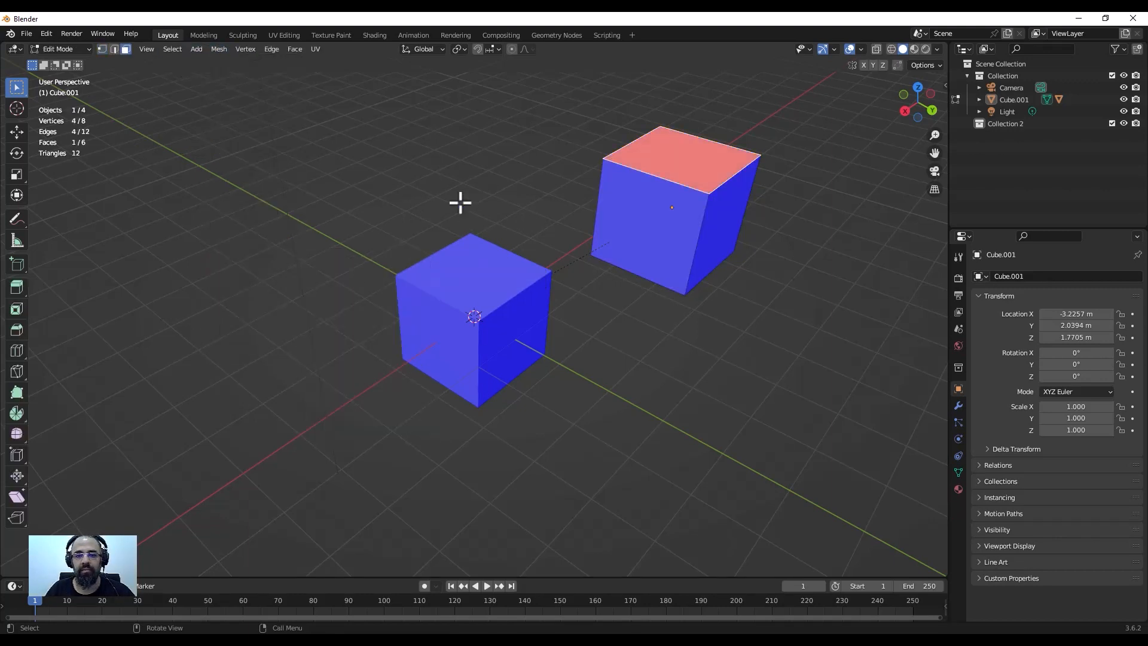
{"action": "key", "text": "Tab"}
{"action": "left_click", "coordinate": [453, 199]}
{"action": "middle_click_drag", "start_coordinate": [454, 200], "coordinate": [643, 222]}
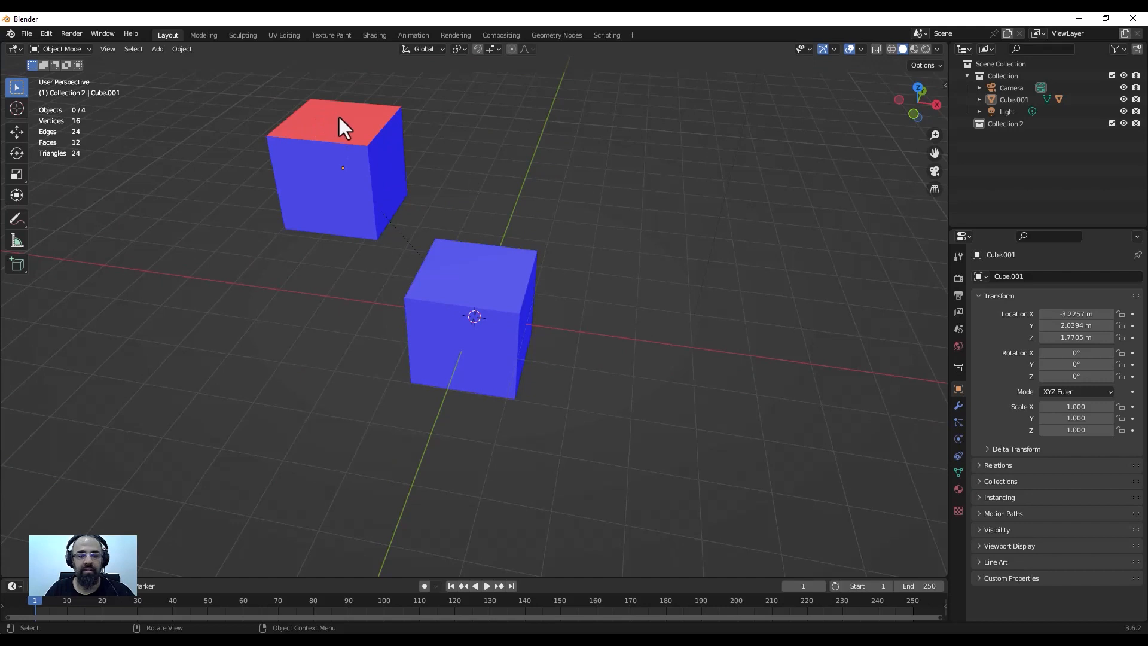
{"action": "middle_click_drag", "start_coordinate": [338, 114], "coordinate": [386, 188]}
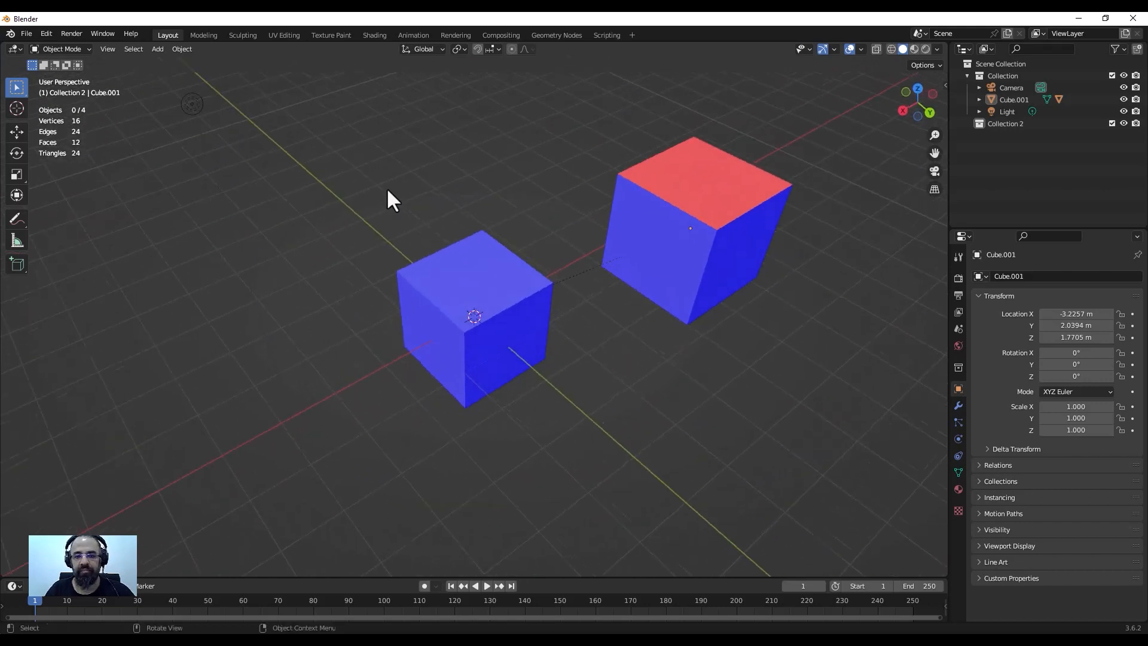
Step: Enter Edit Mode on the cube with the flipped face and show the Mesh Edit Mode overlay options
{"action": "left_click", "coordinate": [861, 49]}
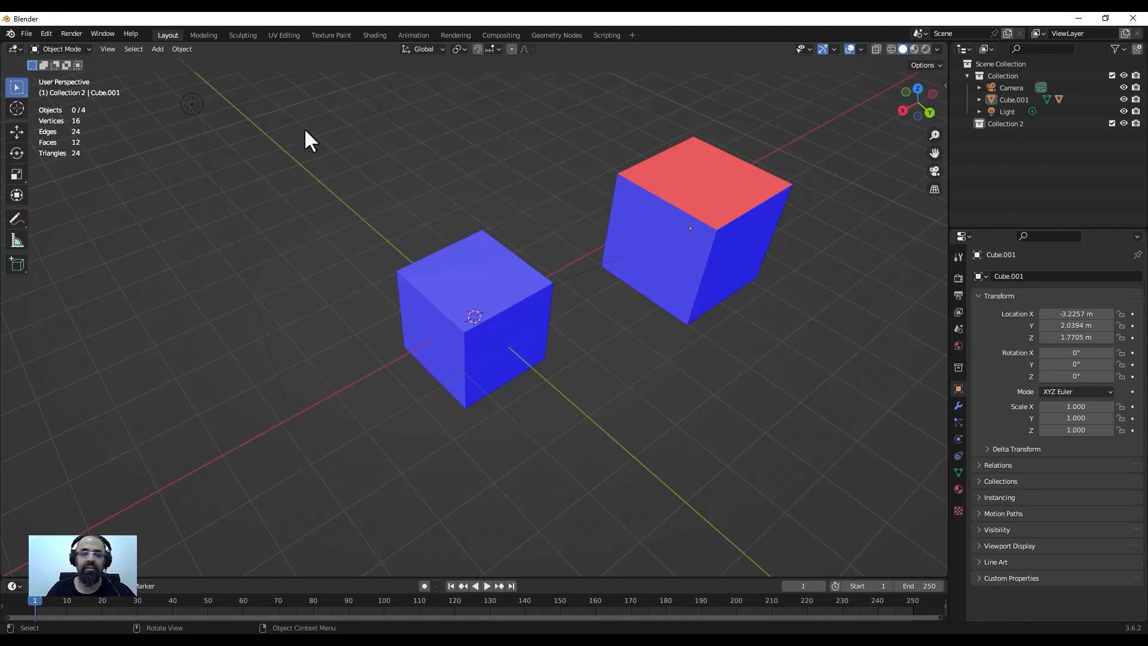
{"action": "key", "text": "Tab"}
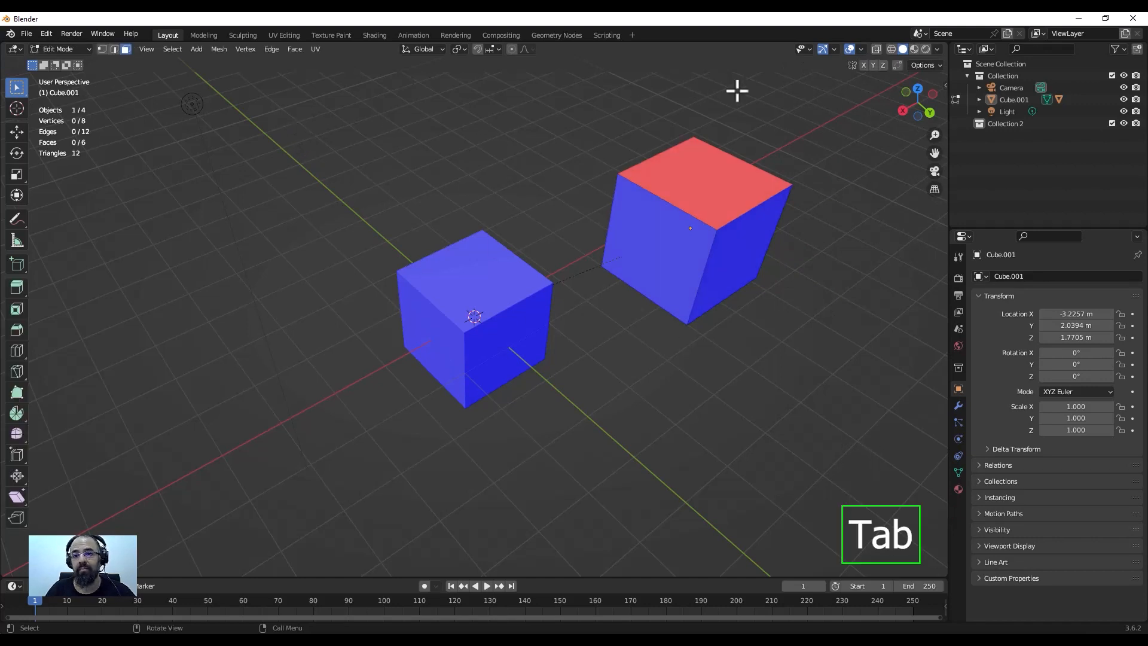
{"action": "left_click", "coordinate": [861, 49]}
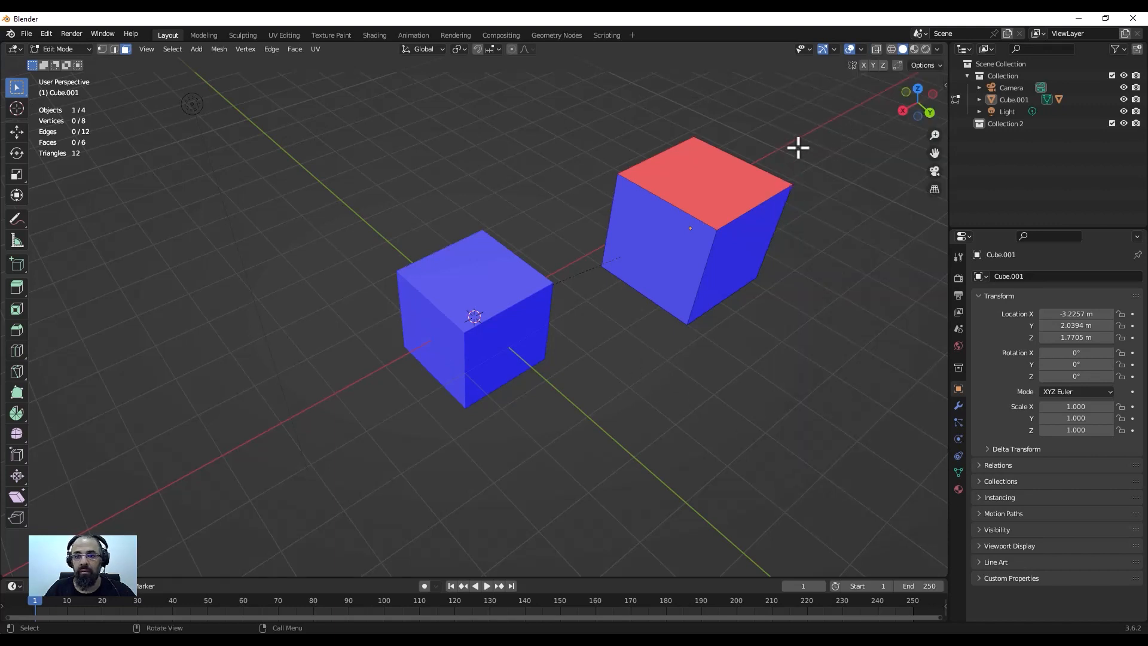
{"action": "left_click", "coordinate": [861, 49]}
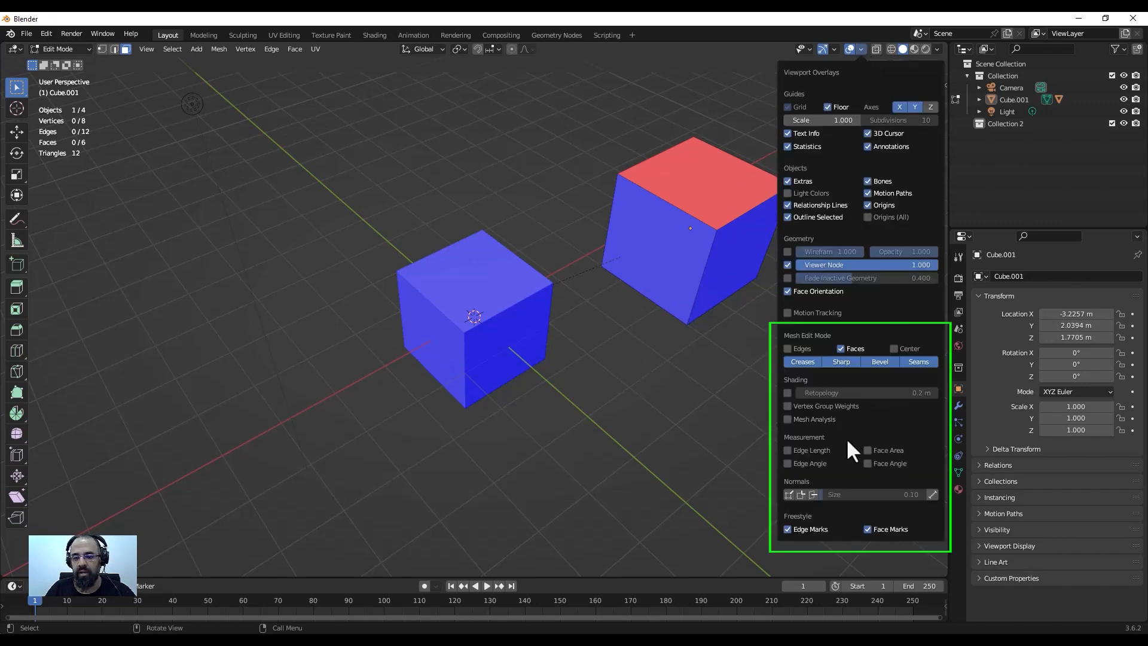
Step: Enable the Edge Length overlay for a selected vertical edge of the duplicated cube and turn off Face Orientation
{"action": "left_click", "coordinate": [817, 454]}
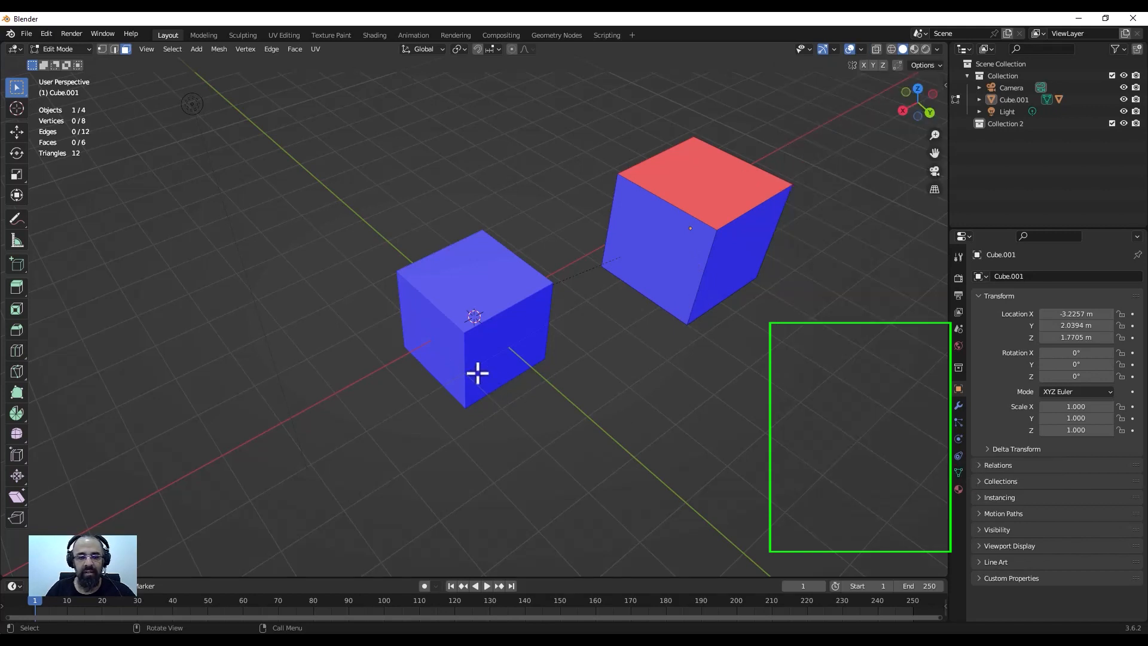
{"action": "left_click", "coordinate": [113, 49]}
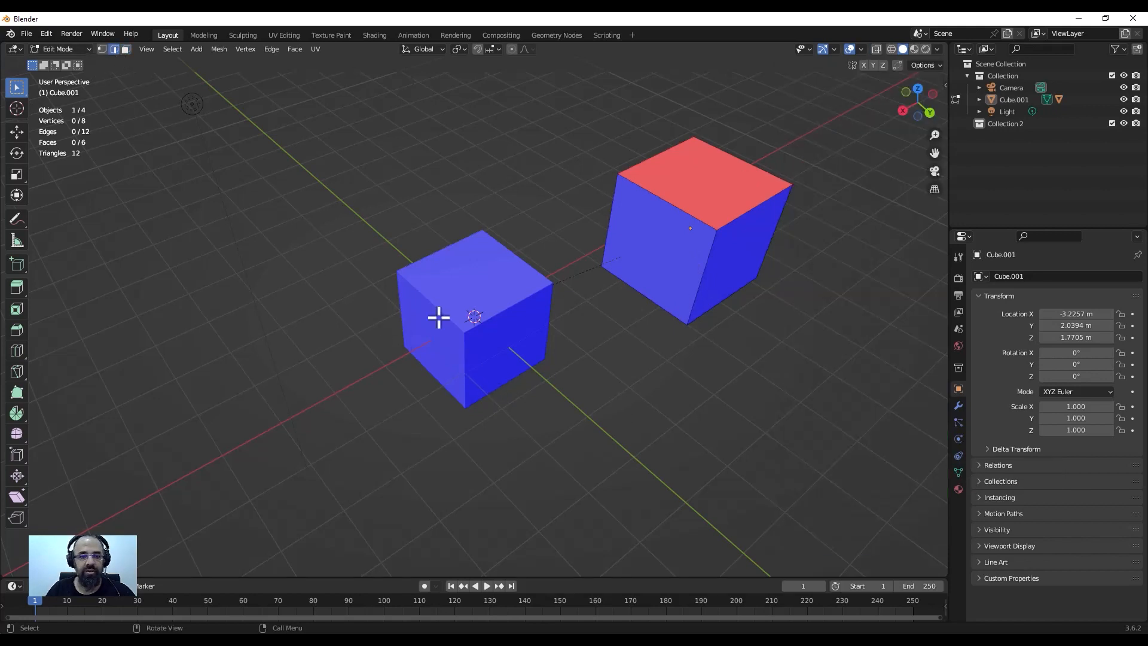
{"action": "left_click", "coordinate": [707, 263]}
{"action": "scroll", "coordinate": [741, 311], "scroll_direction": "up", "scroll_amount": 4}
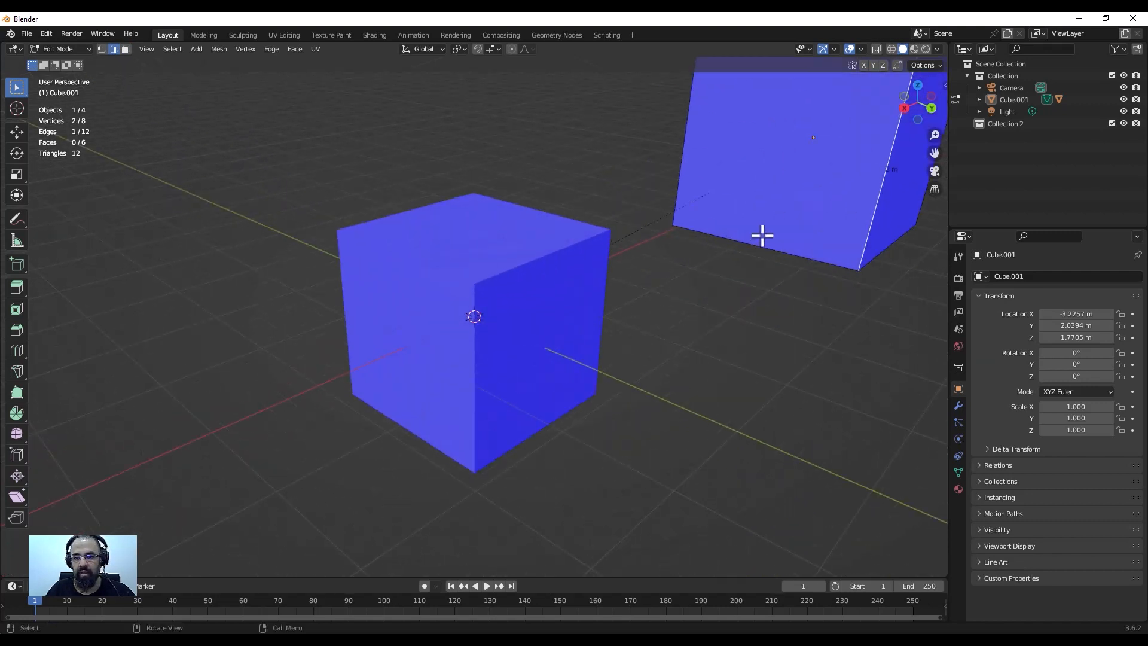
{"action": "left_click", "coordinate": [861, 49]}
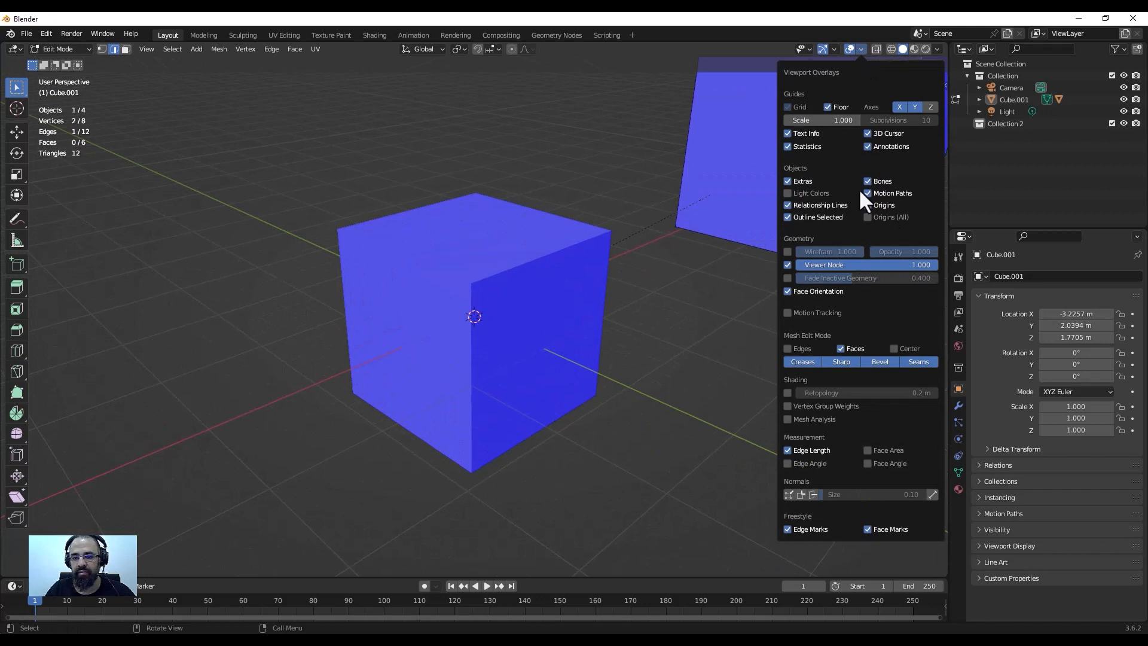
{"action": "left_click", "coordinate": [796, 291]}
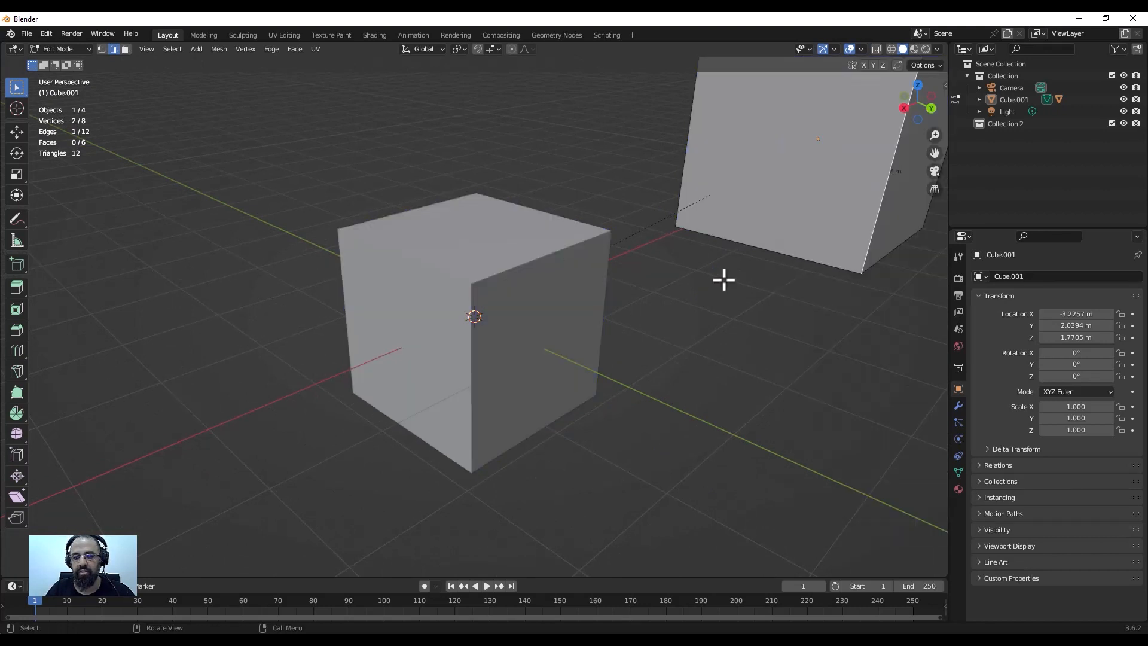
Step: Replace the Edge Length overlay with Edge Angle and view the selected edge from another side
{"action": "left_click", "coordinate": [861, 49]}
{"action": "left_click", "coordinate": [813, 462]}
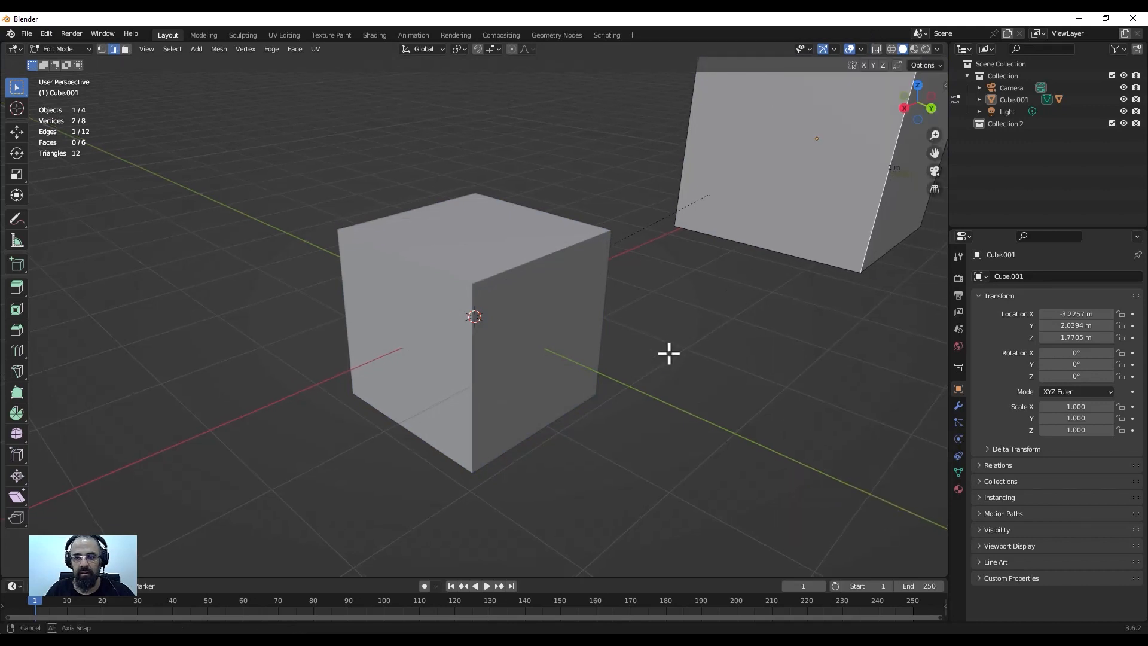
{"action": "middle_click_drag", "start_coordinate": [669, 353], "coordinate": [676, 354]}
{"action": "middle_click_drag", "start_coordinate": [770, 318], "coordinate": [558, 425]}
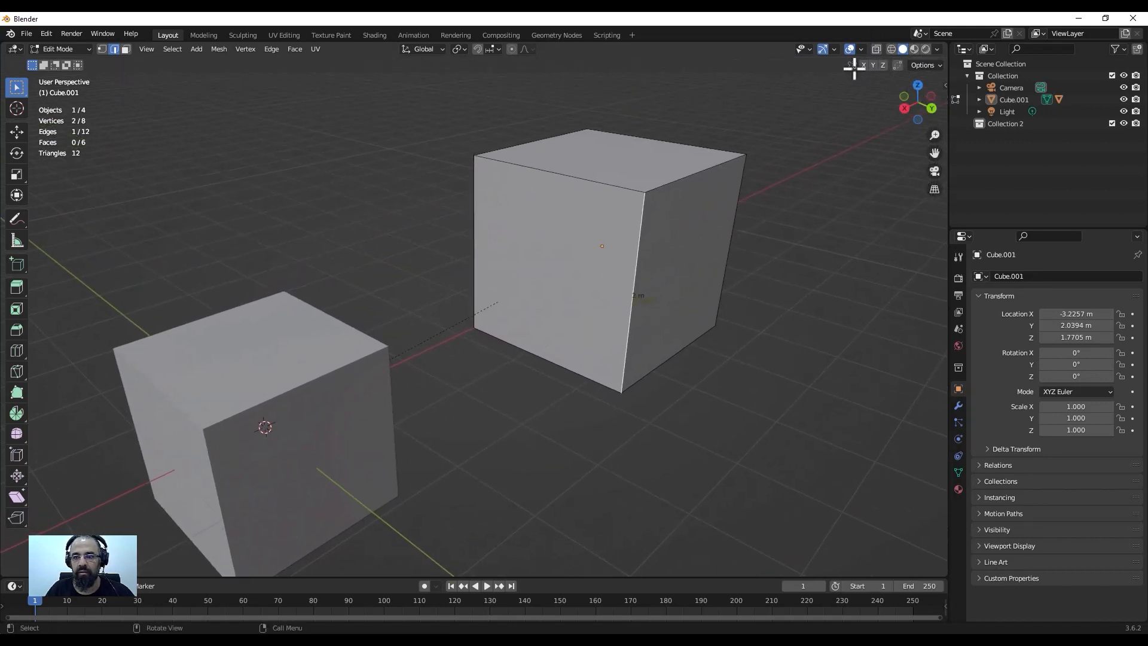
{"action": "left_click", "coordinate": [861, 49]}
{"action": "left_click", "coordinate": [806, 449]}
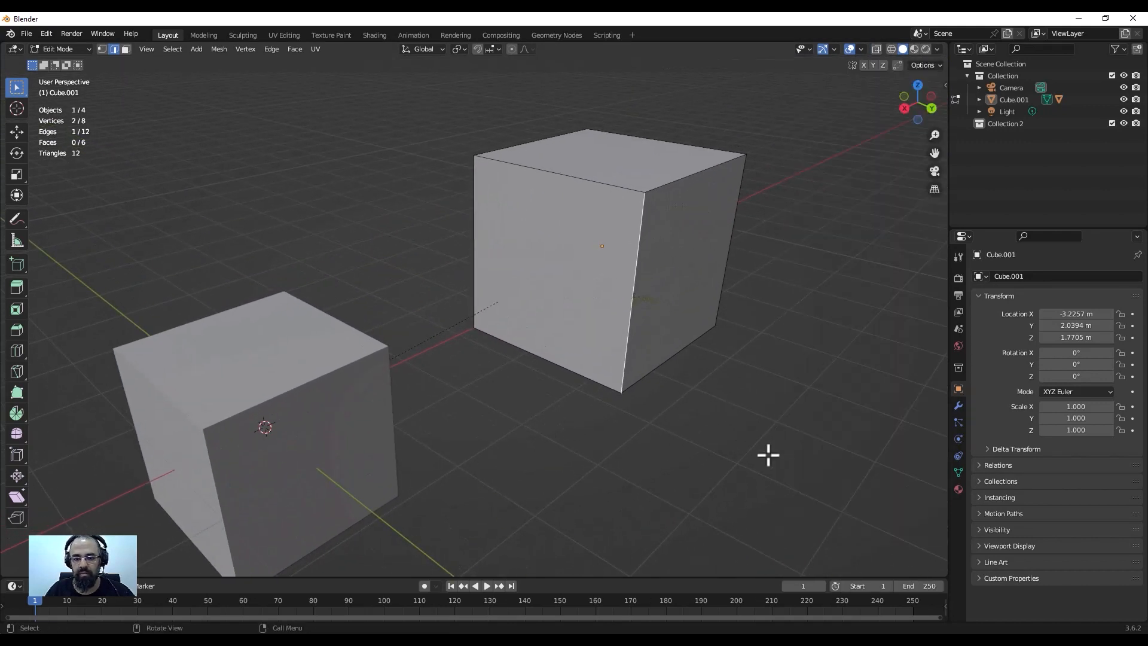
{"action": "middle_click_drag", "start_coordinate": [660, 327], "coordinate": [730, 249]}
{"action": "middle_click_drag", "start_coordinate": [802, 253], "coordinate": [512, 282]}
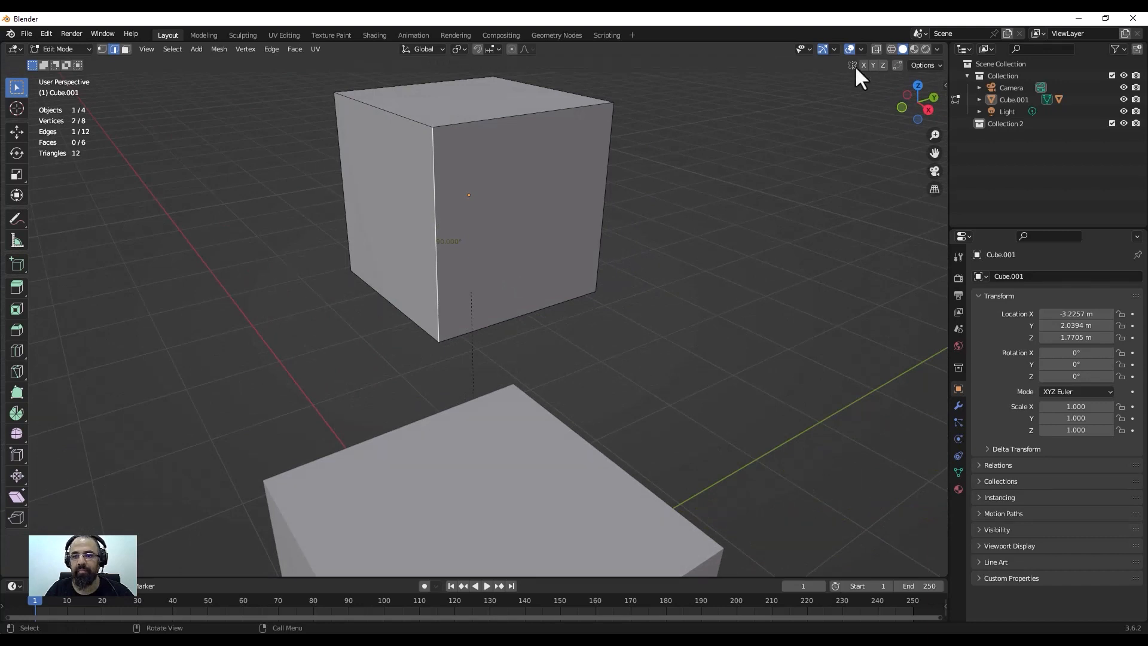
Step: Try the Retopology and Vertex Group Weights shading overlays on and off, and turn off Edge Angle
{"action": "left_click", "coordinate": [861, 49]}
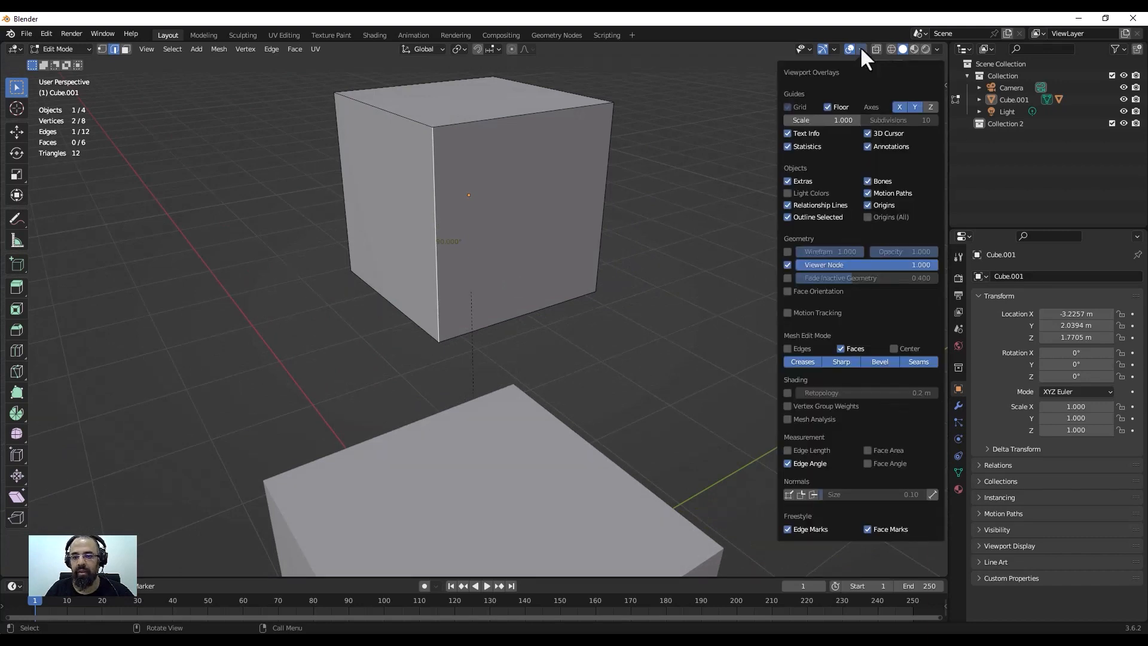
{"action": "left_click", "coordinate": [787, 393]}
{"action": "left_click", "coordinate": [787, 392]}
{"action": "left_click", "coordinate": [788, 406]}
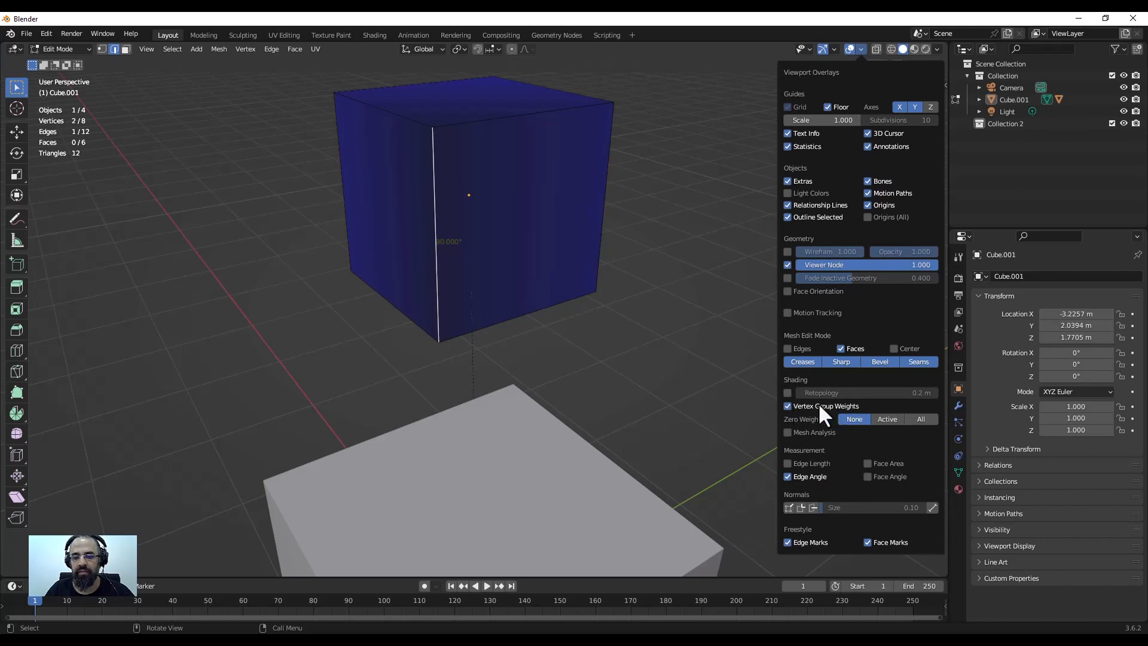
{"action": "left_click", "coordinate": [788, 406]}
{"action": "left_click", "coordinate": [811, 462]}
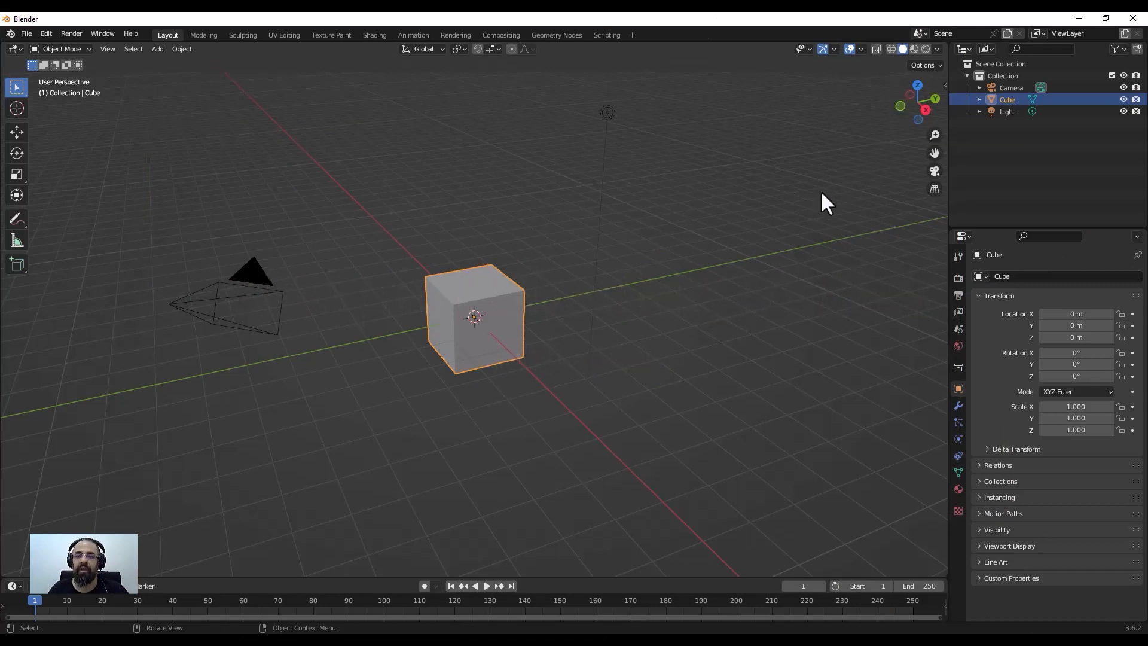
Step: Turn on X-Ray for the viewport of the default scene and view the cube up close
{"action": "left_click", "coordinate": [877, 49]}
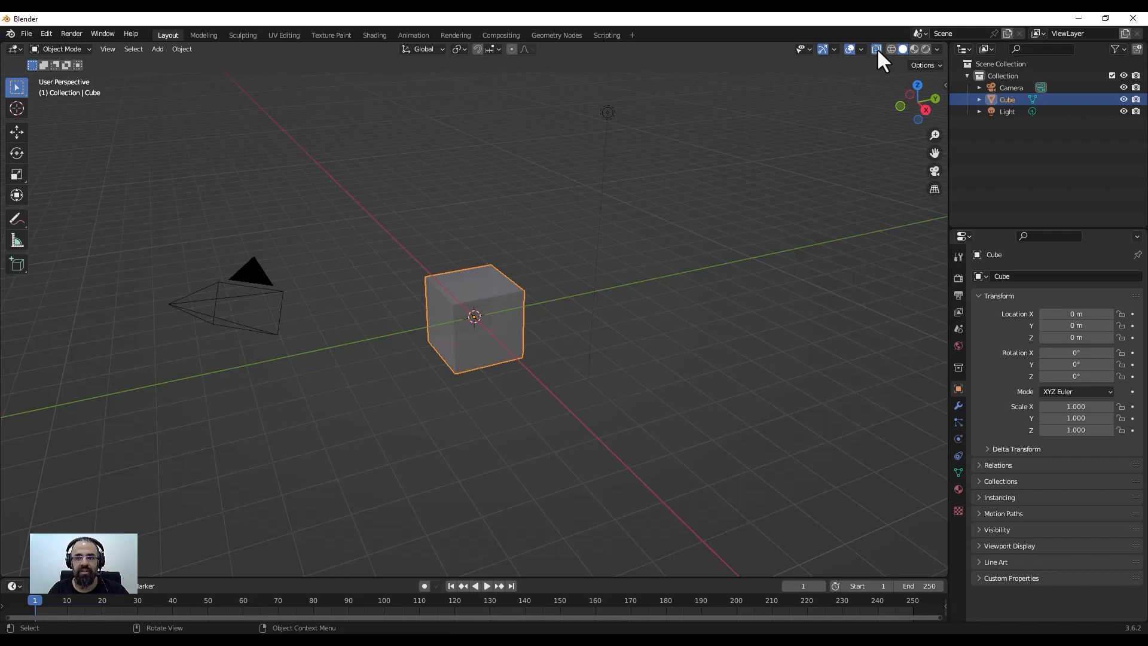
{"action": "scroll", "coordinate": [478, 358], "scroll_direction": "up", "scroll_amount": 4}
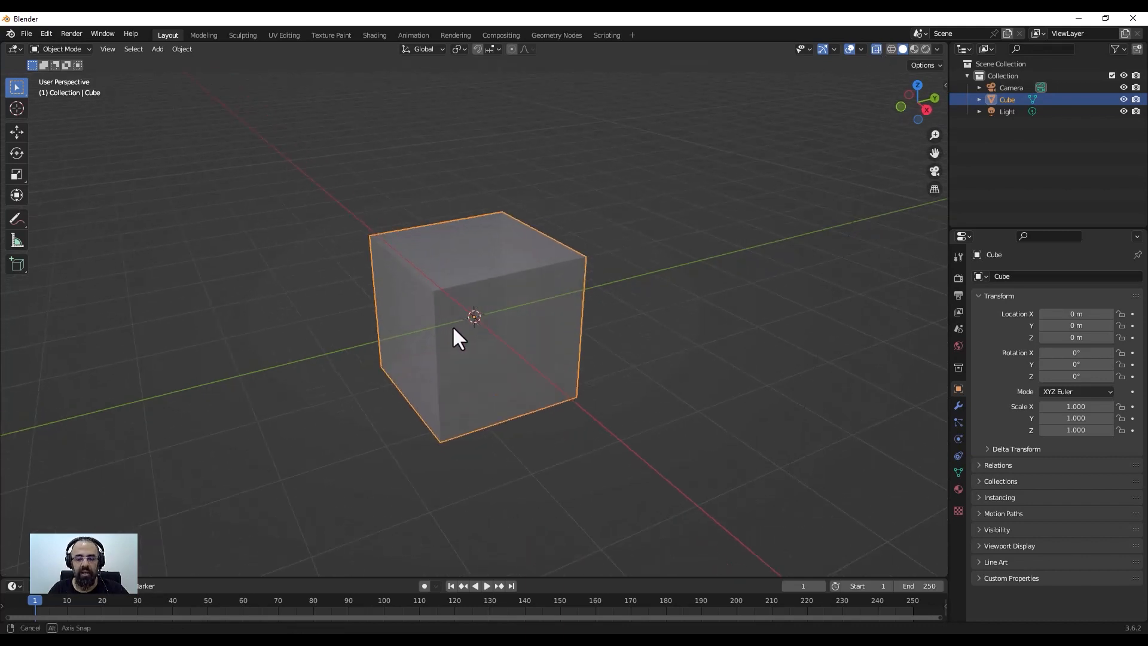
{"action": "mouse_move", "coordinate": [459, 336]}
{"action": "middle_mouse_down"}
{"action": "mouse_move", "coordinate": [484, 339]}
{"action": "mouse_move", "coordinate": [480, 330]}
{"action": "middle_mouse_up"}
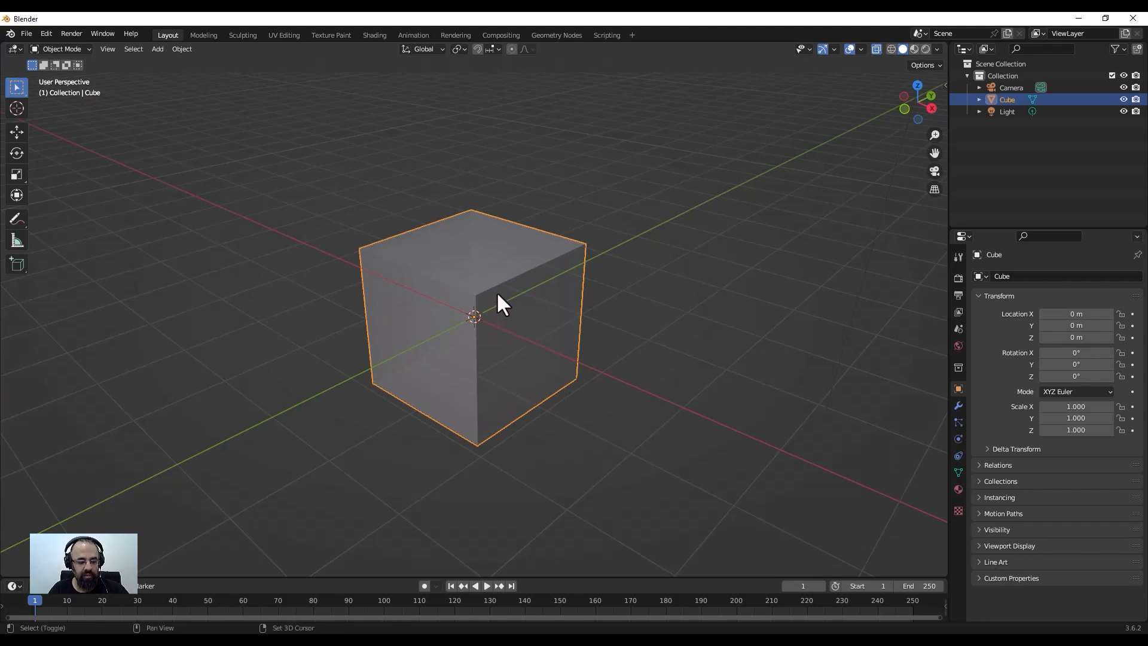
Step: Duplicate the cube and scale the copy down to about 0.145 in X and Y and 0.63 in Z
{"action": "key", "text": "shift+d"}
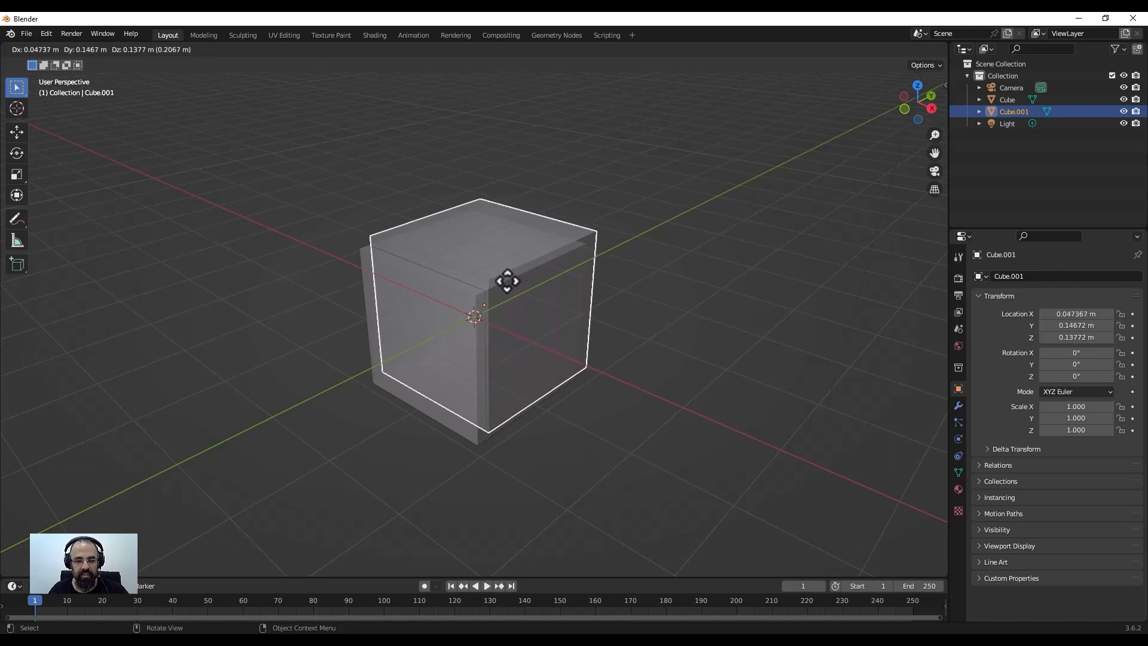
{"action": "left_click", "coordinate": [515, 275]}
{"action": "key", "text": "shift+space"}
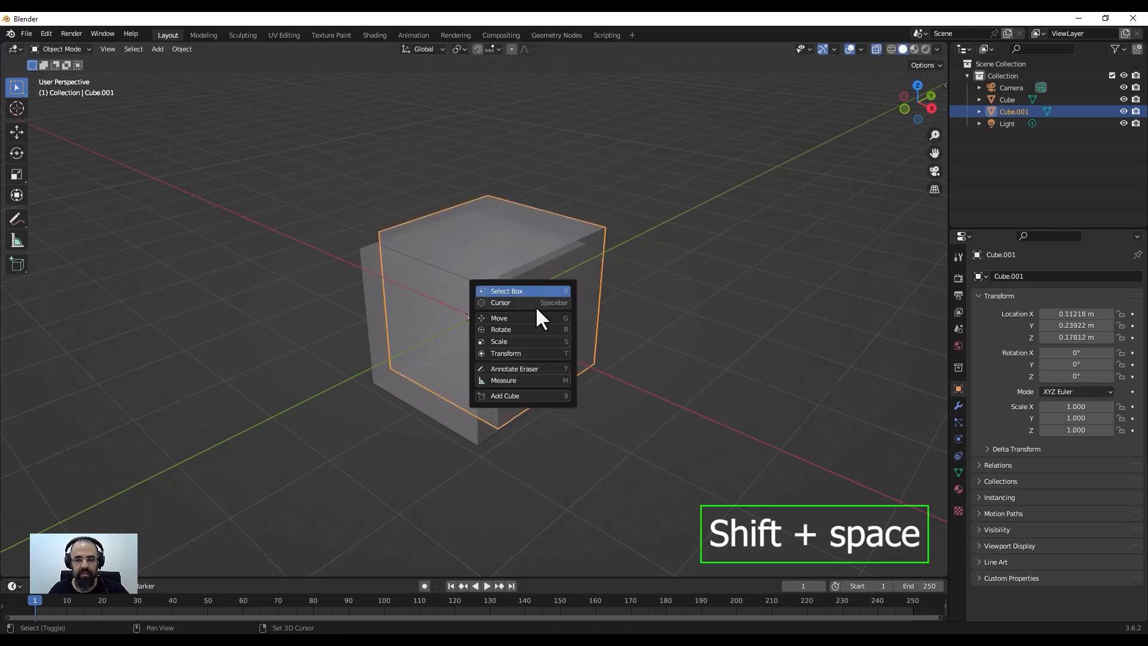
{"action": "left_click", "coordinate": [522, 341]}
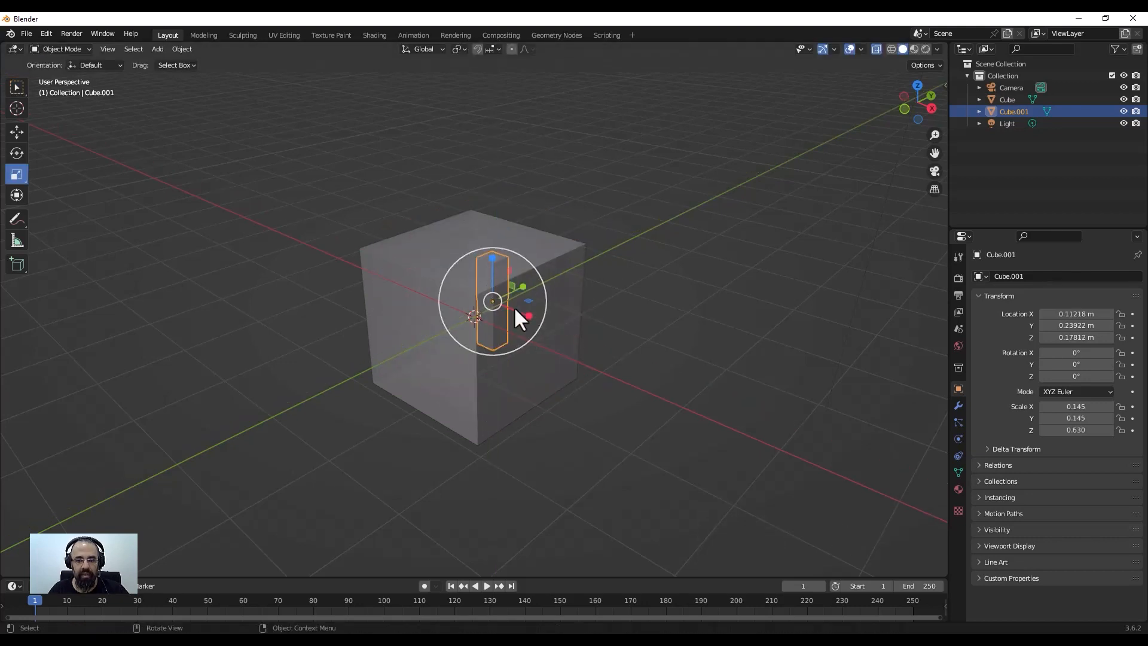
{"action": "key", "text": "w"}
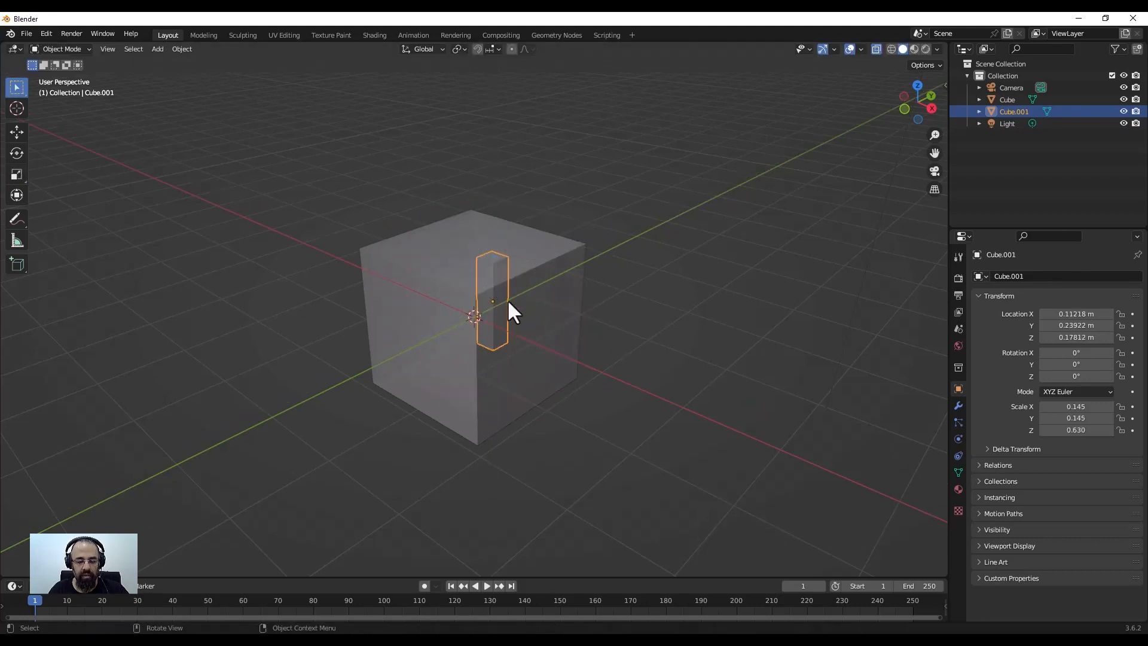
Step: Move the small cube to the large cube's centre, at about X 0.008 m, Y -0.033 m, Z -0.056 m, and deselect it
{"action": "key", "text": "shift+space"}
{"action": "left_click", "coordinate": [486, 326]}
{"action": "left_click_drag", "start_coordinate": [498, 303], "coordinate": [478, 323]}
{"action": "key", "text": "alt+a"}
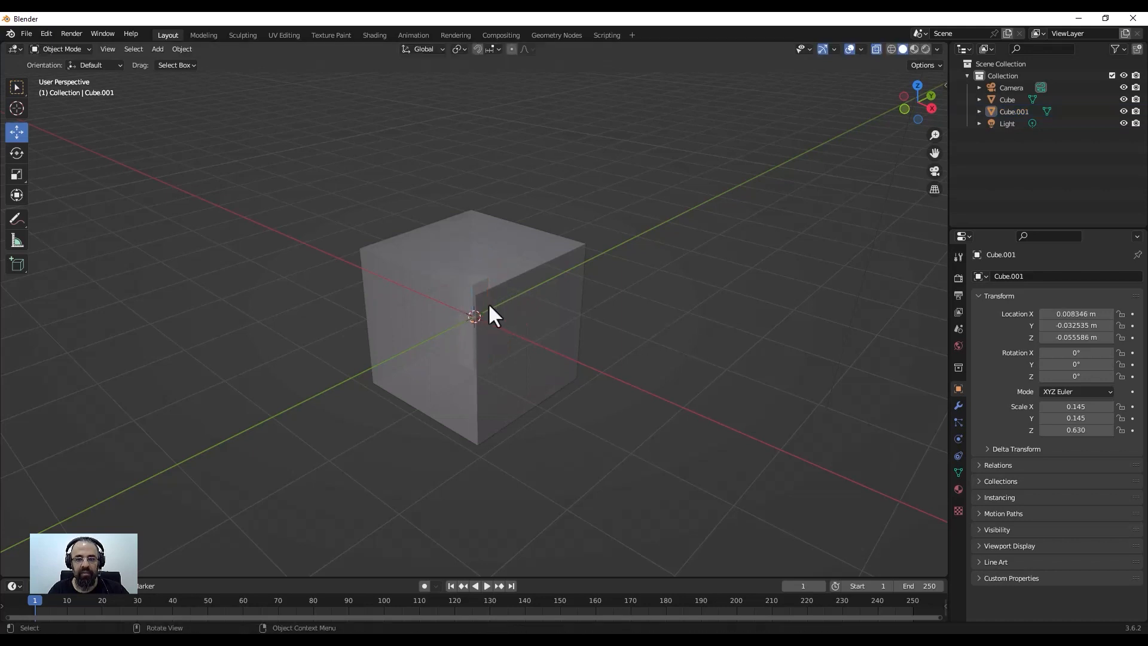
Step: Compare selecting the large cube and the small inner cube with X-Ray off and on
{"action": "left_click", "coordinate": [876, 48]}
{"action": "left_click", "coordinate": [422, 321]}
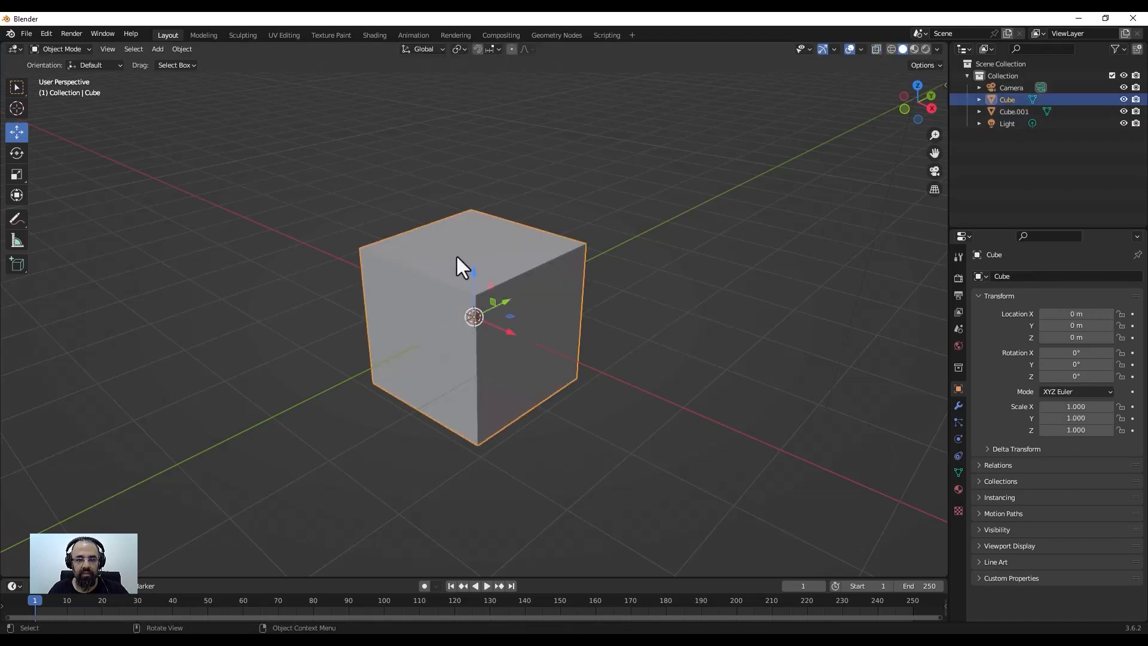
{"action": "left_click", "coordinate": [876, 49]}
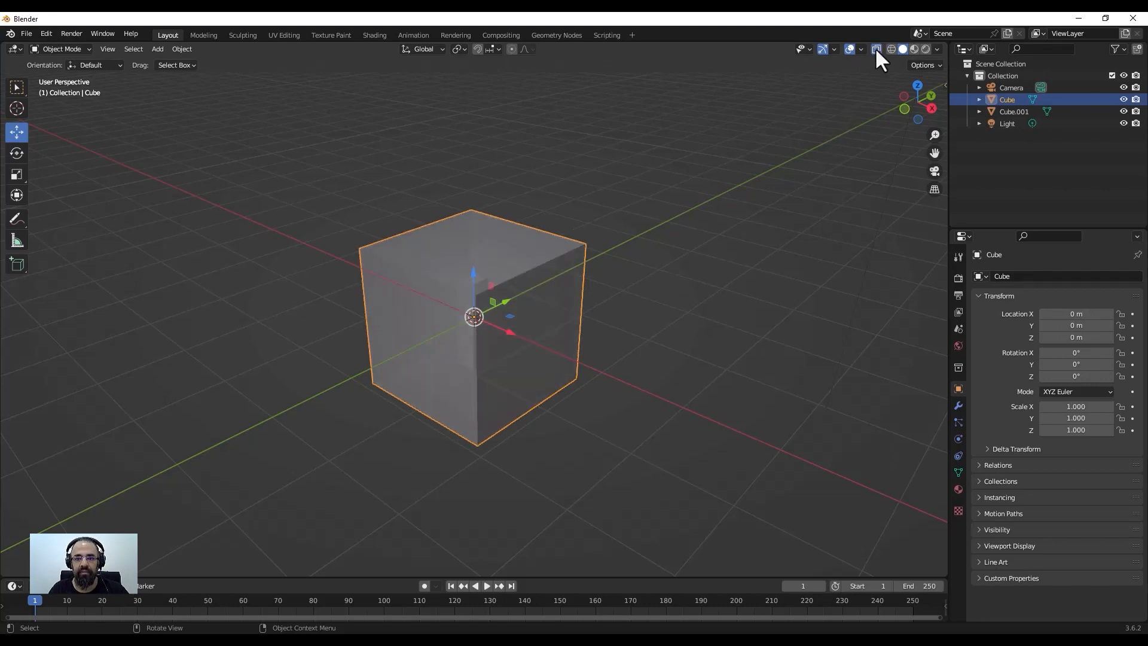
{"action": "left_click", "coordinate": [466, 289]}
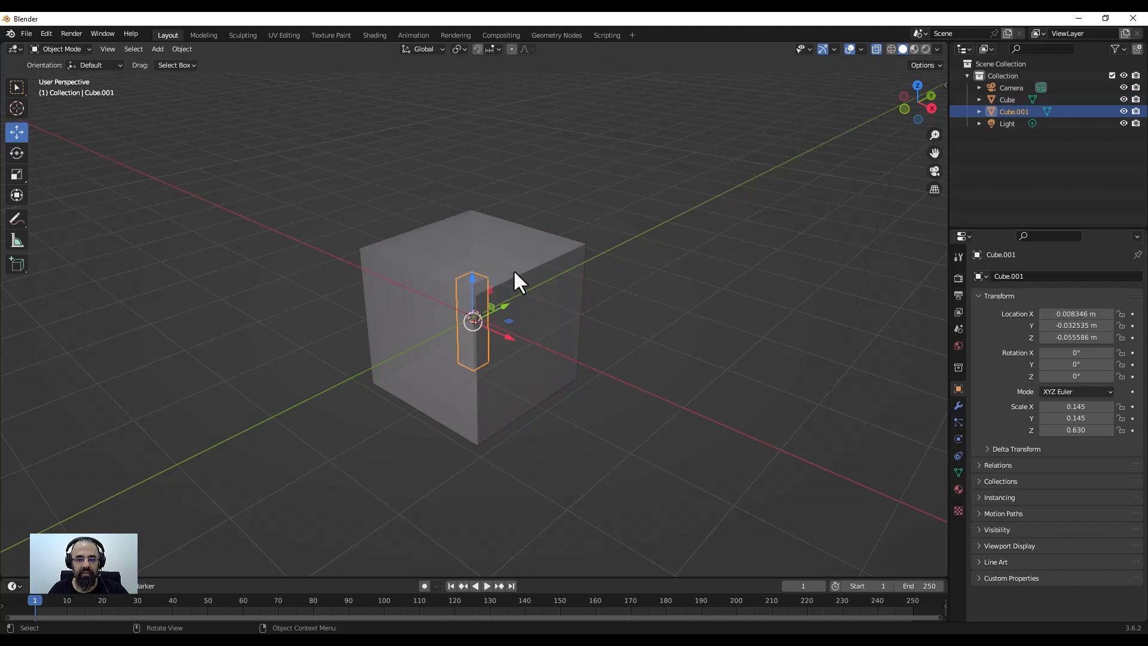
{"action": "left_click", "coordinate": [440, 315]}
{"action": "left_click", "coordinate": [470, 283]}
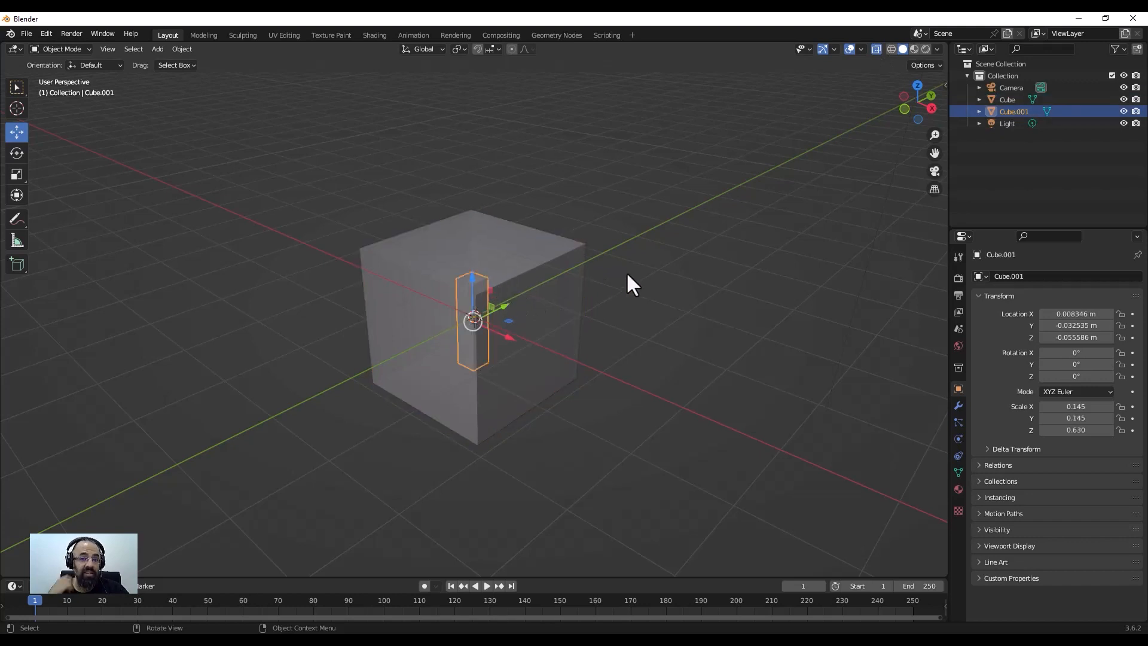
Step: Deselect all objects and toggle X-Ray several times, leaving it off
{"action": "key", "text": "alt+z"}
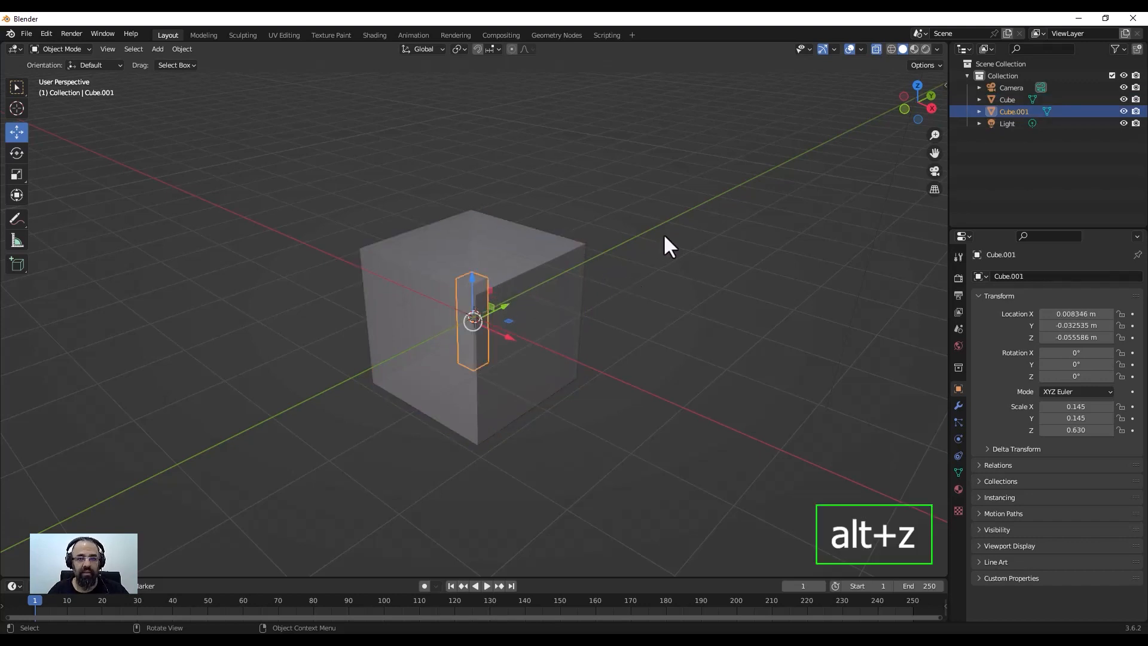
{"action": "left_click", "coordinate": [673, 228]}
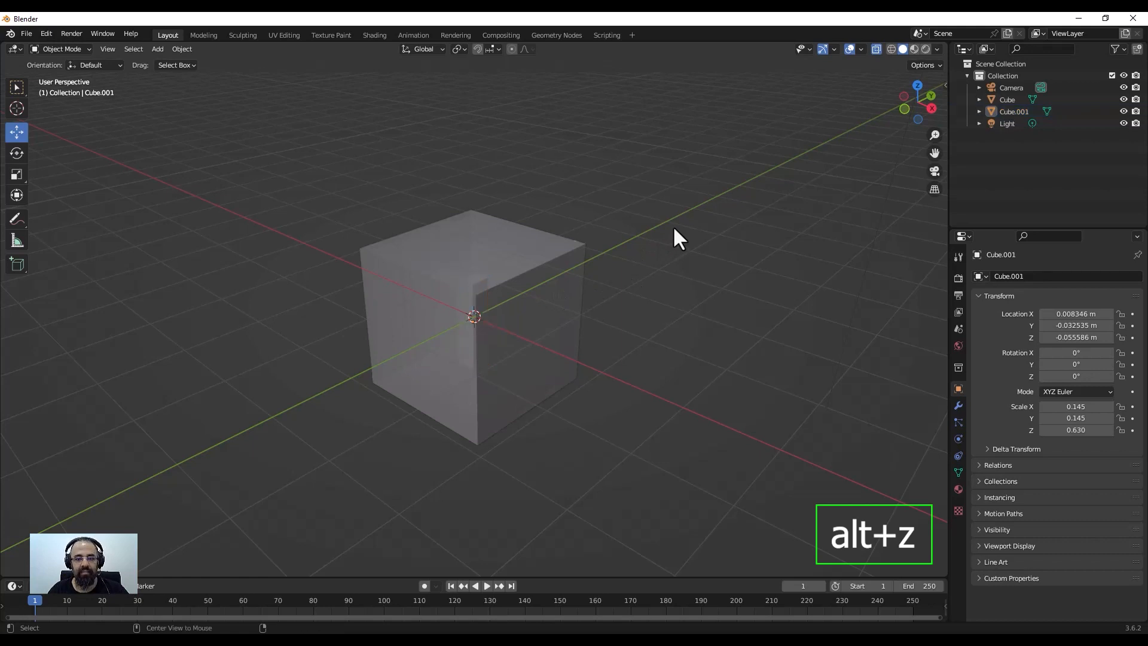
{"action": "key", "text": "alt+z"}
{"action": "key", "text": "alt+z"}
{"action": "key", "text": "alt+z"}
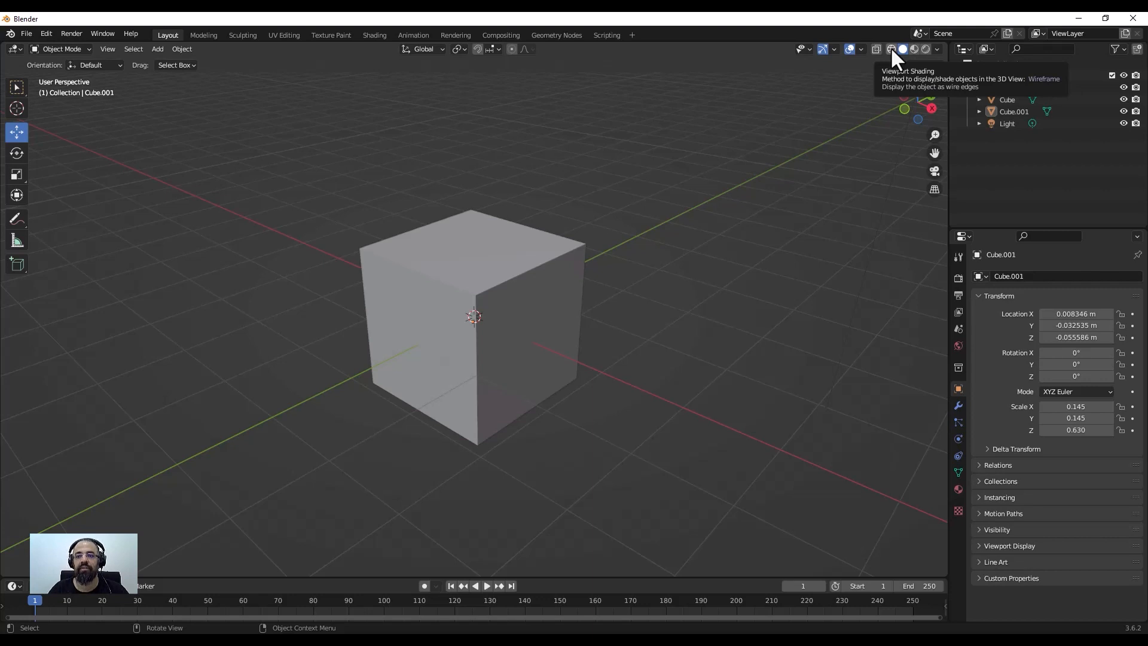
Step: Switch the viewport to Wireframe shading and try the Object and Random wire colors before restoring Single
{"action": "left_click", "coordinate": [891, 49]}
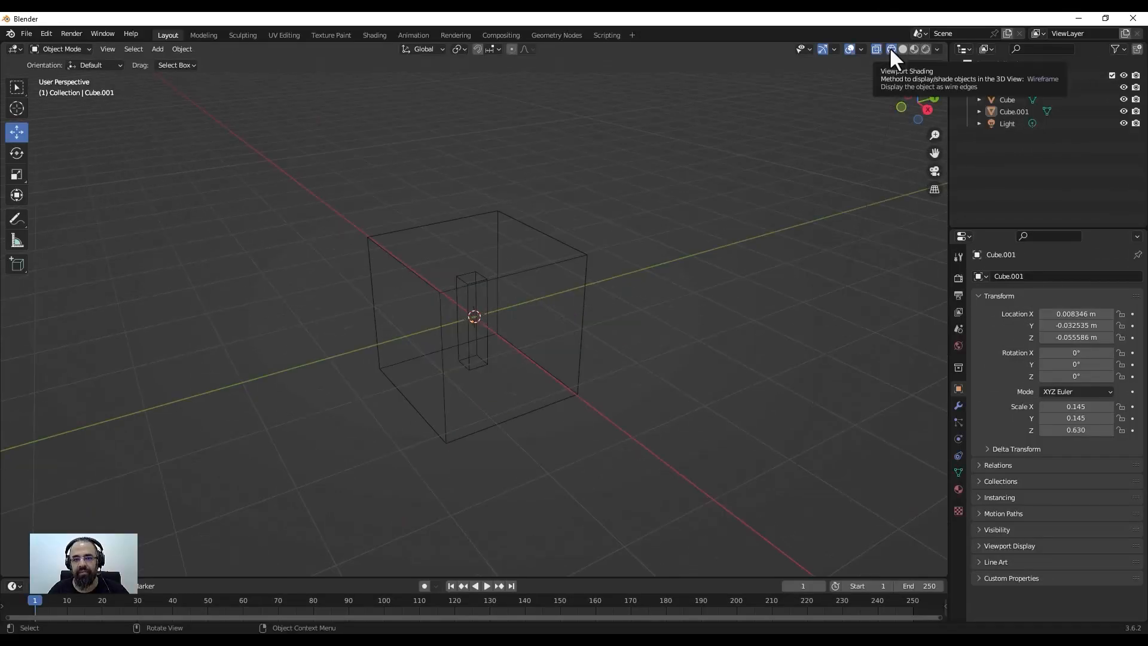
{"action": "left_click", "coordinate": [937, 49]}
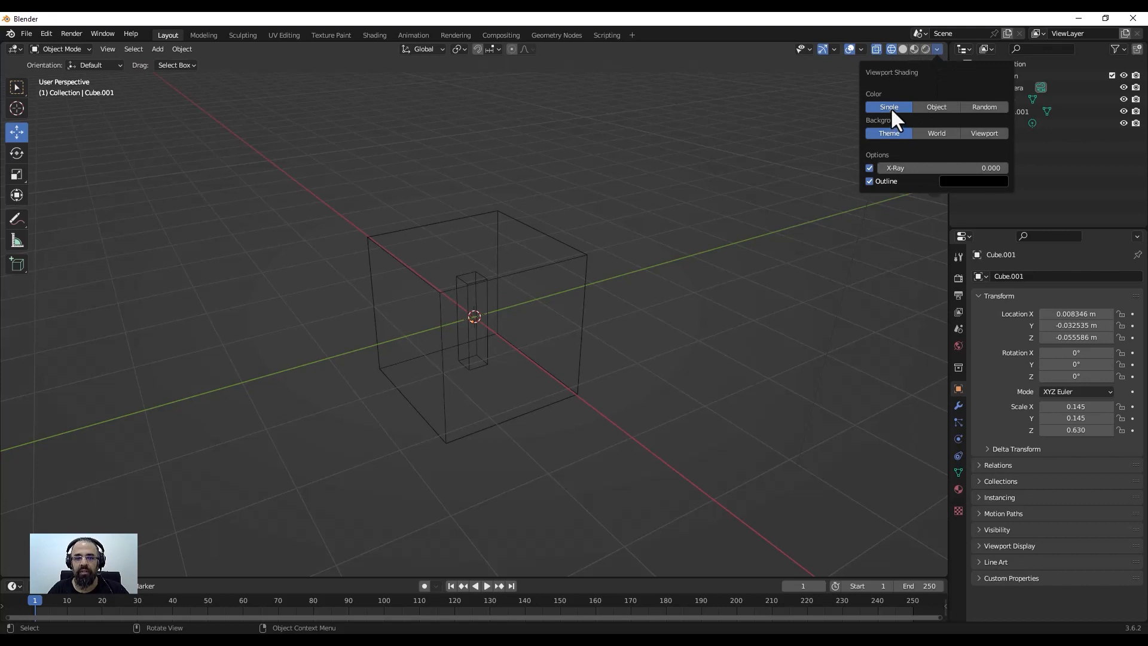
{"action": "left_click", "coordinate": [937, 107]}
{"action": "left_click", "coordinate": [988, 107]}
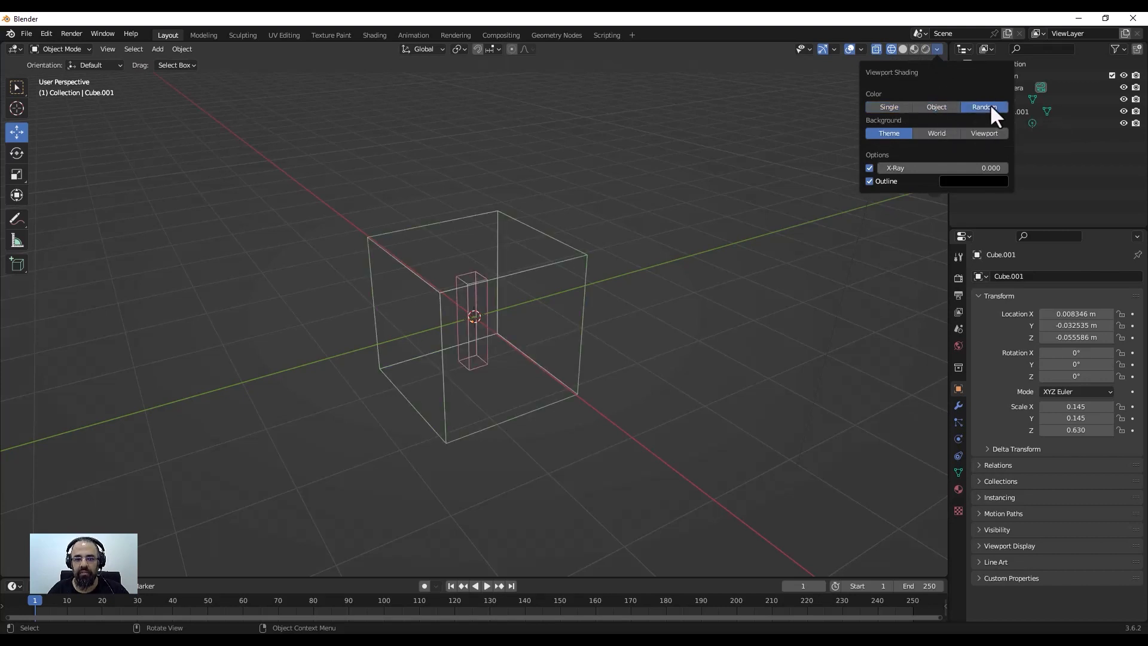
{"action": "left_click", "coordinate": [890, 107]}
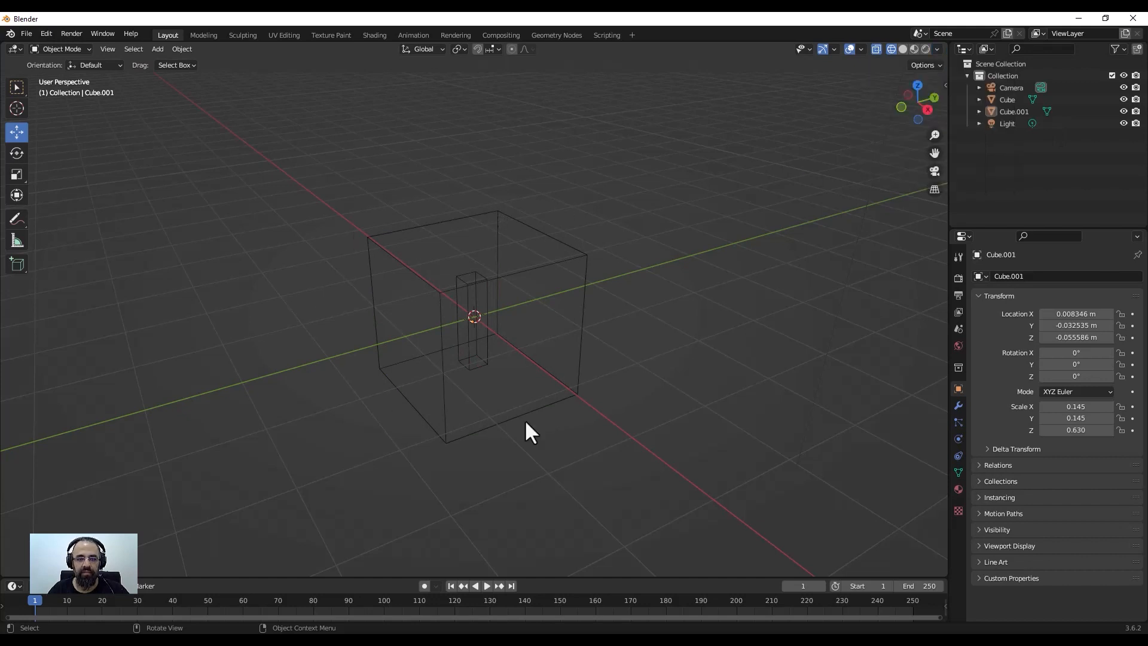
Step: Set the wireframe color mode to Object and give the small inner cube a blue Viewport Display color
{"action": "left_click", "coordinate": [937, 49]}
{"action": "left_click", "coordinate": [937, 107]}
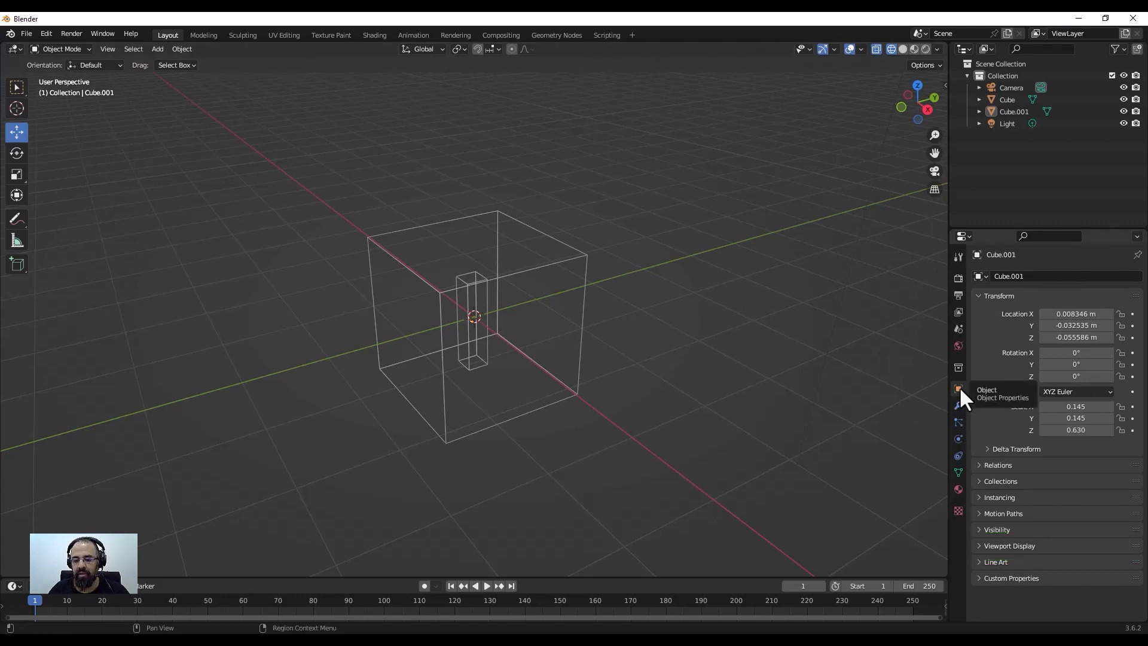
{"action": "left_click", "coordinate": [1008, 545]}
{"action": "scroll", "coordinate": [1002, 544], "scroll_direction": "down", "scroll_amount": 5}
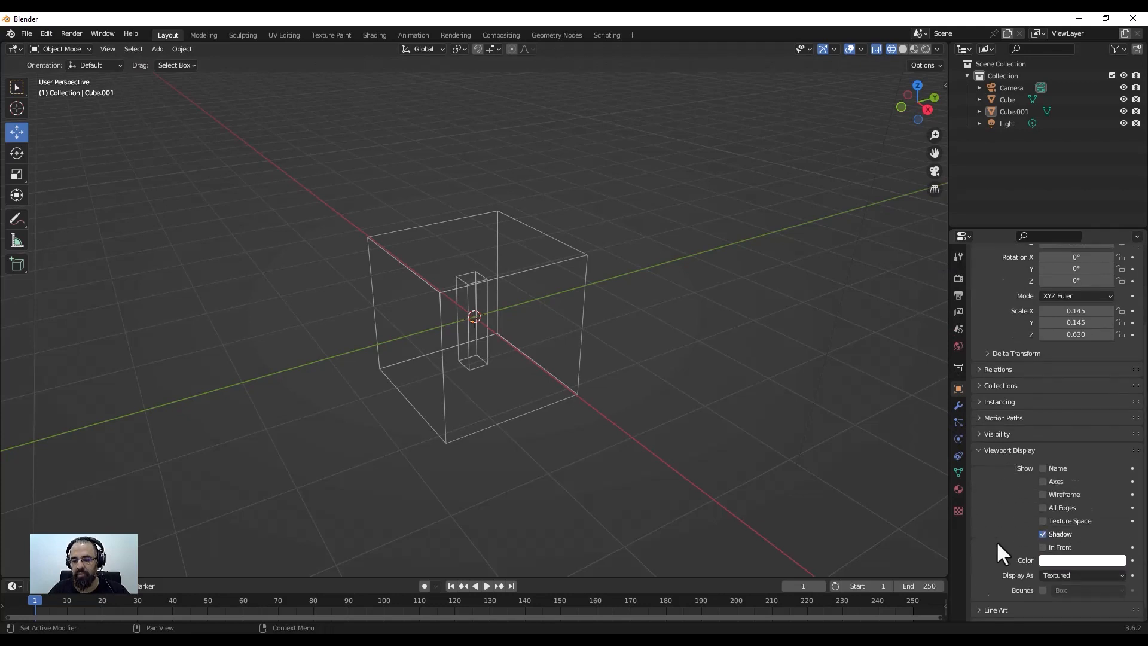
{"action": "left_click", "coordinate": [1065, 549]}
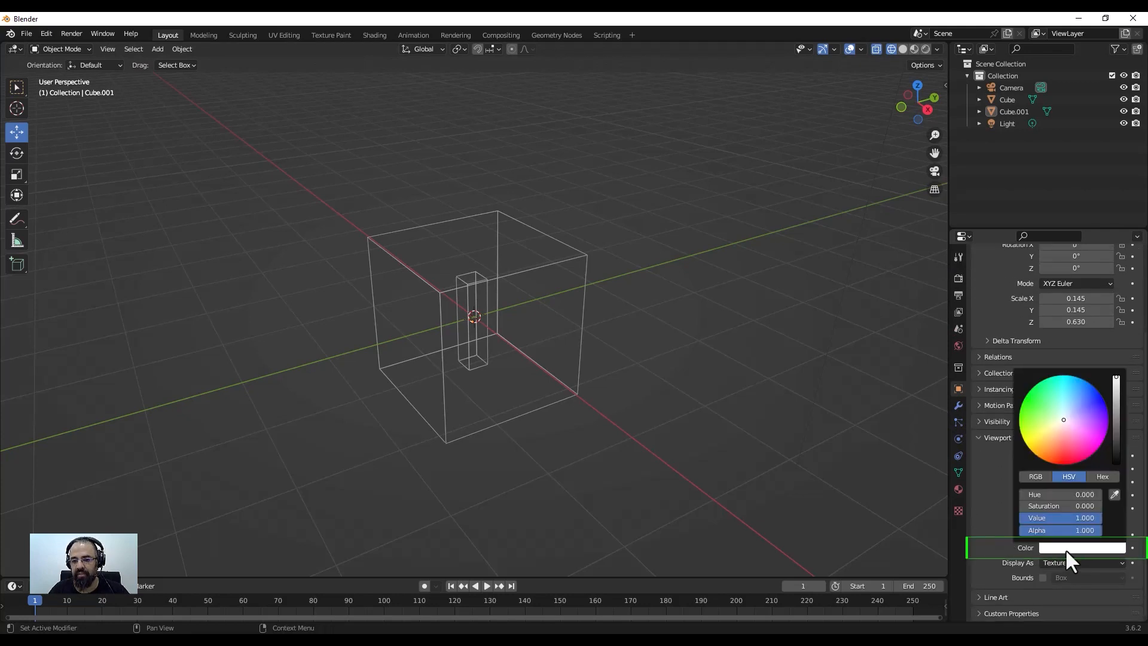
{"action": "left_click", "coordinate": [1096, 393]}
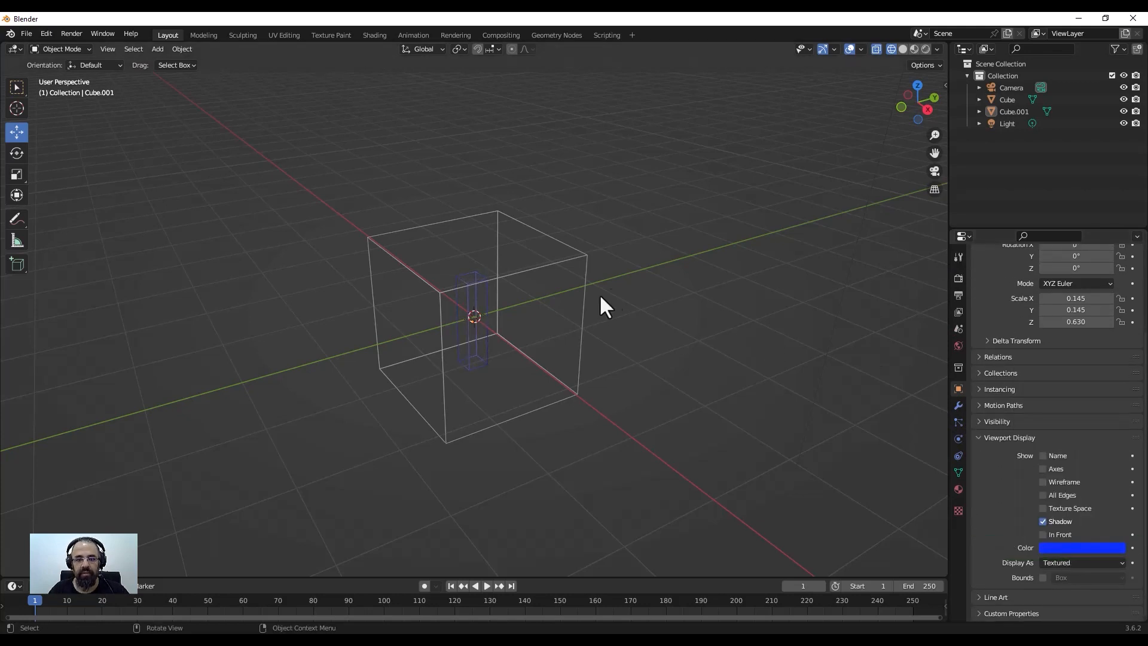
Step: Give the large cube a bright green Viewport Display color
{"action": "left_click", "coordinate": [584, 258]}
{"action": "left_click", "coordinate": [1076, 548]}
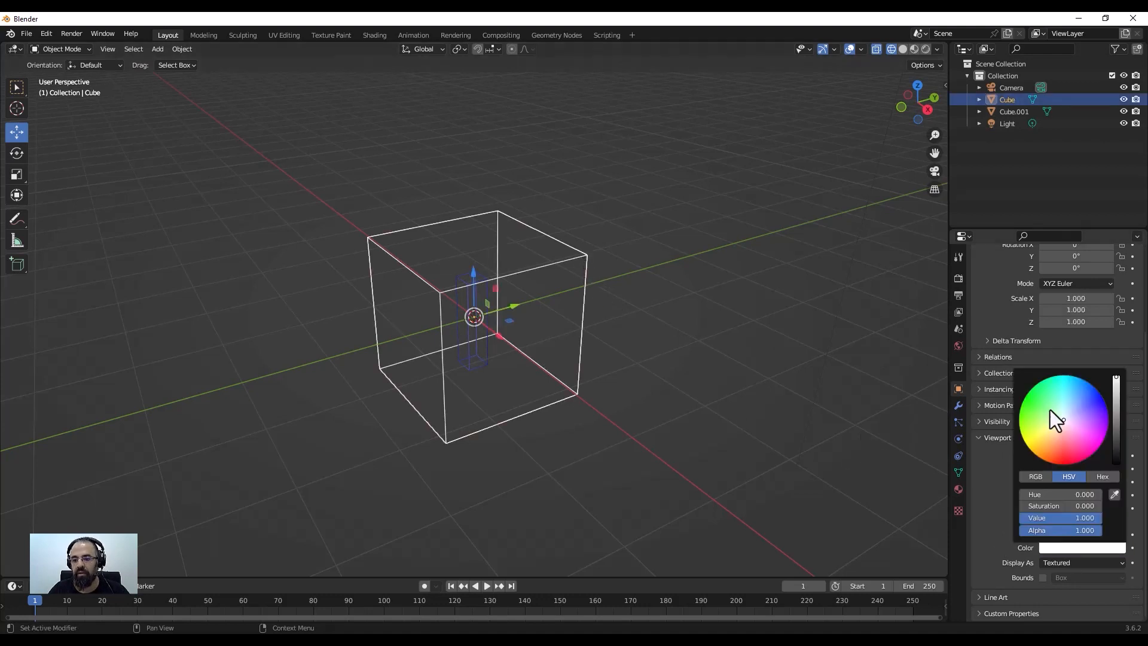
{"action": "left_click_drag", "start_coordinate": [1050, 410], "coordinate": [1021, 404]}
{"action": "left_click", "coordinate": [712, 398]}
{"action": "middle_click_drag", "start_coordinate": [708, 408], "coordinate": [619, 388]}
Step: Toggle the Wireframe shading's X-Ray option and set its value to 1.000, leaving X-Ray on
{"action": "left_click", "coordinate": [937, 49]}
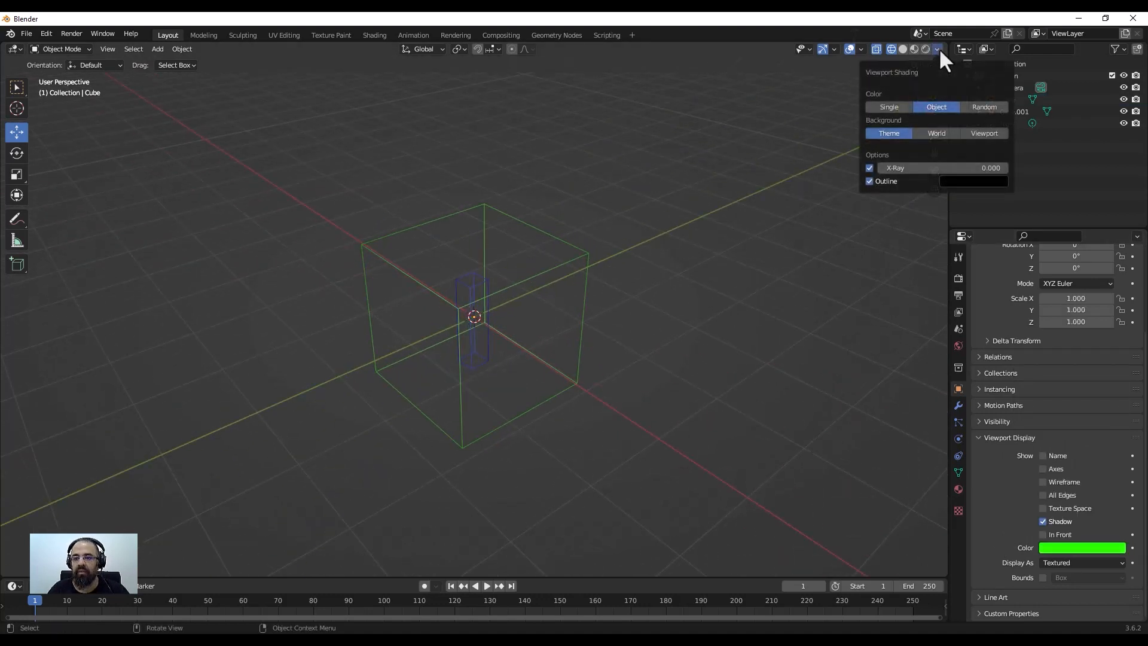
{"action": "left_click", "coordinate": [869, 168]}
{"action": "left_click", "coordinate": [870, 168]}
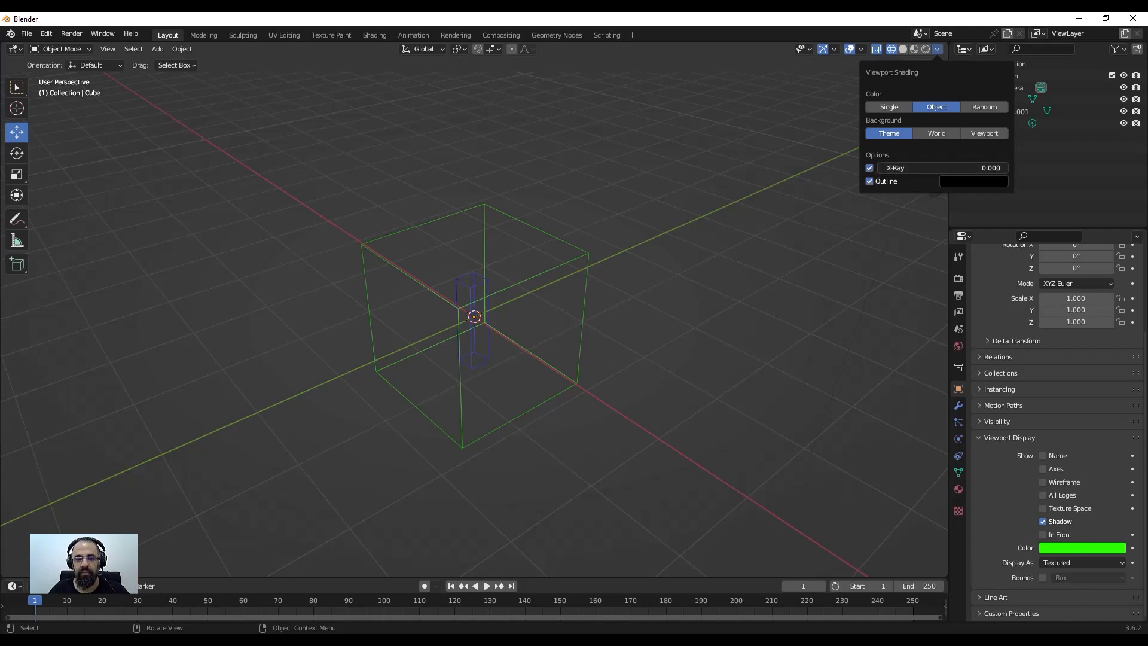
{"action": "left_click_drag", "start_coordinate": [896, 168], "coordinate": [1007, 168]}
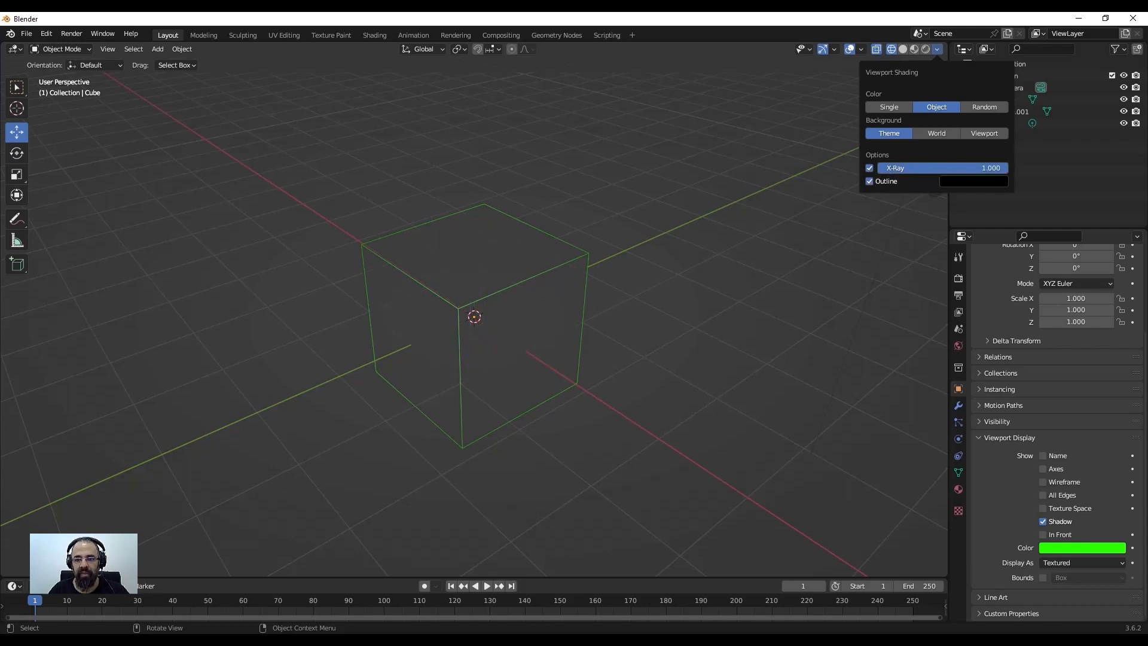
{"action": "left_click", "coordinate": [869, 168]}
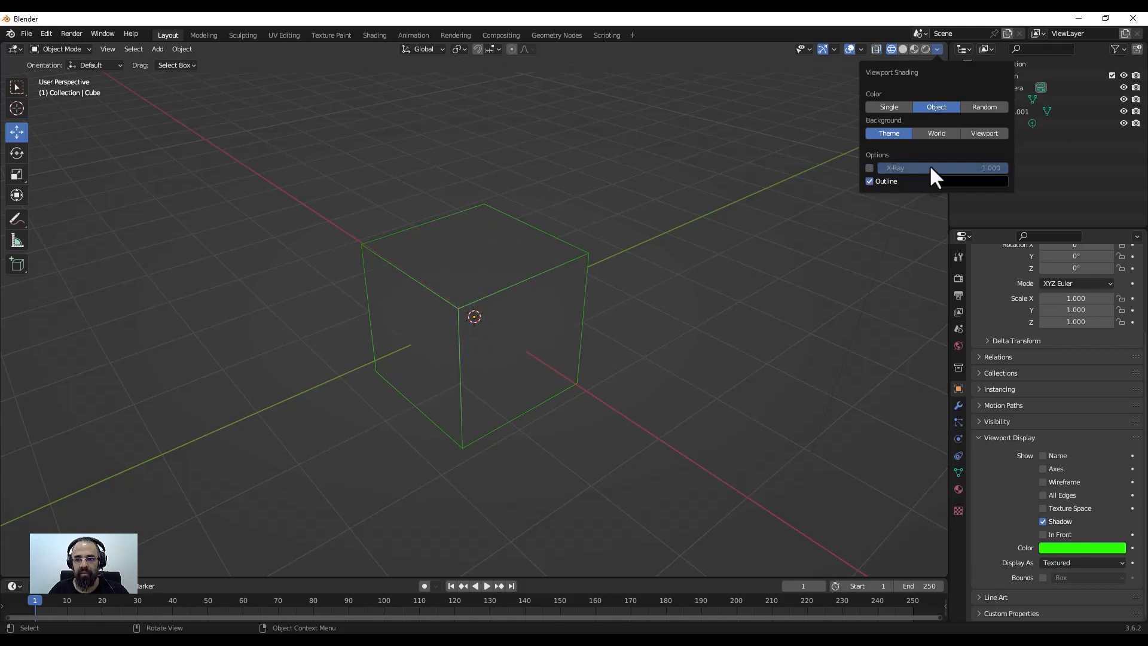
{"action": "left_click", "coordinate": [870, 168]}
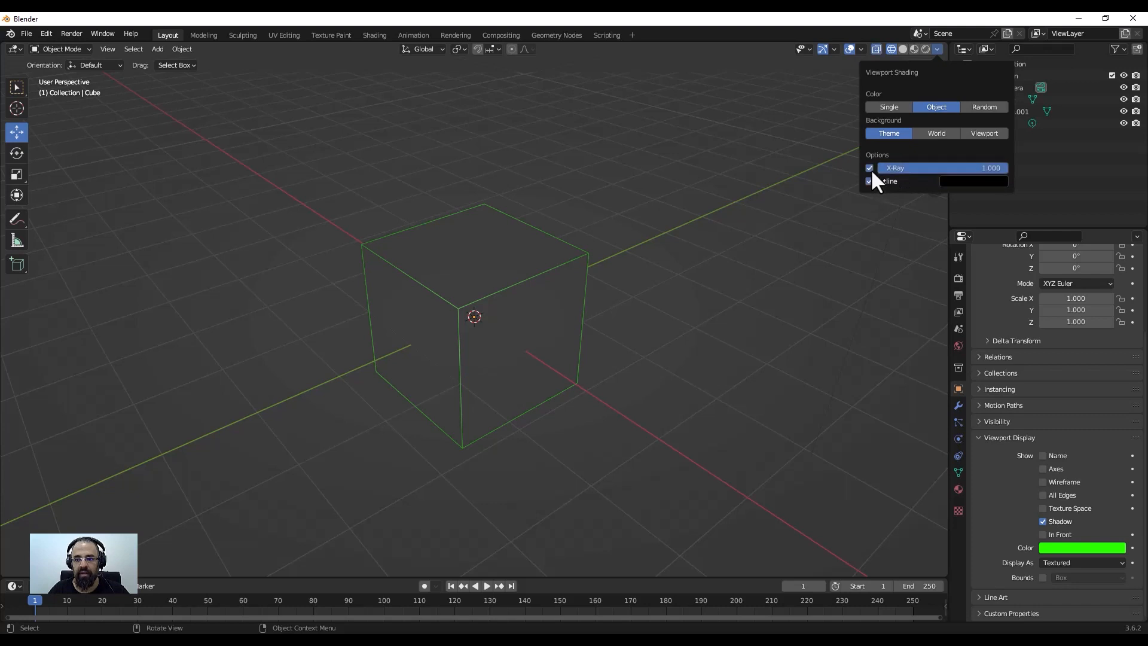
Step: Try a bright blue outline color in the Wireframe shading options before settling on orange
{"action": "left_click", "coordinate": [959, 181]}
{"action": "left_click_drag", "start_coordinate": [1043, 279], "coordinate": [1043, 195]}
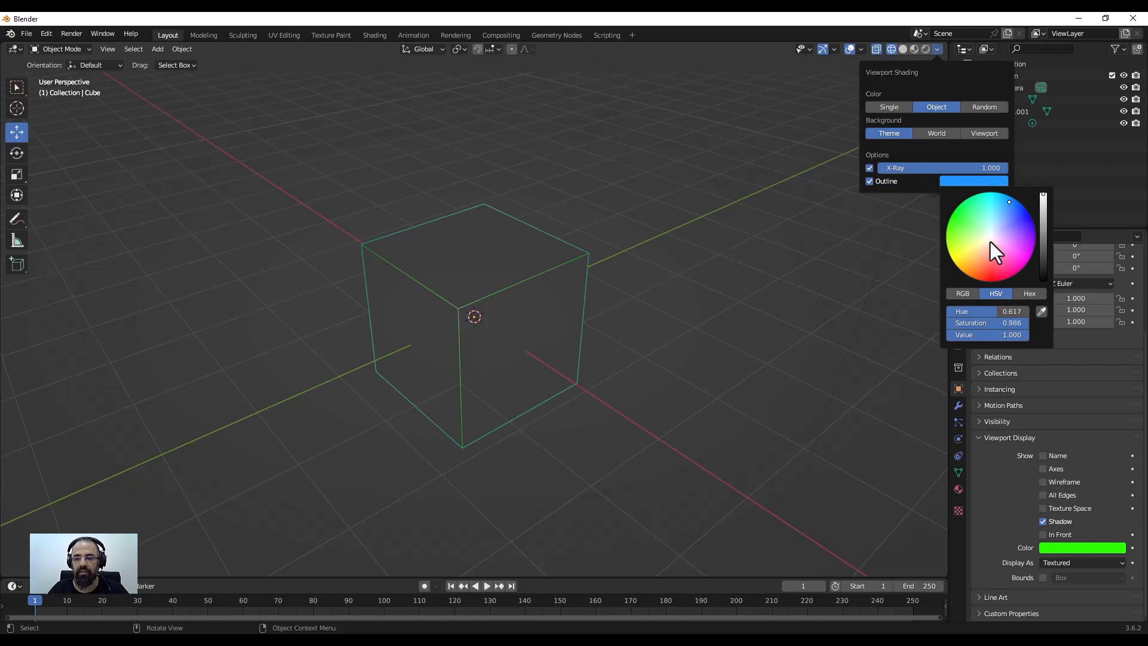
{"action": "mouse_move", "coordinate": [990, 246]}
{"action": "left_mouse_down"}
{"action": "mouse_move", "coordinate": [957, 264]}
{"action": "mouse_move", "coordinate": [946, 241]}
{"action": "mouse_move", "coordinate": [954, 220]}
{"action": "mouse_move", "coordinate": [1029, 260]}
{"action": "mouse_move", "coordinate": [1009, 272]}
{"action": "mouse_move", "coordinate": [975, 267]}
{"action": "left_mouse_up"}
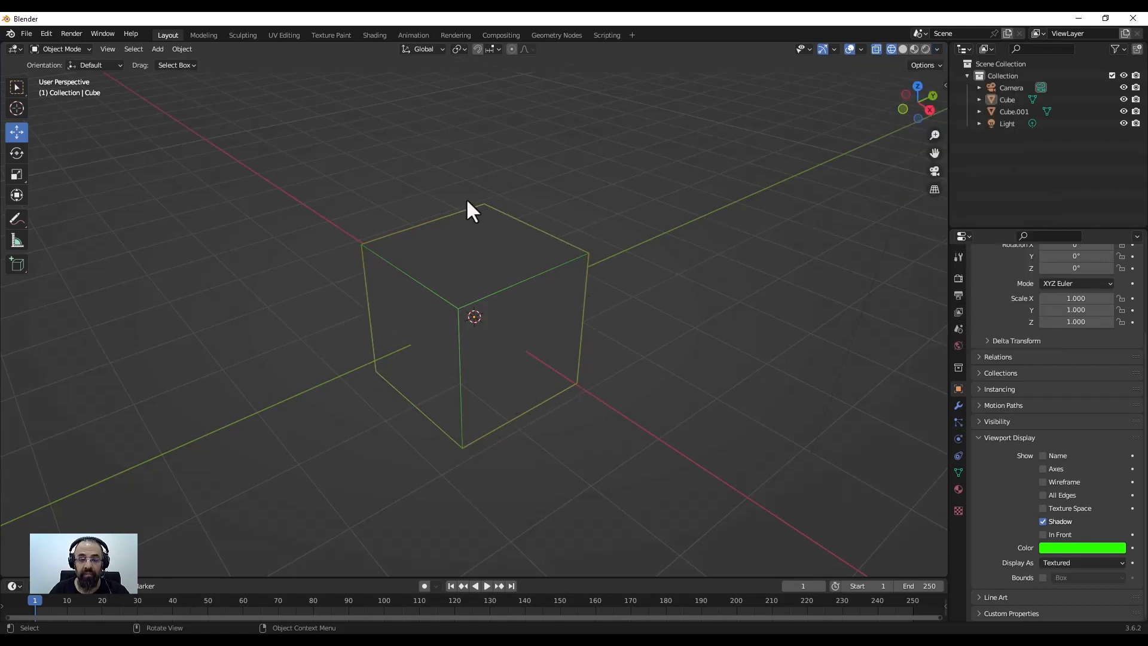
{"action": "left_click", "coordinate": [936, 49]}
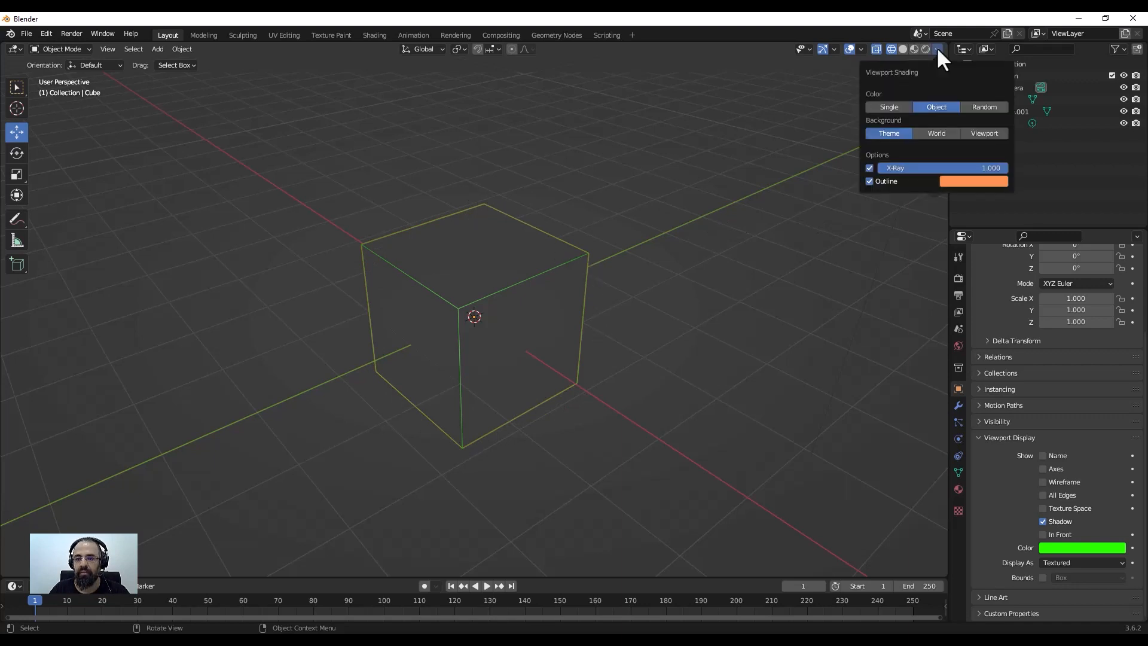
Step: Switch the viewport to Solid shading, pick the last Studio light preset and set its rotation to 3°
{"action": "left_click", "coordinate": [902, 48]}
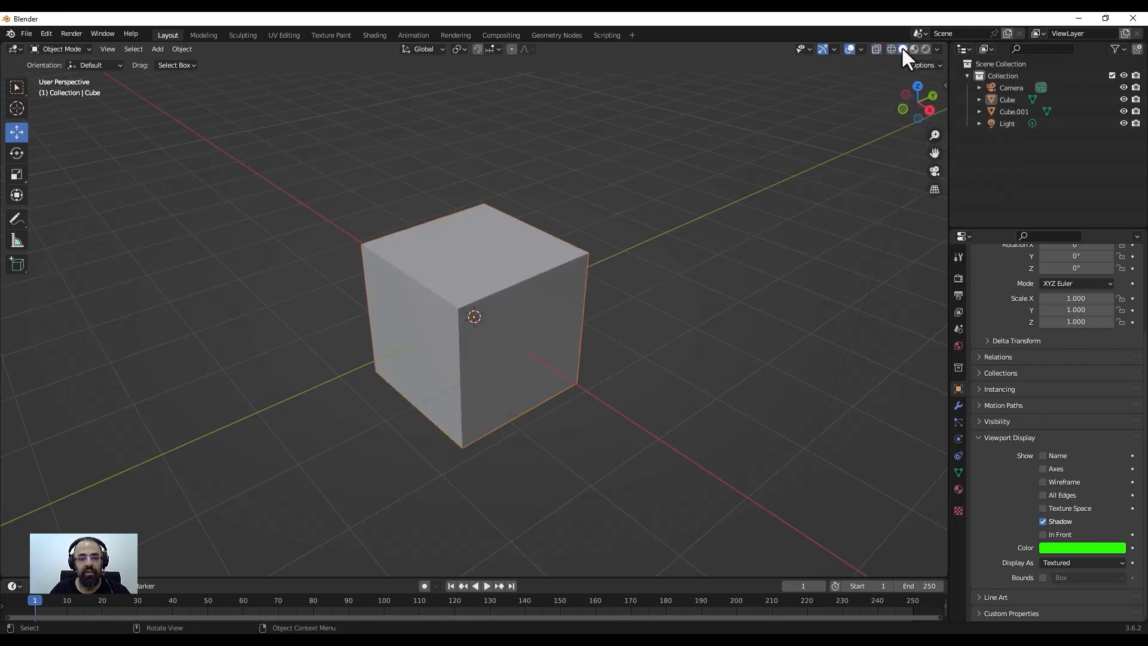
{"action": "left_click", "coordinate": [937, 49]}
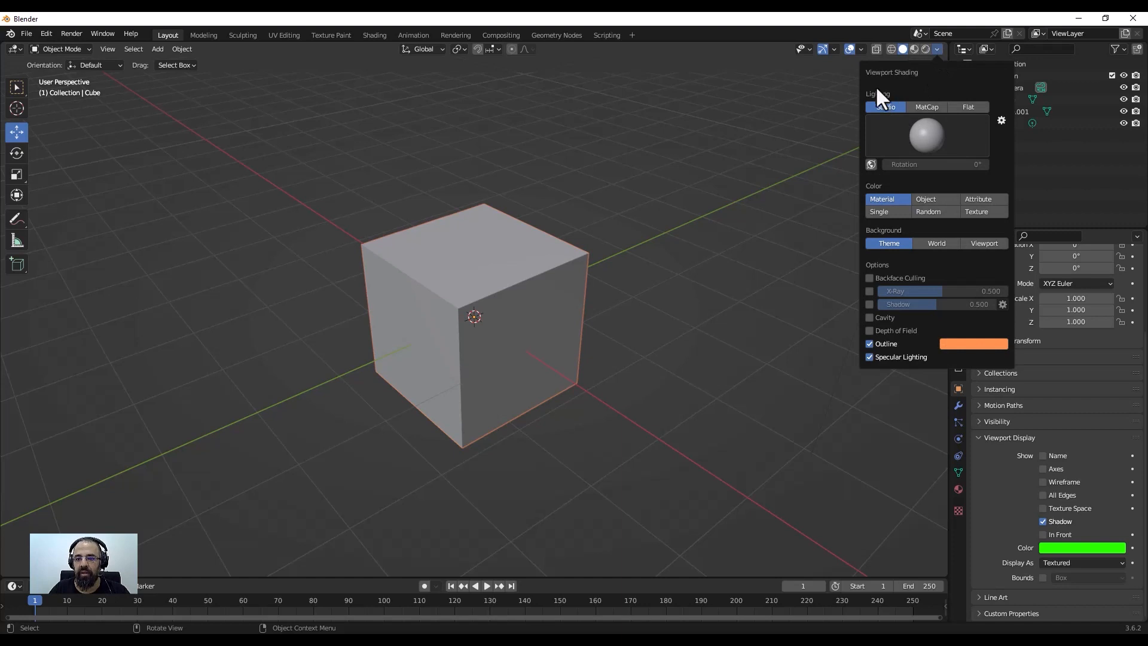
{"action": "left_click", "coordinate": [928, 136]}
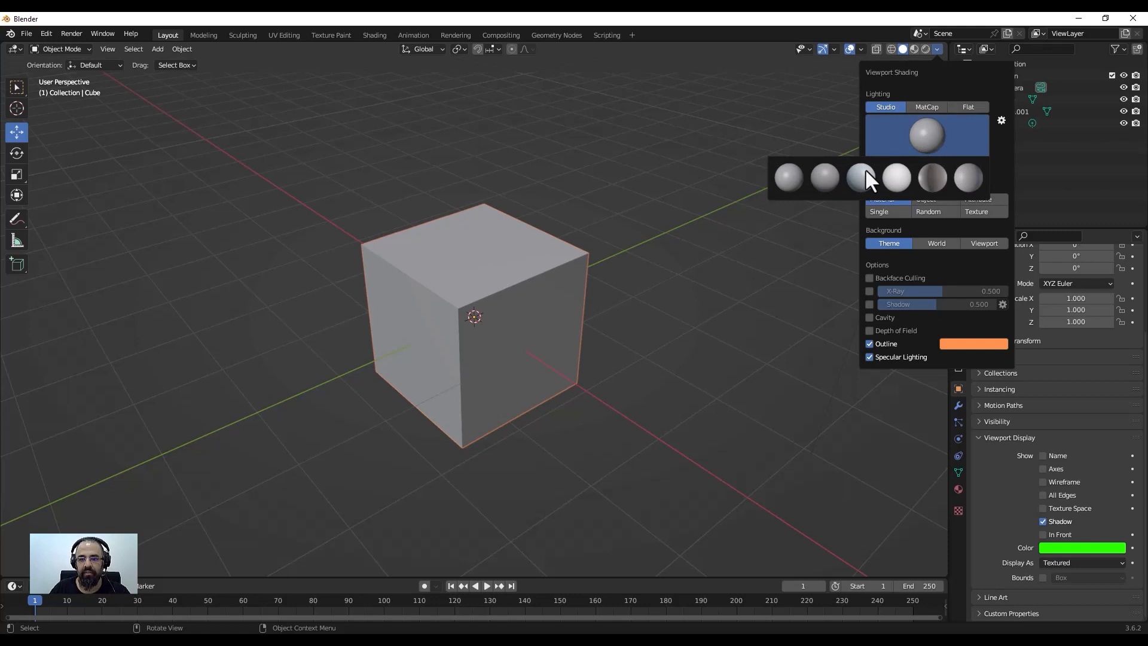
{"action": "left_click", "coordinate": [829, 178]}
{"action": "left_click", "coordinate": [933, 141]}
{"action": "left_click", "coordinate": [979, 179]}
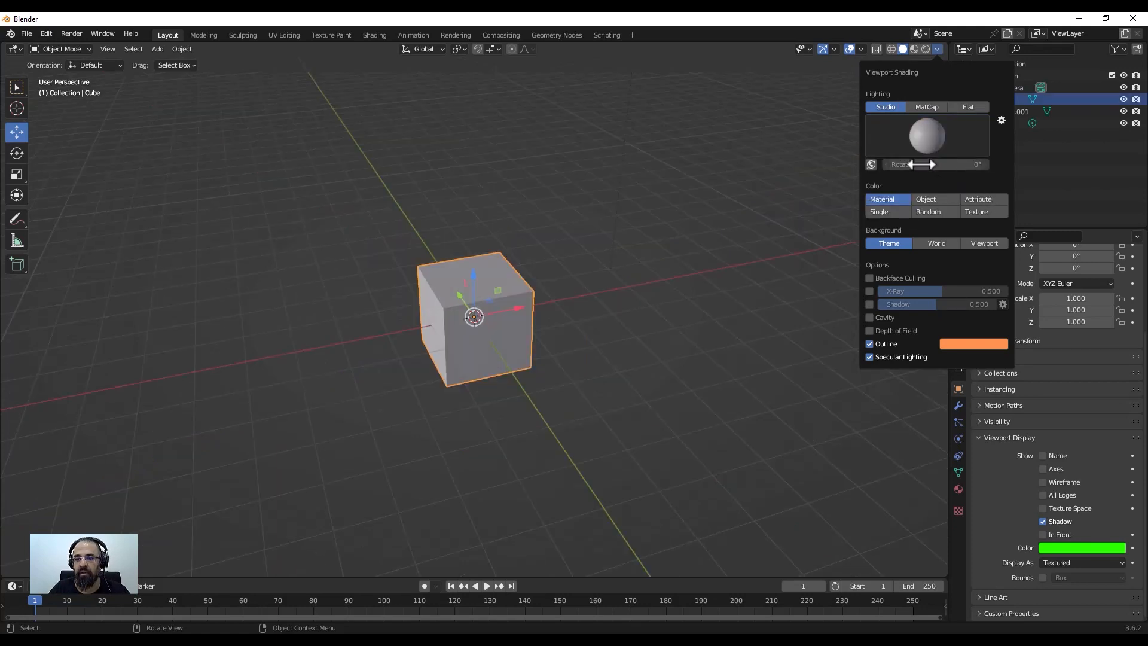
{"action": "left_click_drag", "start_coordinate": [936, 165], "coordinate": [909, 164]}
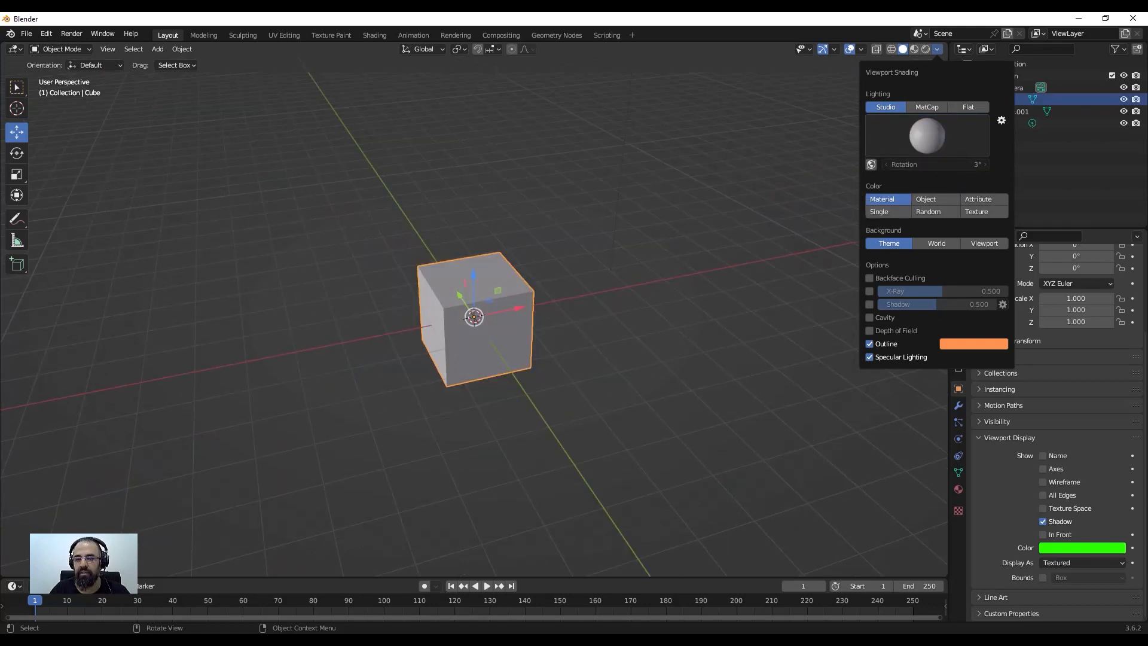
Step: Set the Solid shading color mode to Single and make the shared color blue
{"action": "left_click", "coordinate": [937, 50]}
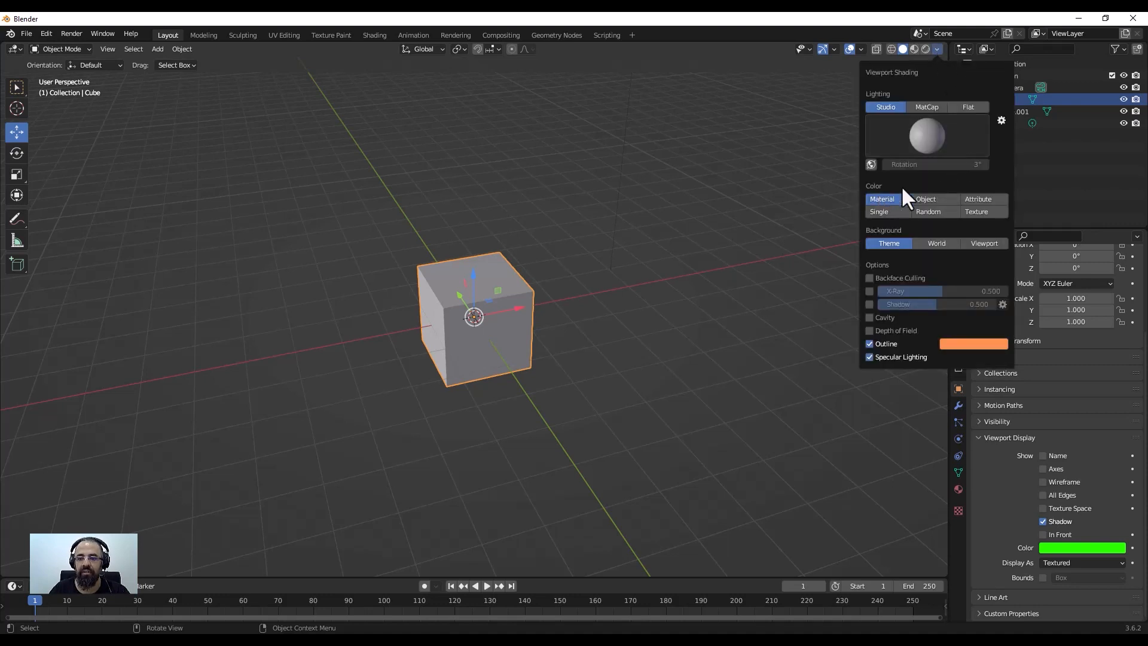
{"action": "left_click", "coordinate": [880, 213]}
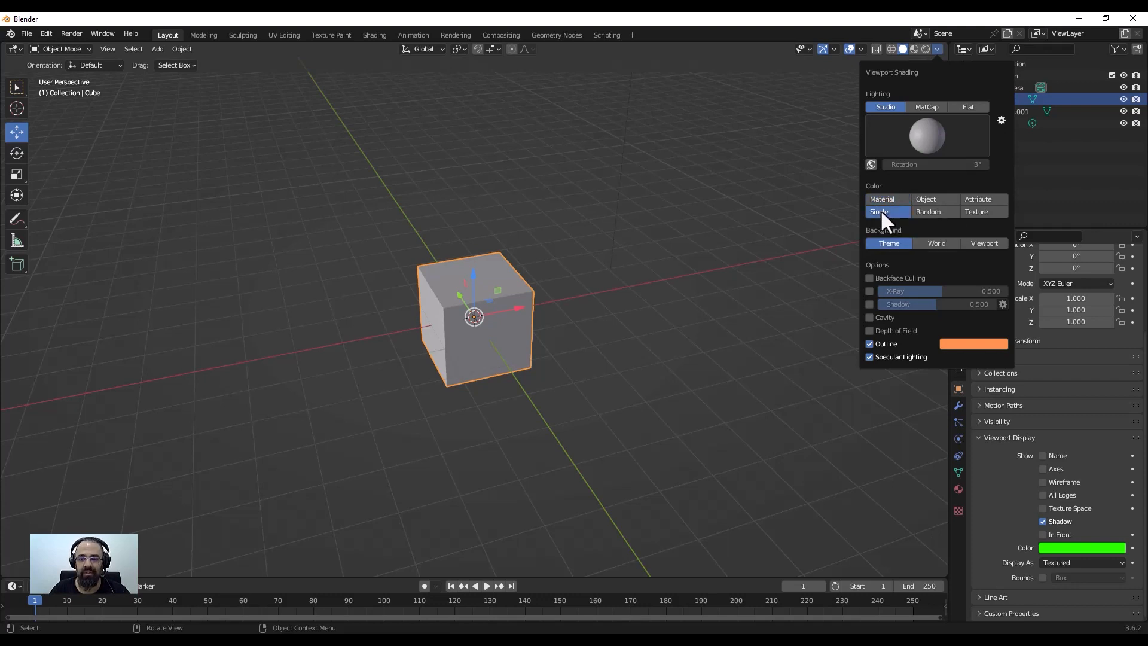
{"action": "left_click", "coordinate": [924, 225]}
{"action": "left_click_drag", "start_coordinate": [929, 93], "coordinate": [948, 80]}
{"action": "left_click", "coordinate": [936, 49]}
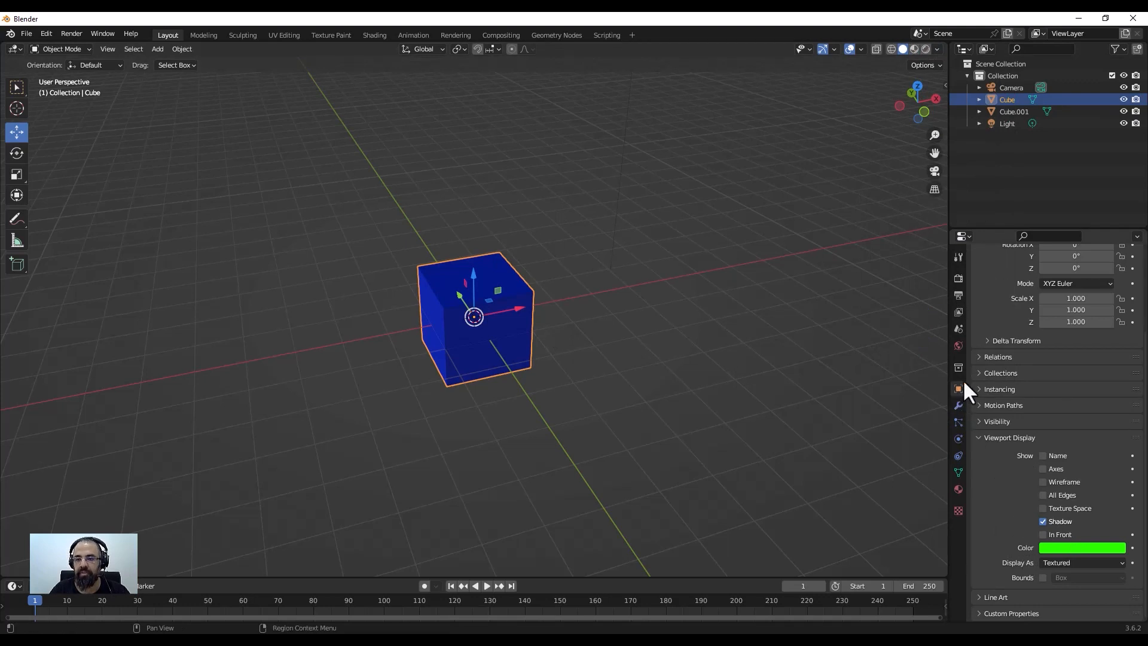
Step: Set the Solid shading color mode to Object and move the large cube along X, clear of the small cube
{"action": "left_click", "coordinate": [937, 48]}
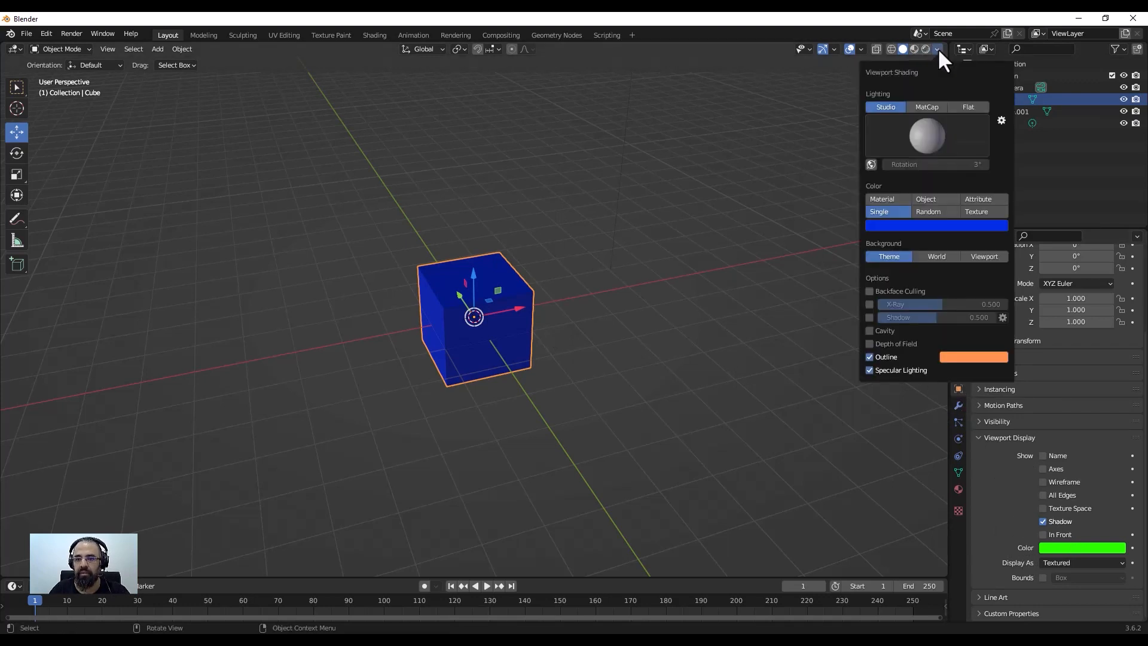
{"action": "left_click", "coordinate": [925, 199]}
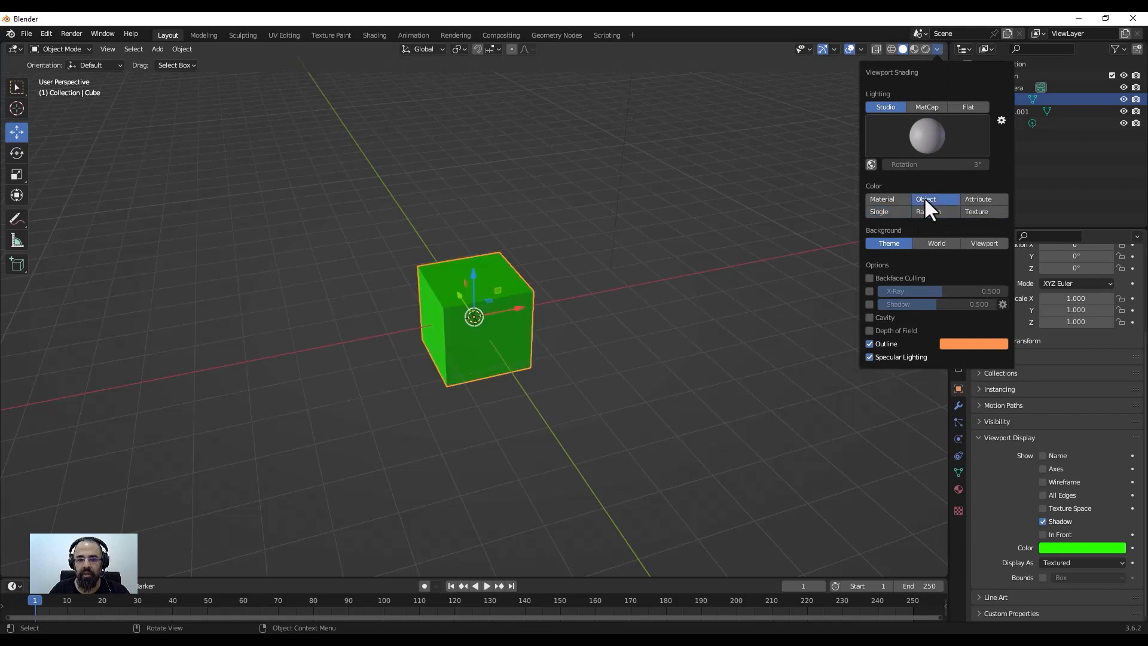
{"action": "left_click_drag", "start_coordinate": [510, 310], "coordinate": [607, 288]}
Step: Select the small and large cubes alternately to compare their Viewport Display colors
{"action": "left_click", "coordinate": [473, 303]}
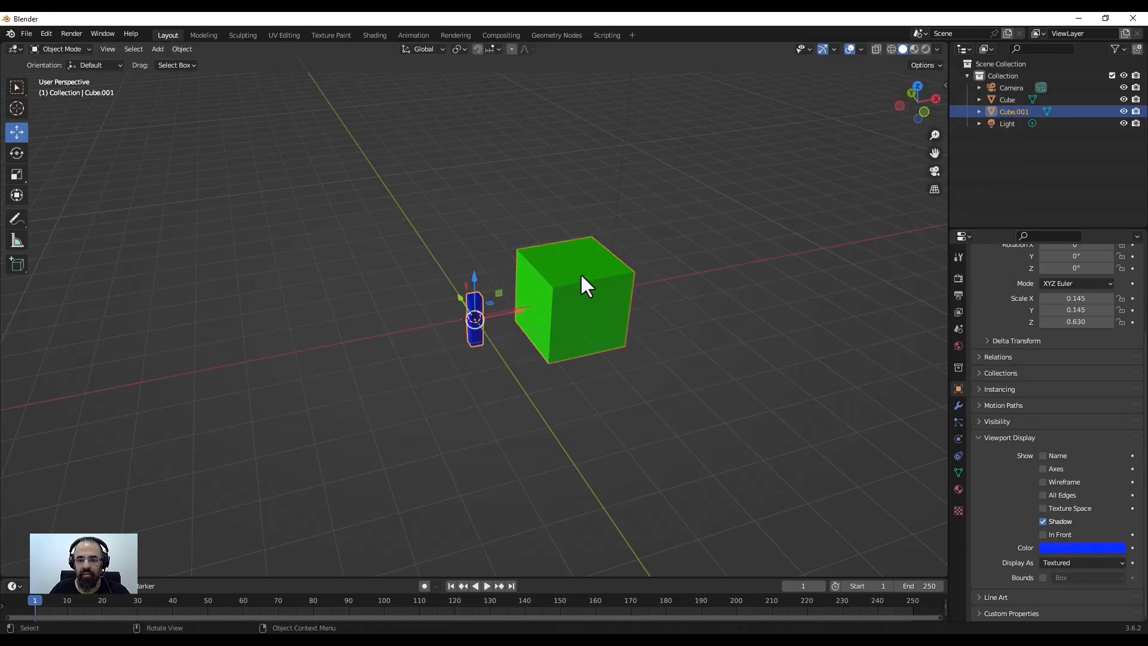
{"action": "left_click", "coordinate": [580, 273]}
{"action": "left_click", "coordinate": [476, 297]}
{"action": "left_click", "coordinate": [561, 263]}
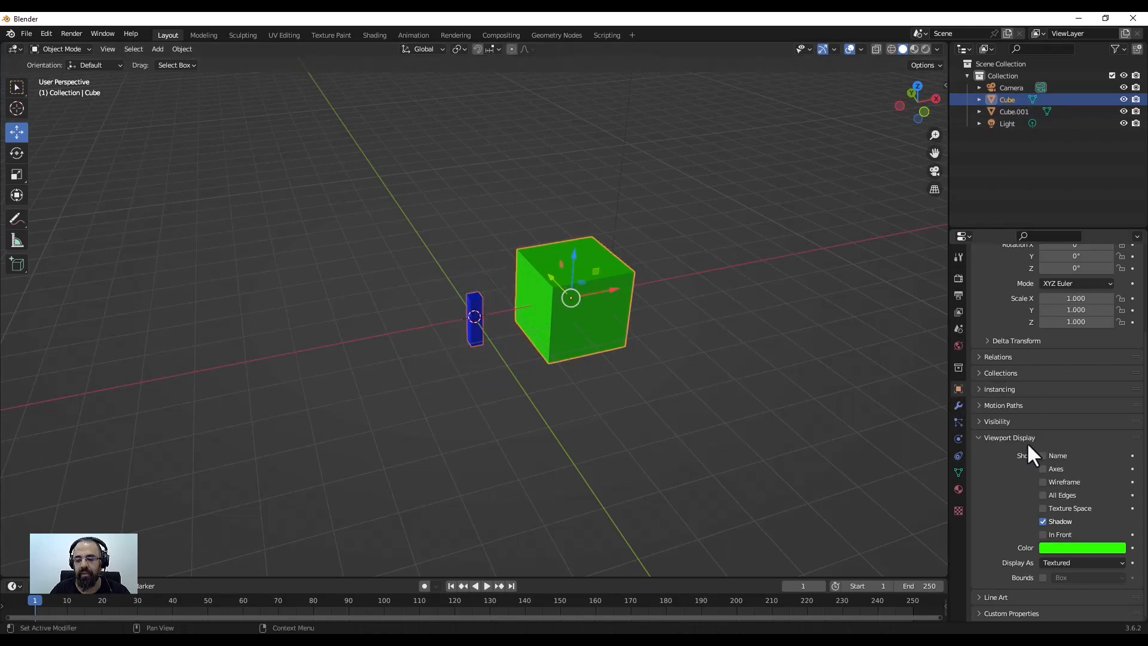
{"action": "left_click", "coordinate": [473, 308]}
Step: Try the Random and Texture color modes in Solid shading and finish on Attribute
{"action": "left_click", "coordinate": [937, 49]}
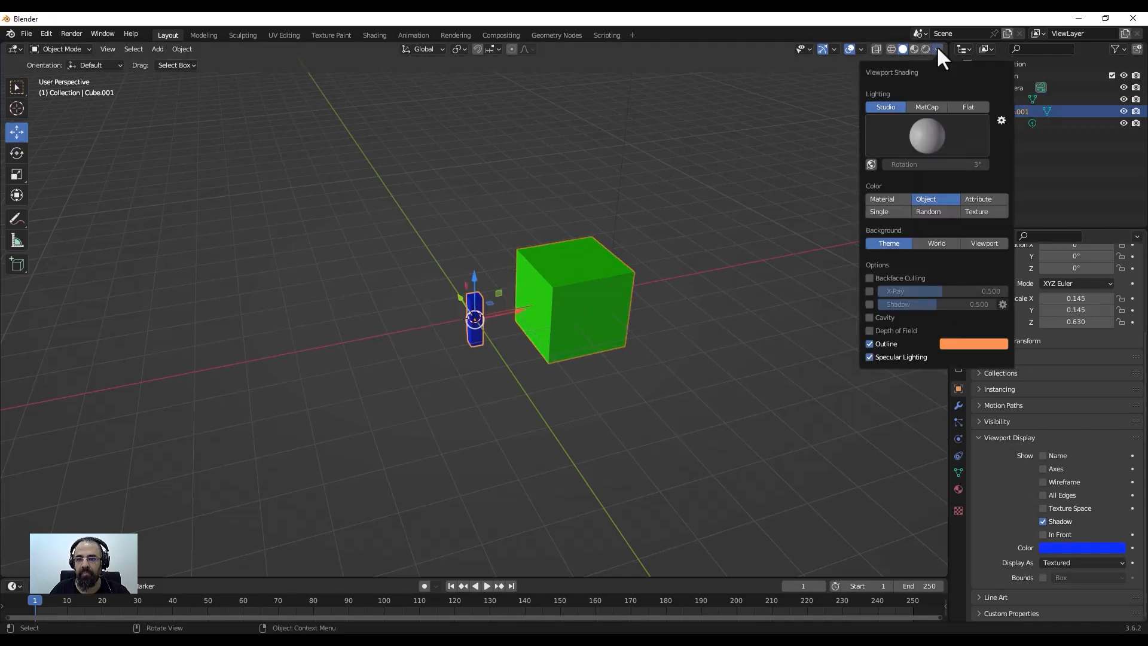
{"action": "left_click", "coordinate": [936, 211]}
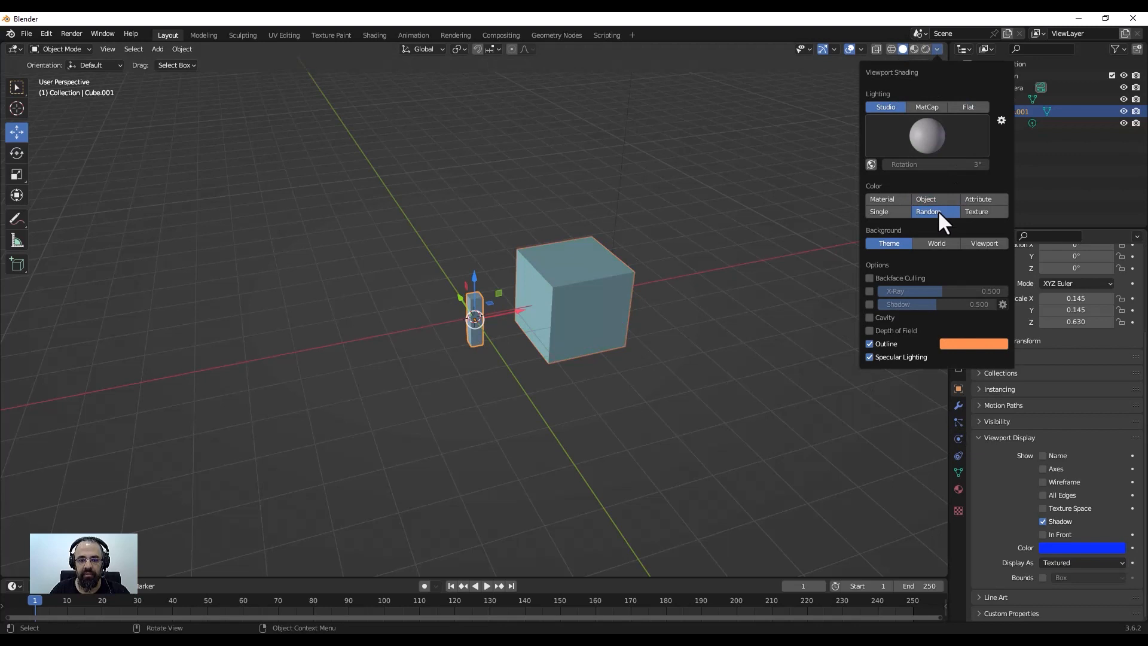
{"action": "left_click", "coordinate": [989, 211]}
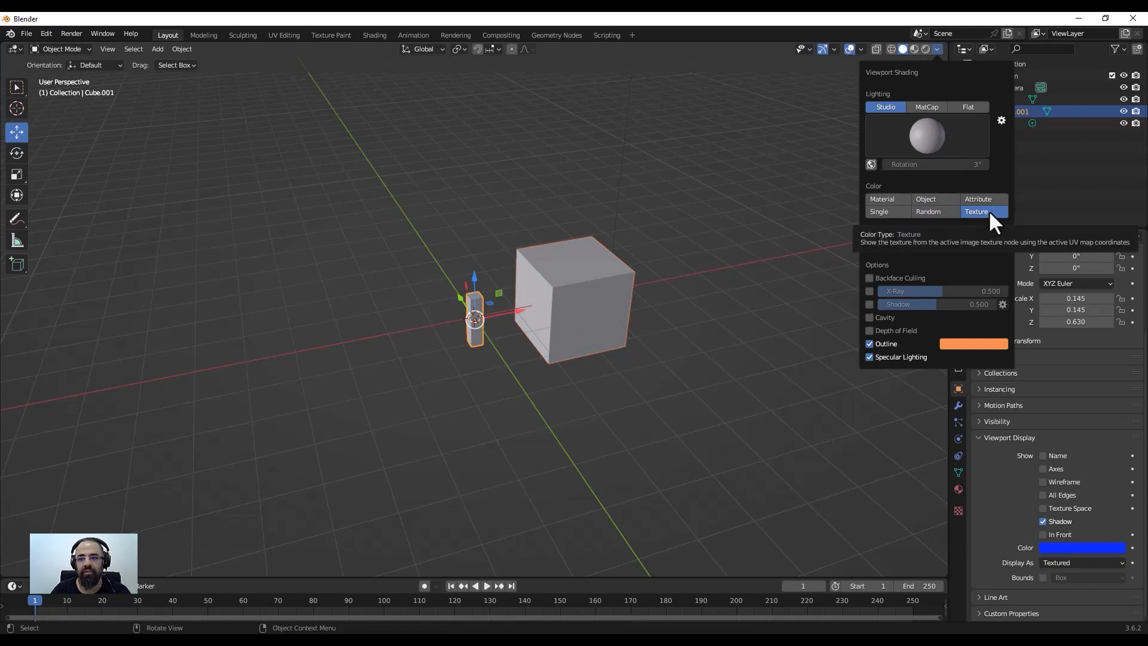
{"action": "left_click", "coordinate": [984, 195]}
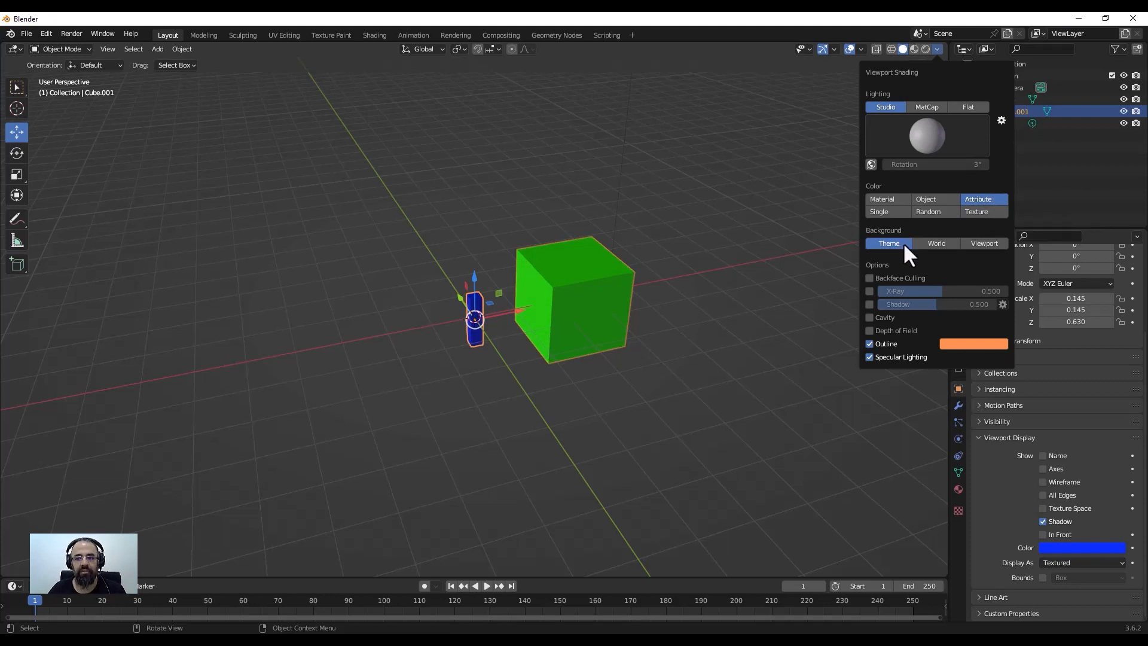
Step: Try the World background and a custom Viewport background color before restoring the Theme background
{"action": "left_click", "coordinate": [934, 242]}
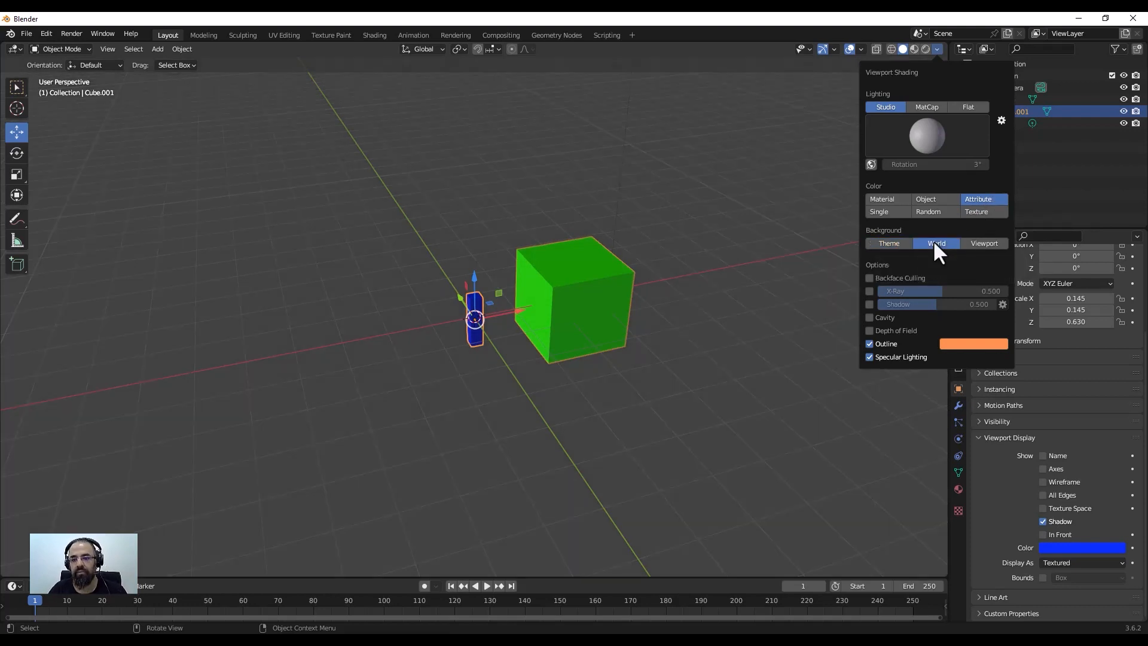
{"action": "left_click", "coordinate": [976, 245]}
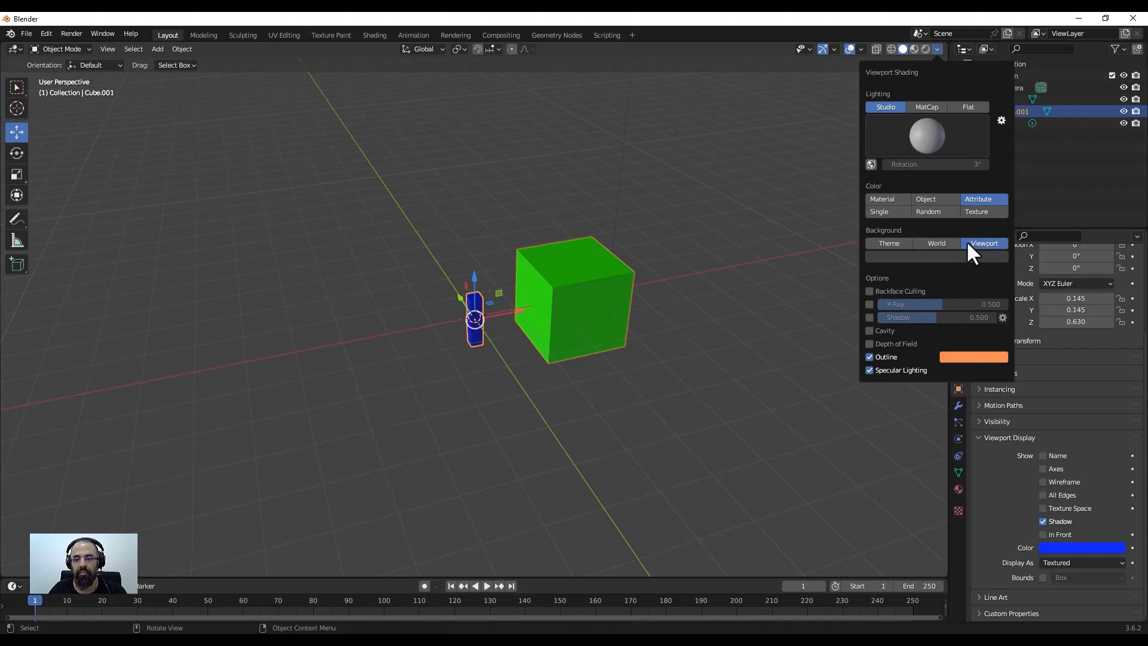
{"action": "left_click", "coordinate": [917, 256]}
{"action": "left_click_drag", "start_coordinate": [908, 170], "coordinate": [915, 139]}
{"action": "left_click", "coordinate": [889, 243]}
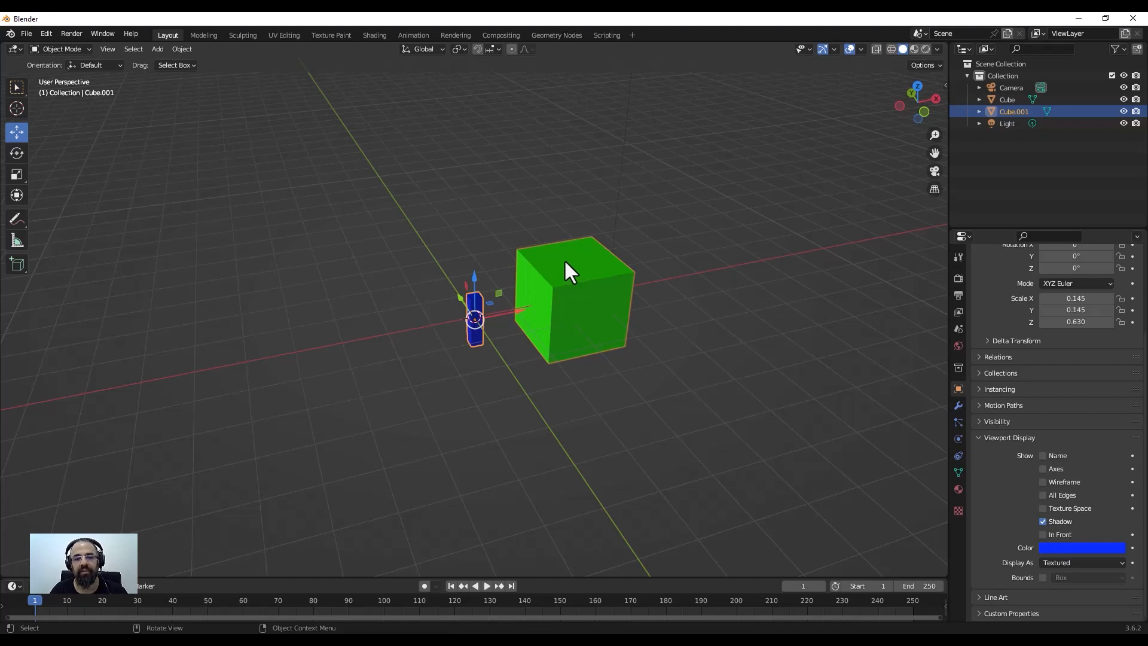
Step: Switch to the Tweak selection tool and enter Edit Mode on the large cube with face selection
{"action": "left_click_drag", "start_coordinate": [17, 88], "coordinate": [34, 83]}
{"action": "left_click_drag", "start_coordinate": [34, 84], "coordinate": [34, 88]}
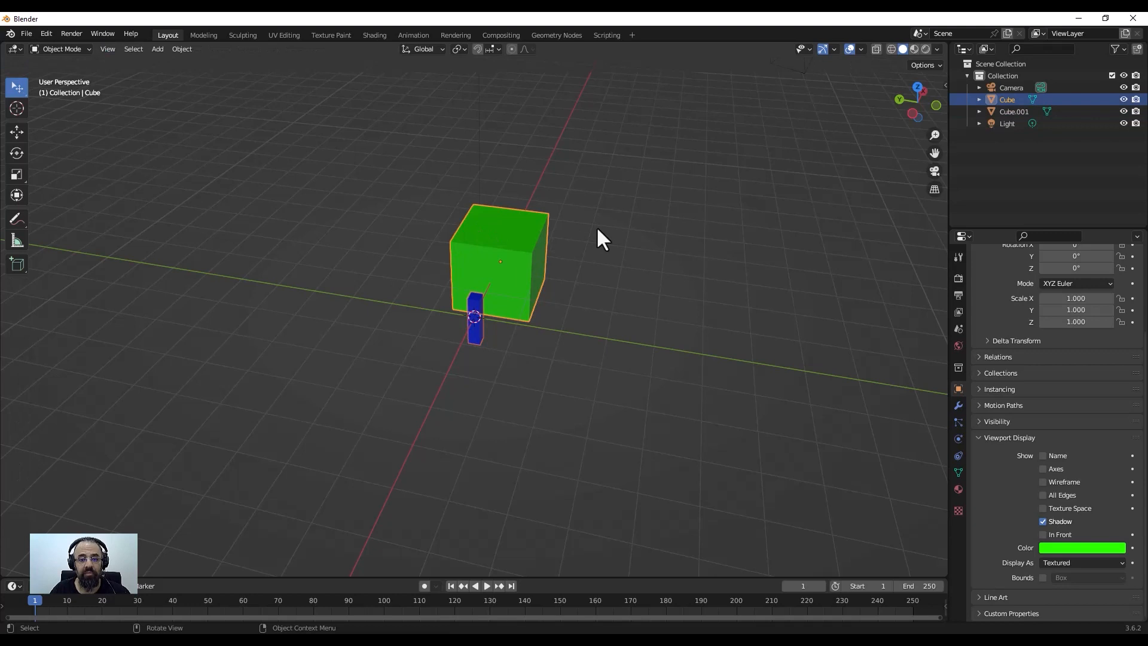
{"action": "key", "text": "Tab"}
{"action": "left_click", "coordinate": [479, 227]}
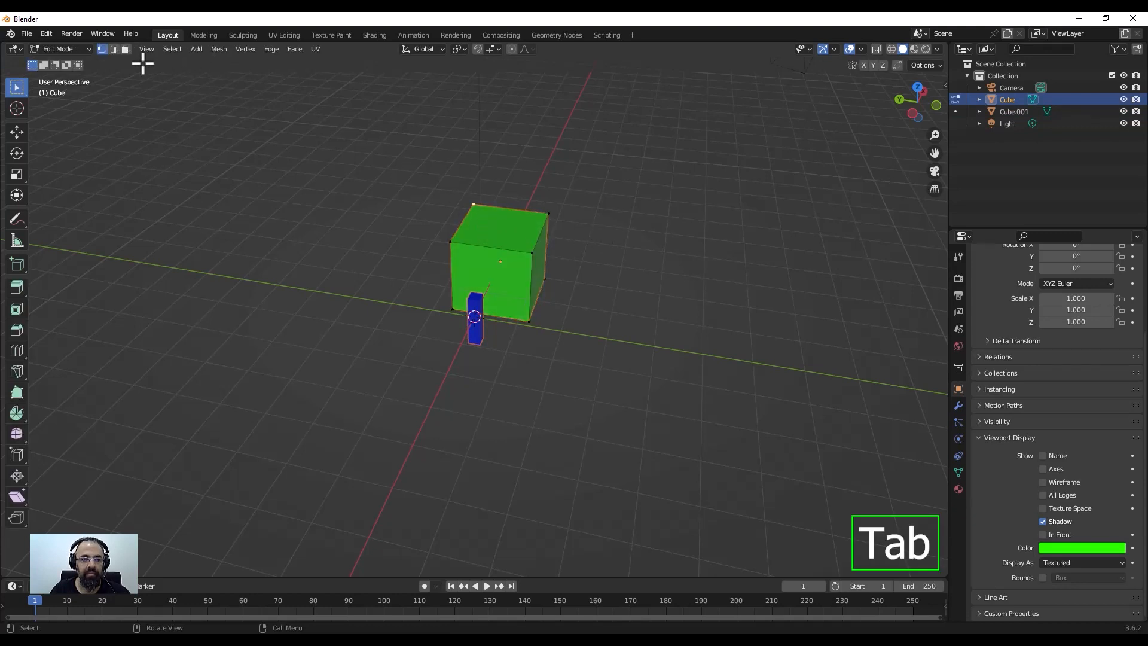
{"action": "left_click", "coordinate": [126, 49]}
Step: Delete one side face and the top face of the large cube
{"action": "left_click", "coordinate": [489, 243]}
{"action": "middle_click_drag", "start_coordinate": [490, 243], "coordinate": [544, 241]}
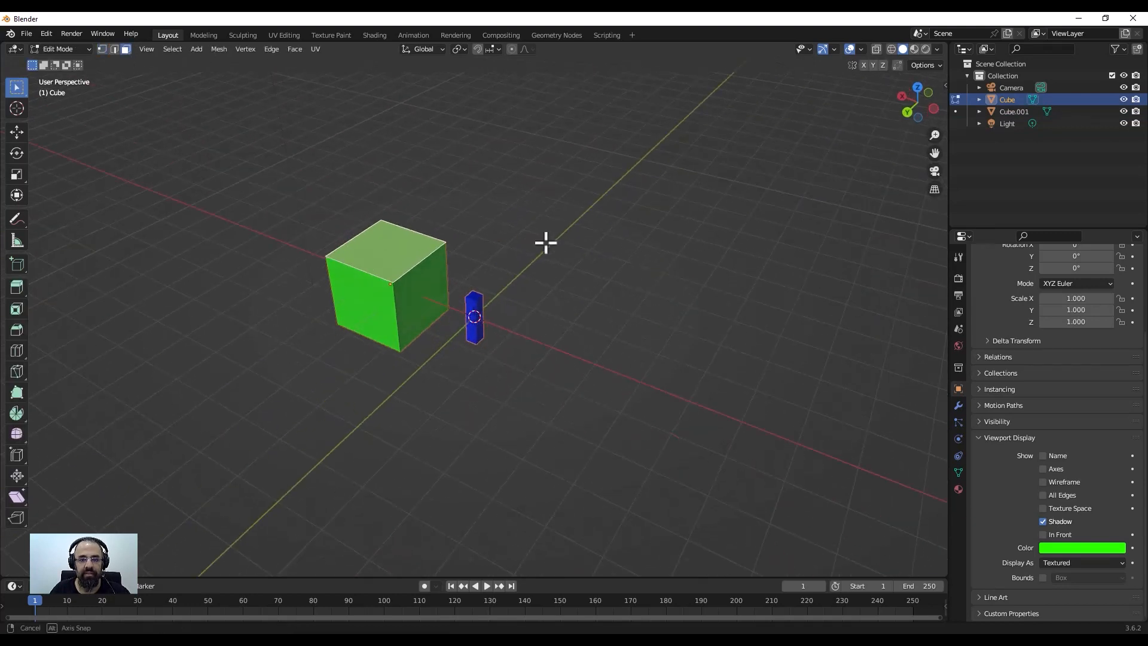
{"action": "left_click", "coordinate": [371, 289]}
{"action": "key", "text": "x"}
{"action": "left_click", "coordinate": [353, 289]}
{"action": "left_click", "coordinate": [376, 258]}
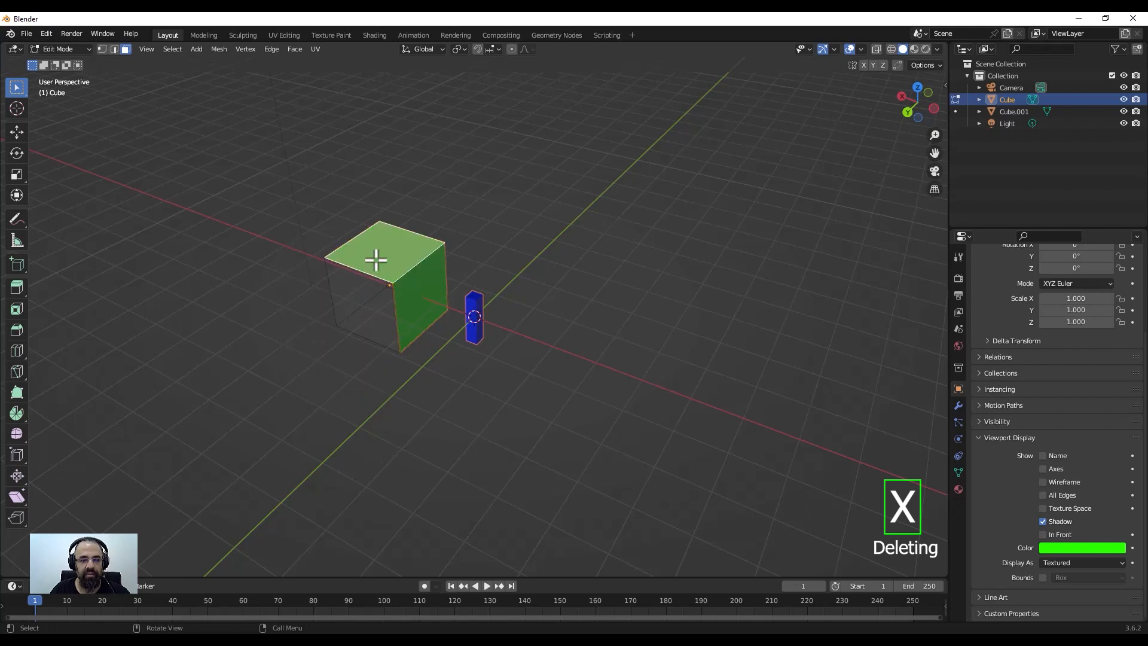
{"action": "key", "text": "x"}
{"action": "left_click", "coordinate": [350, 269]}
Step: Turn off Backface Culling in the Solid shading options and view the inside of the open cube
{"action": "mouse_move", "coordinate": [350, 269]}
{"action": "middle_mouse_down"}
{"action": "mouse_move", "coordinate": [413, 323]}
{"action": "mouse_move", "coordinate": [390, 333]}
{"action": "mouse_move", "coordinate": [479, 317]}
{"action": "mouse_move", "coordinate": [571, 324]}
{"action": "mouse_move", "coordinate": [347, 333]}
{"action": "mouse_move", "coordinate": [454, 329]}
{"action": "middle_mouse_up"}
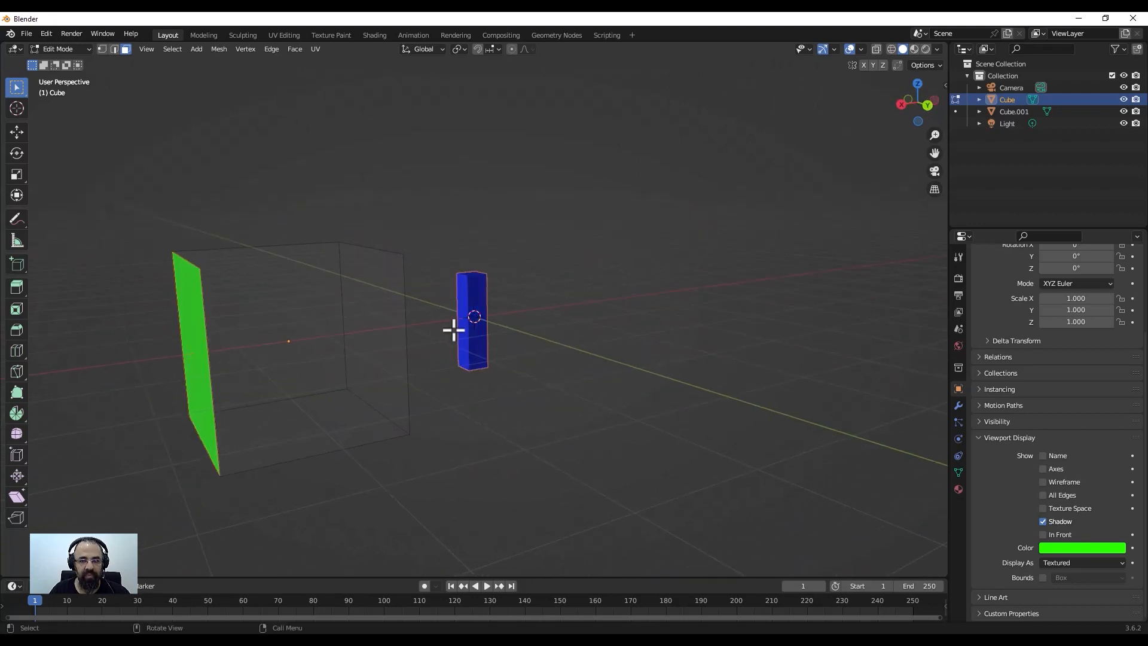
{"action": "left_click", "coordinate": [937, 49]}
{"action": "left_click", "coordinate": [891, 279]}
{"action": "middle_click_drag", "start_coordinate": [628, 347], "coordinate": [420, 395]}
Step: Toggle X-Ray in the Solid shading options, leaving it on
{"action": "left_click", "coordinate": [939, 48]}
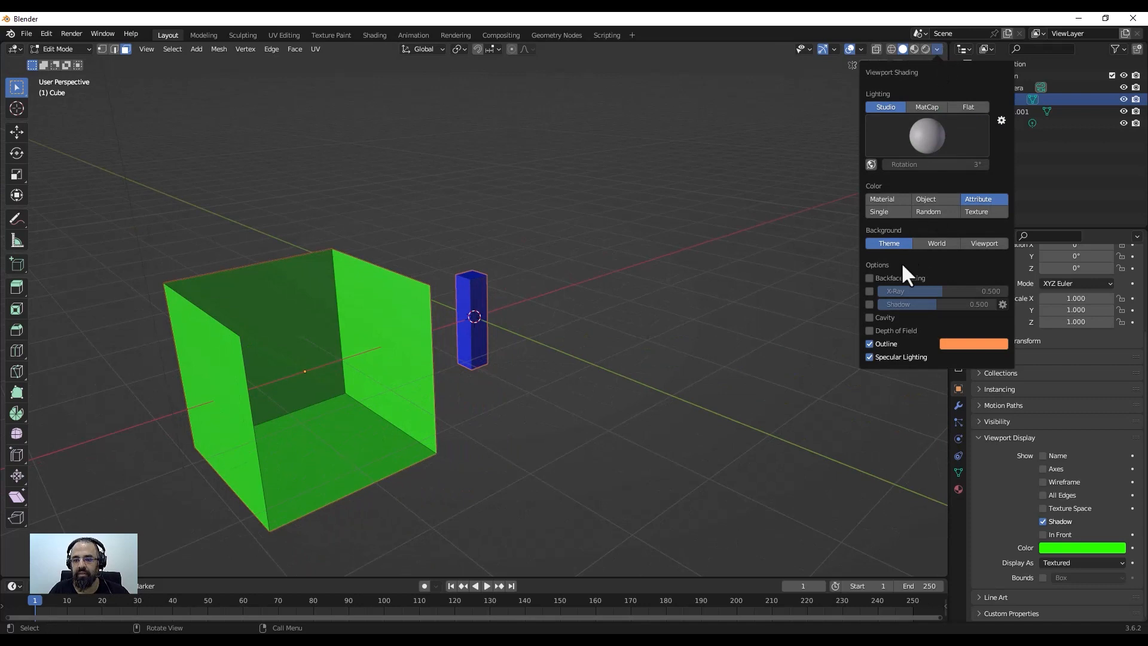
{"action": "left_click", "coordinate": [869, 292]}
{"action": "left_click", "coordinate": [869, 291]}
{"action": "left_click", "coordinate": [868, 292]}
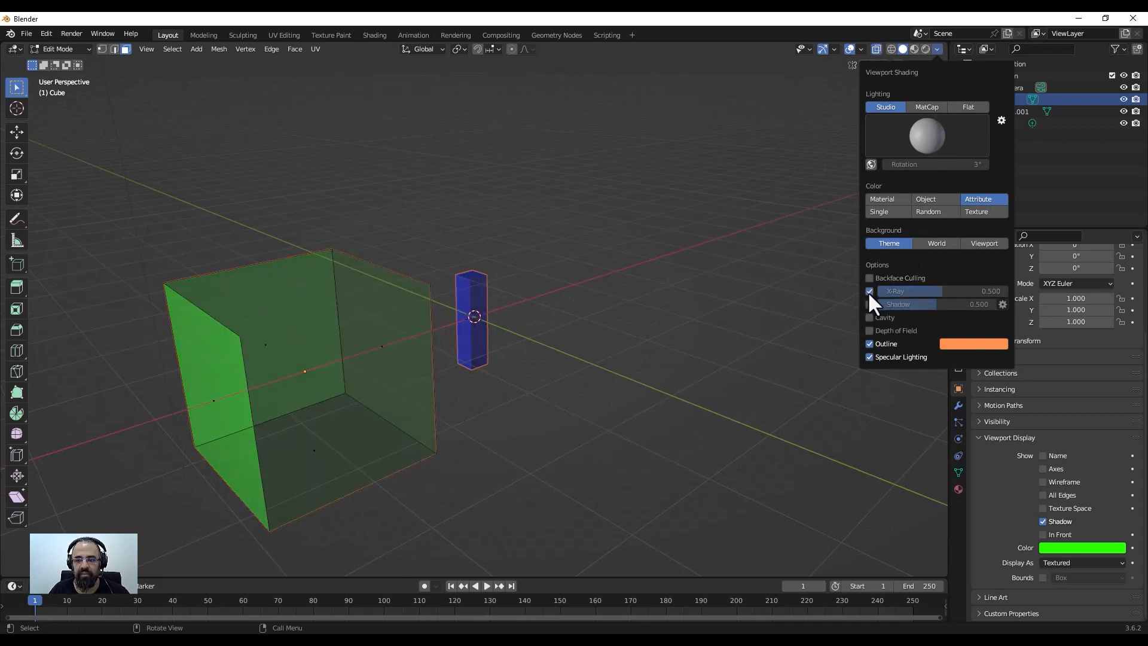
Step: Turn off X-Ray and toggle Shadow in the Solid shading options, leaving Shadow off
{"action": "left_click", "coordinate": [868, 291]}
{"action": "left_click", "coordinate": [869, 292]}
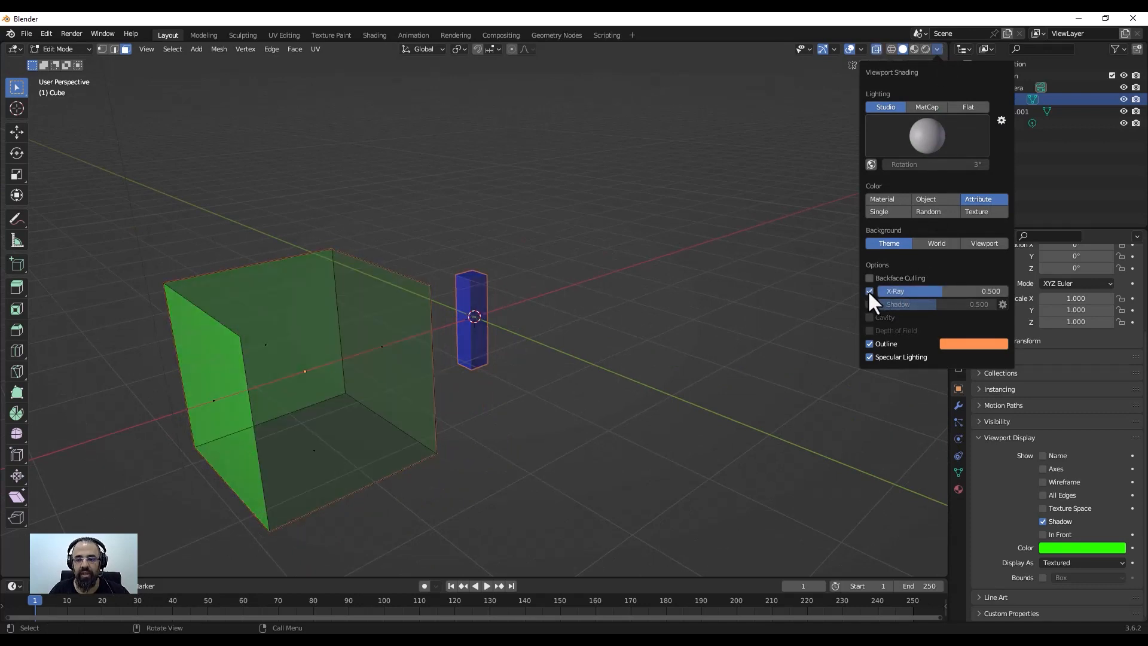
{"action": "left_click", "coordinate": [868, 291]}
{"action": "left_click", "coordinate": [869, 304]}
{"action": "left_click", "coordinate": [870, 304]}
{"action": "left_click", "coordinate": [870, 304]}
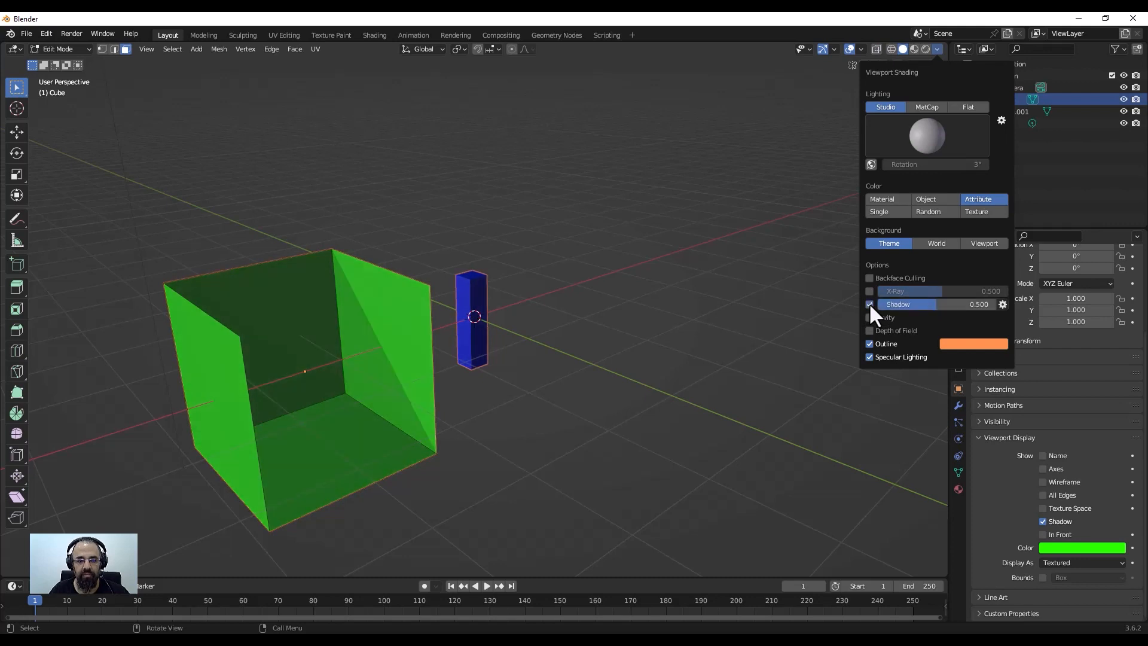
{"action": "left_click", "coordinate": [869, 305]}
Step: Return to Object Mode and add a plane mesh to the scene
{"action": "scroll", "coordinate": [588, 321], "scroll_direction": "down", "scroll_amount": 4}
{"action": "key", "text": "Tab"}
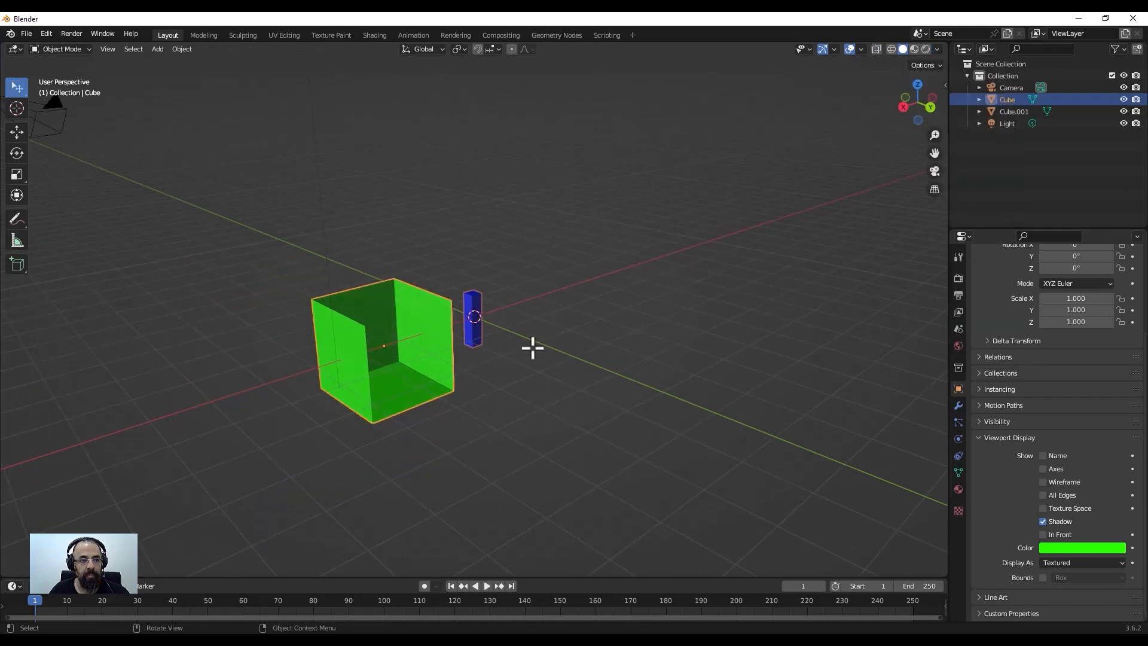
{"action": "key", "text": "shift+a"}
{"action": "left_click", "coordinate": [585, 345]}
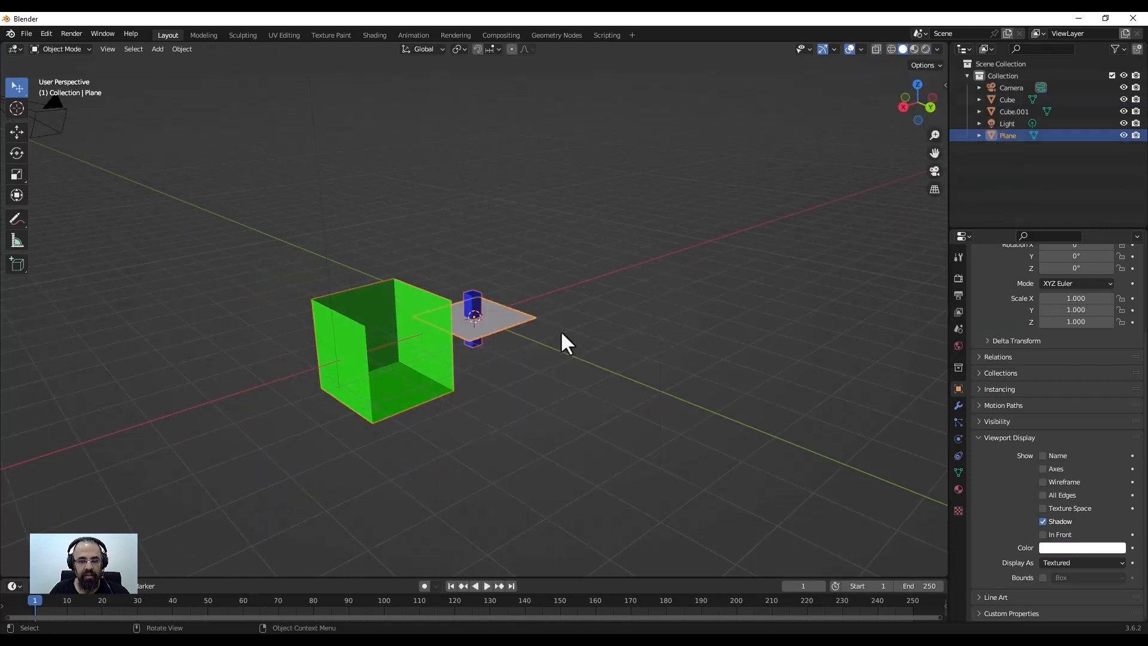
Step: Enlarge the plane with the Scale tool so it forms a large ground beneath the objects
{"action": "key", "text": "shift+space"}
{"action": "left_click", "coordinate": [486, 354]}
{"action": "key", "text": "shift+space"}
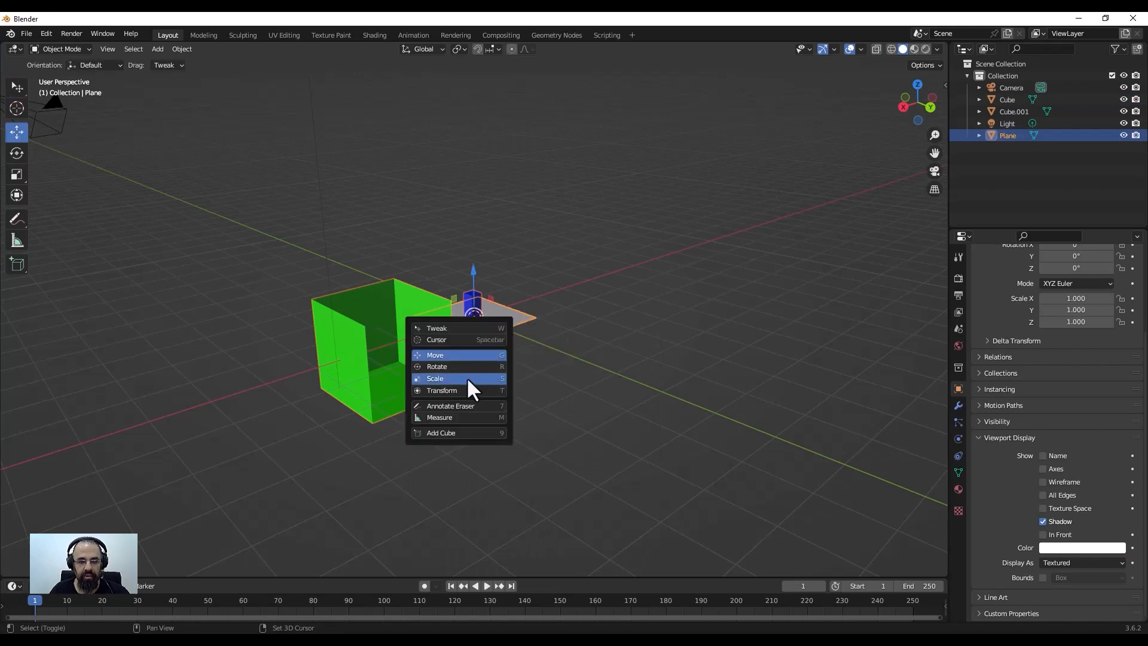
{"action": "left_click", "coordinate": [467, 379]}
{"action": "left_click_drag", "start_coordinate": [493, 319], "coordinate": [567, 346]}
Step: Select the large green cube and raise it along Z above the plane with the Move tool
{"action": "left_click", "coordinate": [355, 335]}
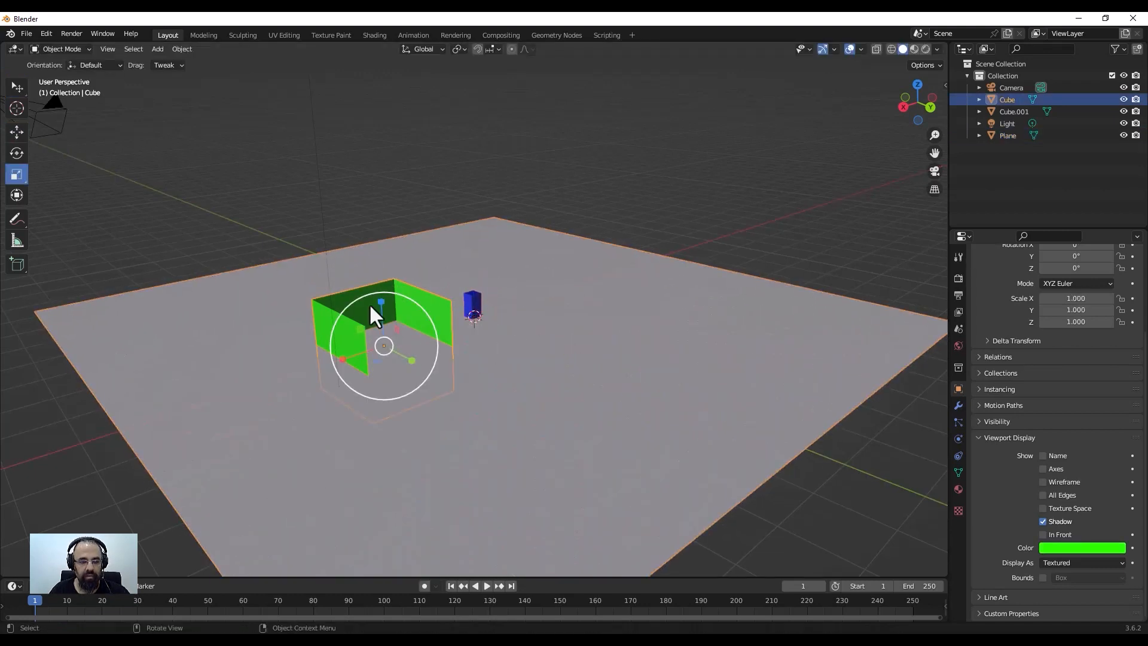
{"action": "key", "text": "shift+space"}
{"action": "left_click", "coordinate": [382, 216]}
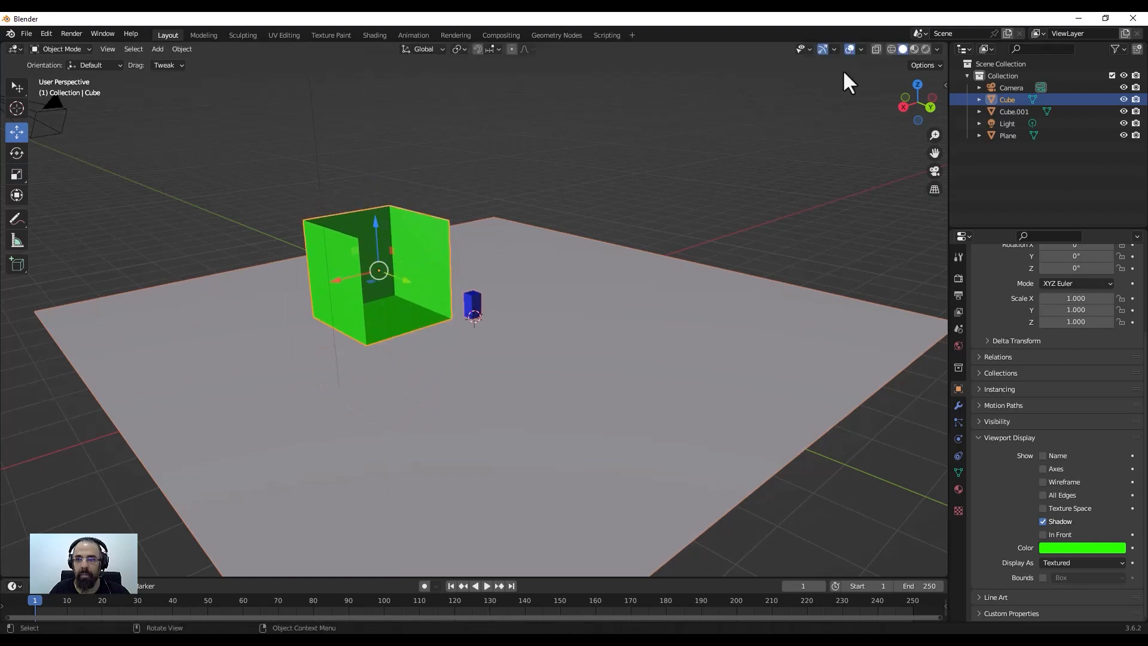
Step: Turn on Shadow in the Solid shading options and view the shadows cast on the plane
{"action": "left_click", "coordinate": [937, 49]}
{"action": "left_click", "coordinate": [870, 322]}
{"action": "mouse_move", "coordinate": [788, 324]}
{"action": "middle_mouse_down"}
{"action": "mouse_move", "coordinate": [518, 367]}
{"action": "mouse_move", "coordinate": [576, 297]}
{"action": "middle_mouse_up"}
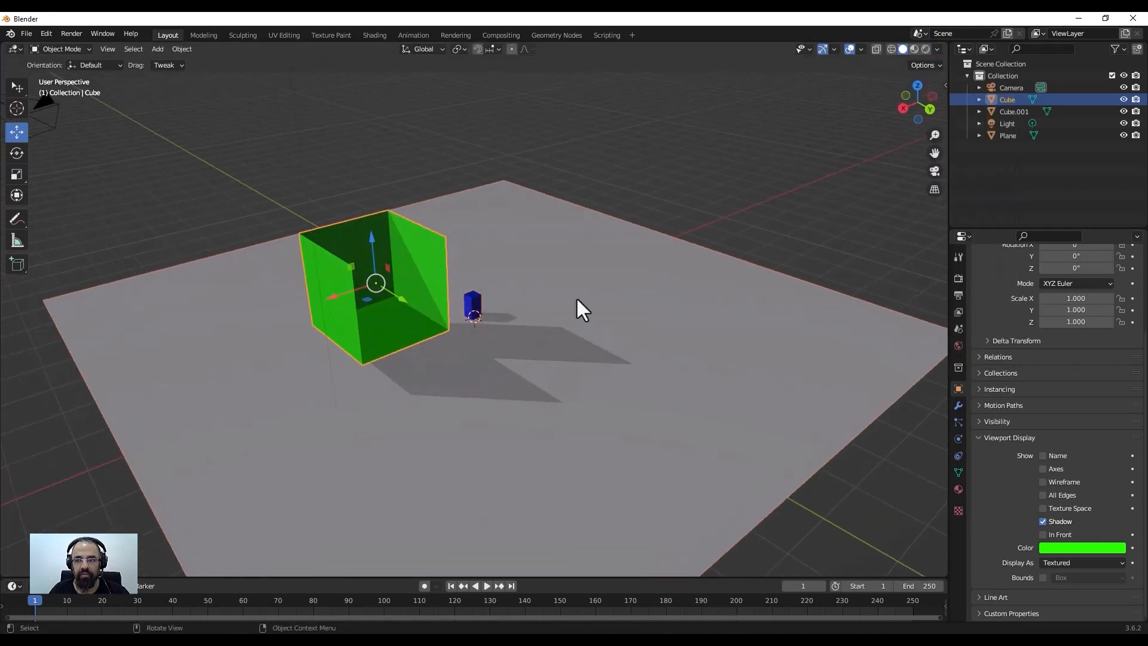
Step: Set the Shadow strength to 0.705 and turn Shadow off in the Solid shading options
{"action": "left_click", "coordinate": [937, 49]}
{"action": "left_click_drag", "start_coordinate": [908, 304], "coordinate": [933, 304]}
{"action": "left_click", "coordinate": [870, 304]}
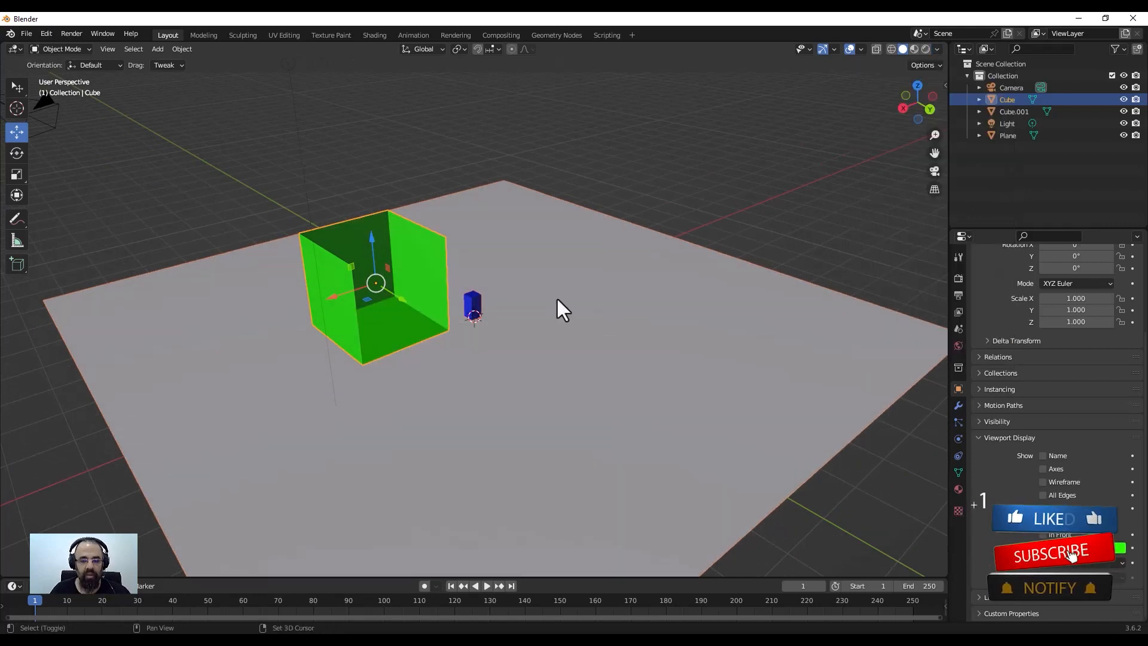
Step: Add a Monkey mesh, raise it above the plane and move it along Y away from the cubes
{"action": "key", "text": "shift+space"}
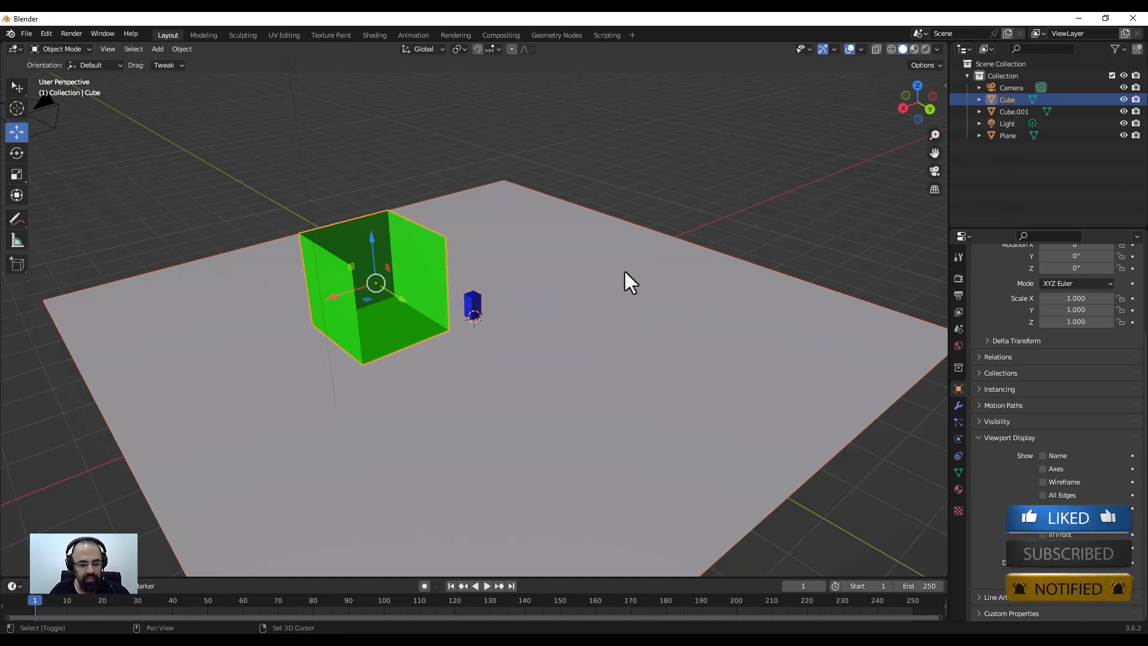
{"action": "key", "text": "shift+a"}
{"action": "mouse_move", "coordinate": [619, 270]}
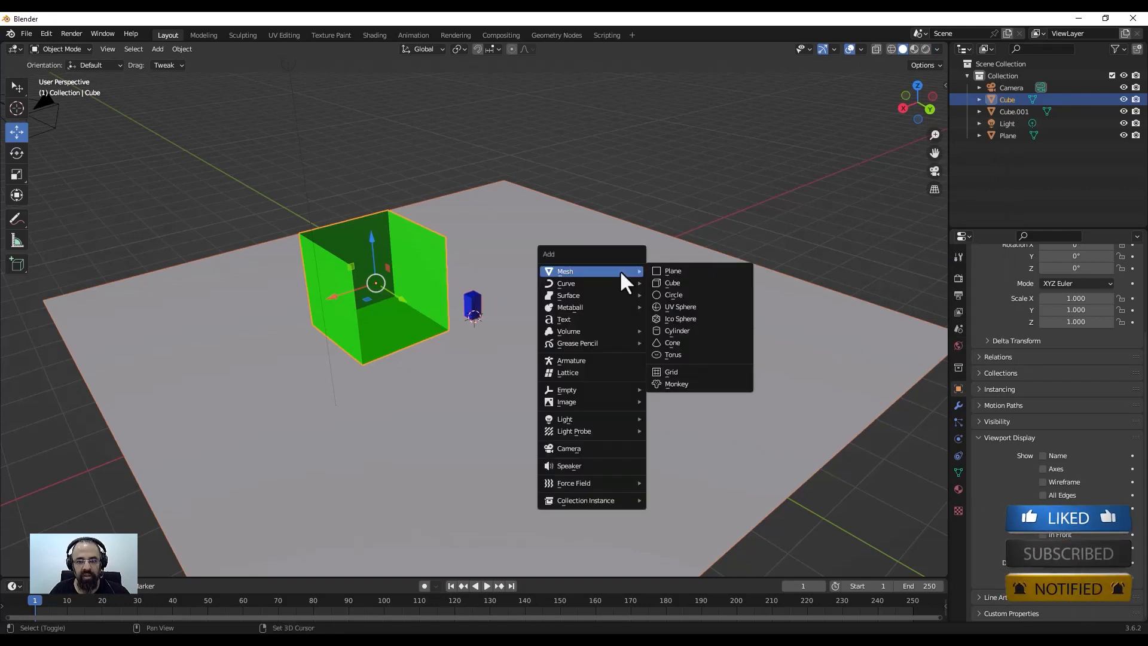
{"action": "left_click", "coordinate": [681, 384]}
{"action": "left_click_drag", "start_coordinate": [475, 273], "coordinate": [480, 184]}
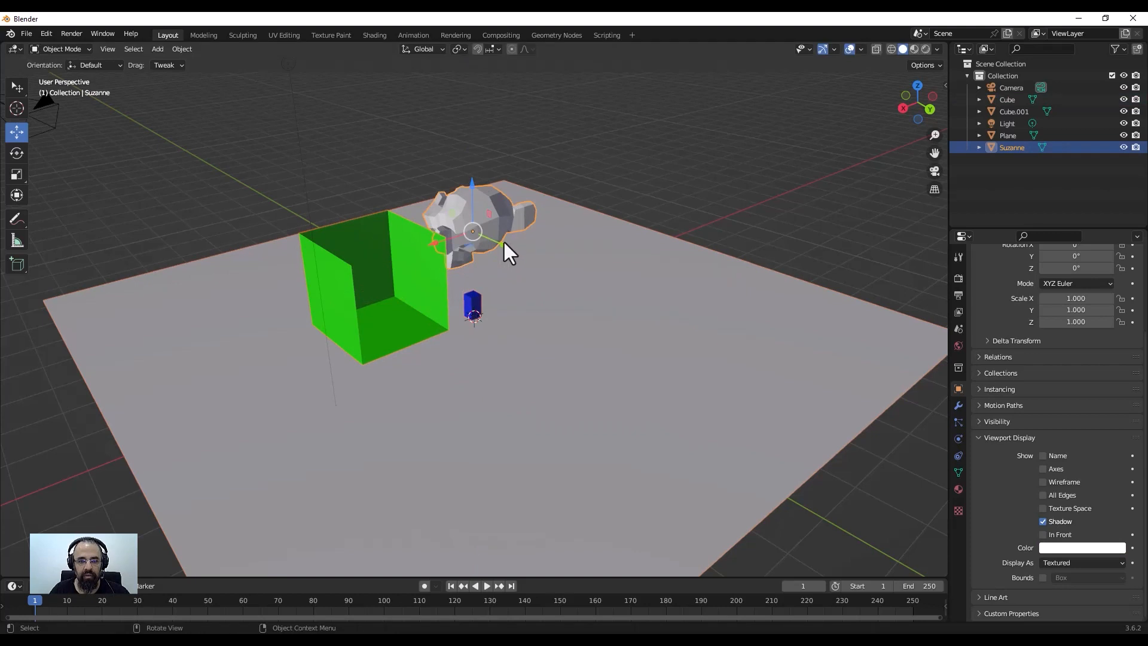
{"action": "left_click_drag", "start_coordinate": [504, 242], "coordinate": [646, 283]}
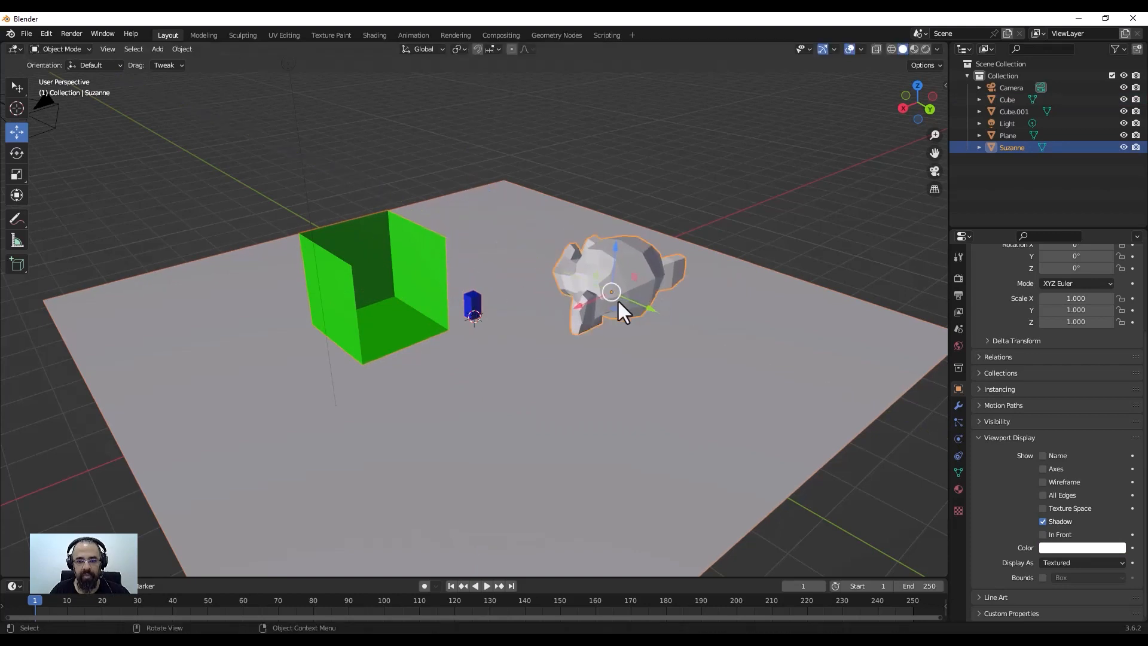
Step: Rotate the monkey head with the Rotate tool so its face points toward the viewer
{"action": "key", "text": "shift+space"}
{"action": "left_click", "coordinate": [575, 307]}
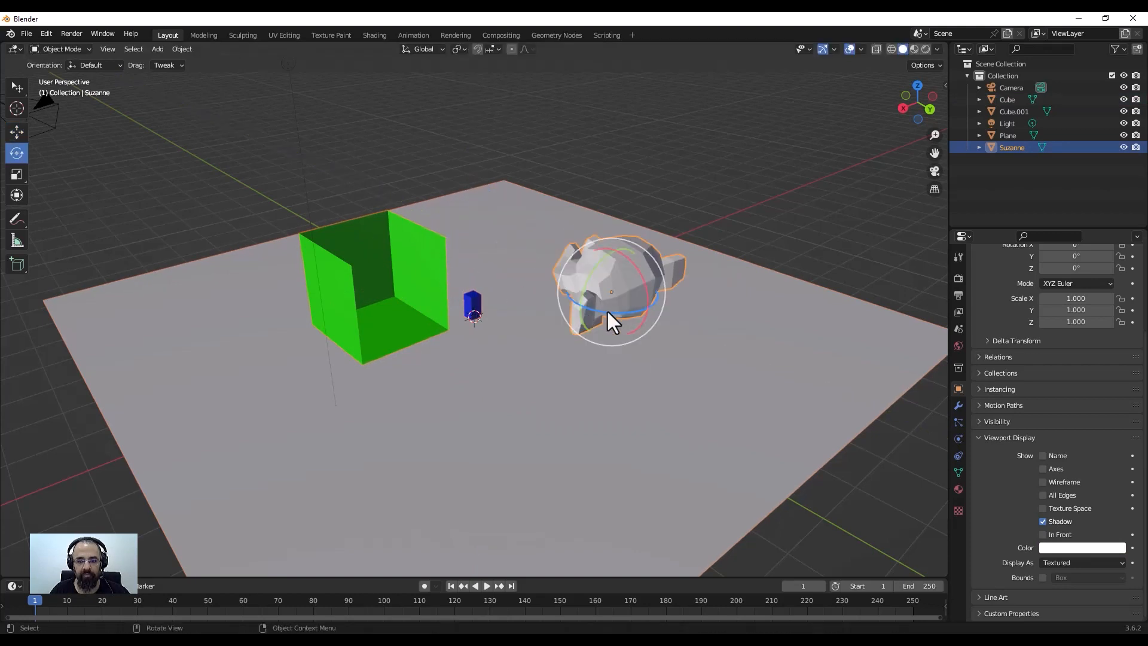
{"action": "left_click_drag", "start_coordinate": [606, 309], "coordinate": [551, 257]}
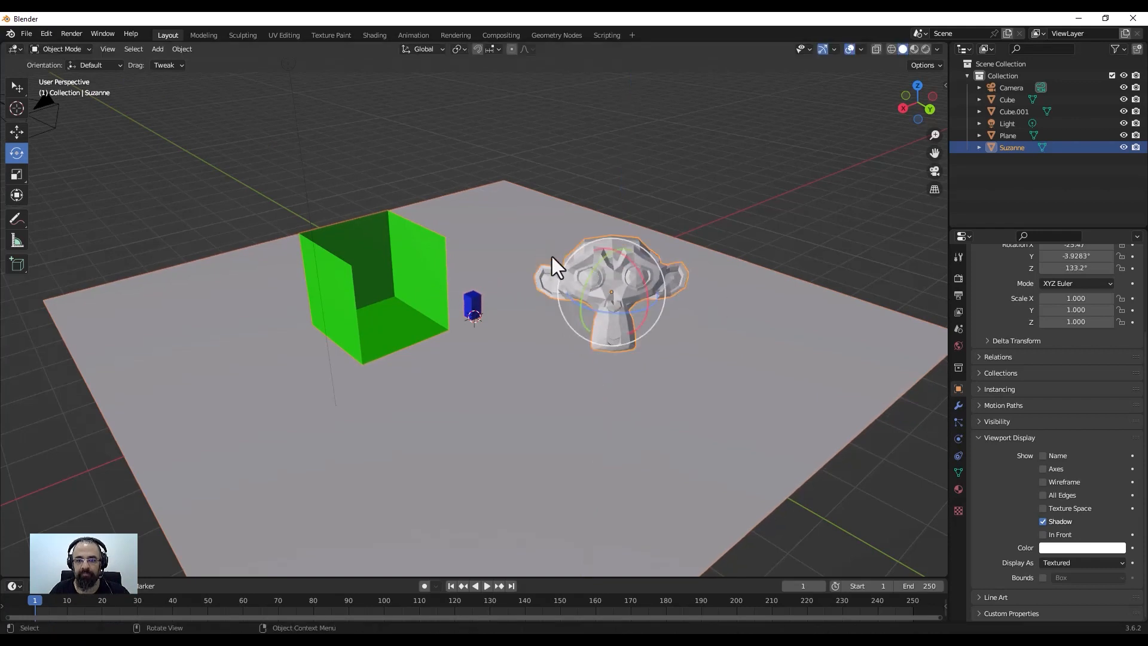
Step: Turn on Cavity in the Solid shading options and view its effect on the monkey head up close
{"action": "left_click", "coordinate": [937, 49]}
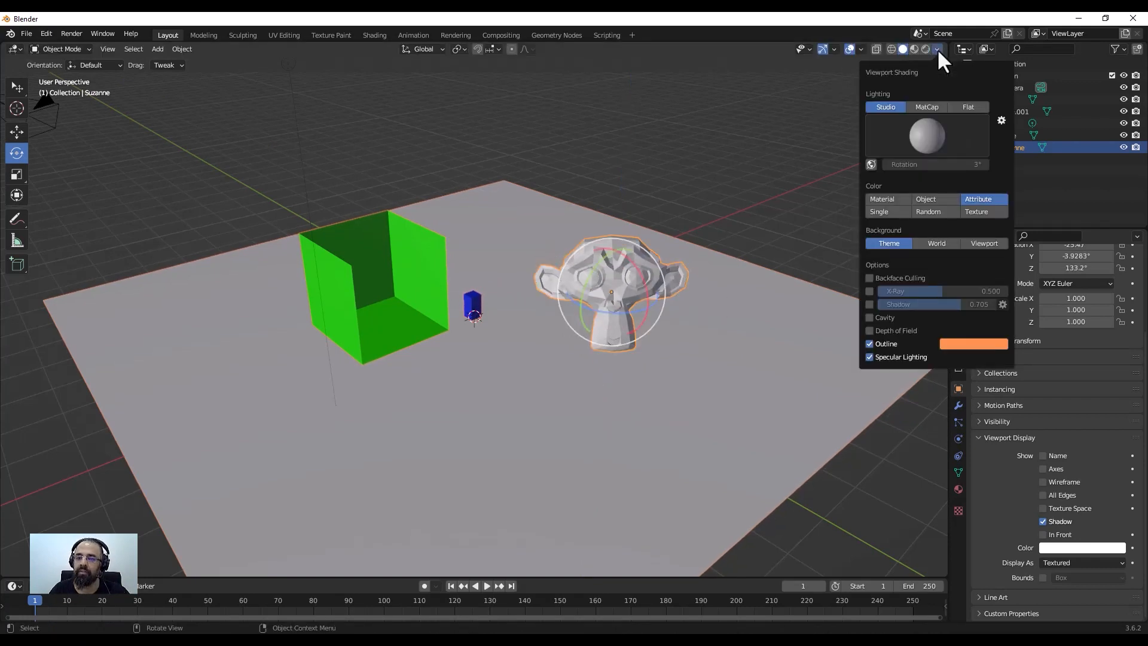
{"action": "left_click", "coordinate": [937, 49]}
{"action": "left_click", "coordinate": [937, 49]}
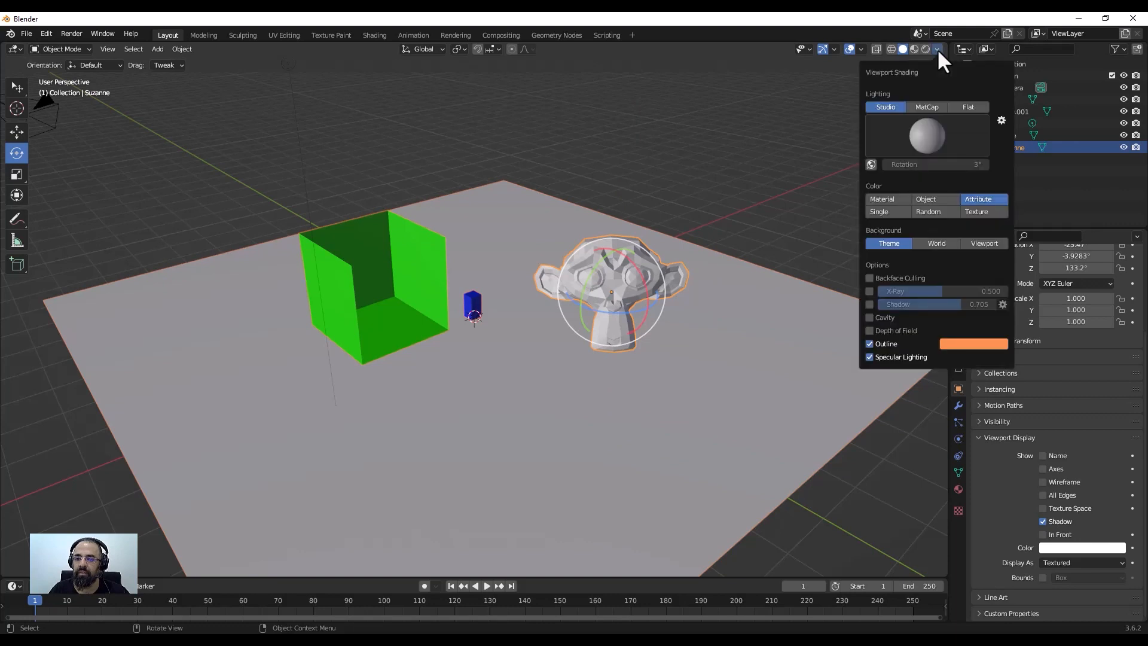
{"action": "left_click", "coordinate": [881, 319]}
{"action": "scroll", "coordinate": [688, 281], "scroll_direction": "up", "scroll_amount": 5}
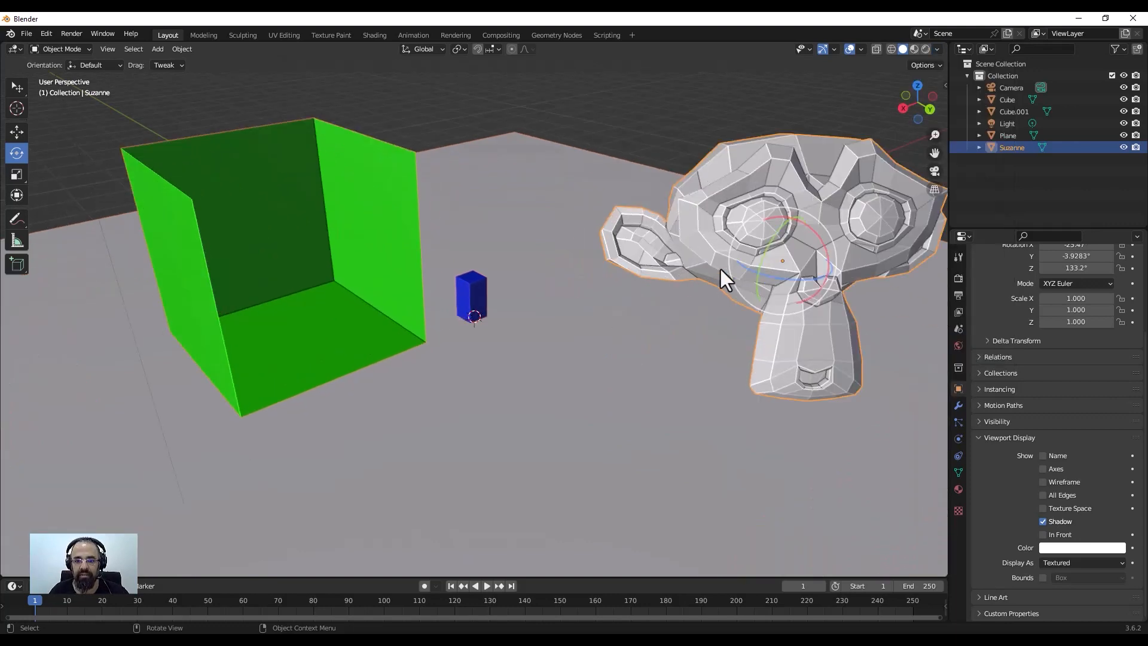
{"action": "mouse_move", "coordinate": [720, 269]}
{"action": "middle_mouse_down"}
{"action": "mouse_move", "coordinate": [705, 270]}
{"action": "mouse_move", "coordinate": [715, 273]}
{"action": "middle_mouse_up"}
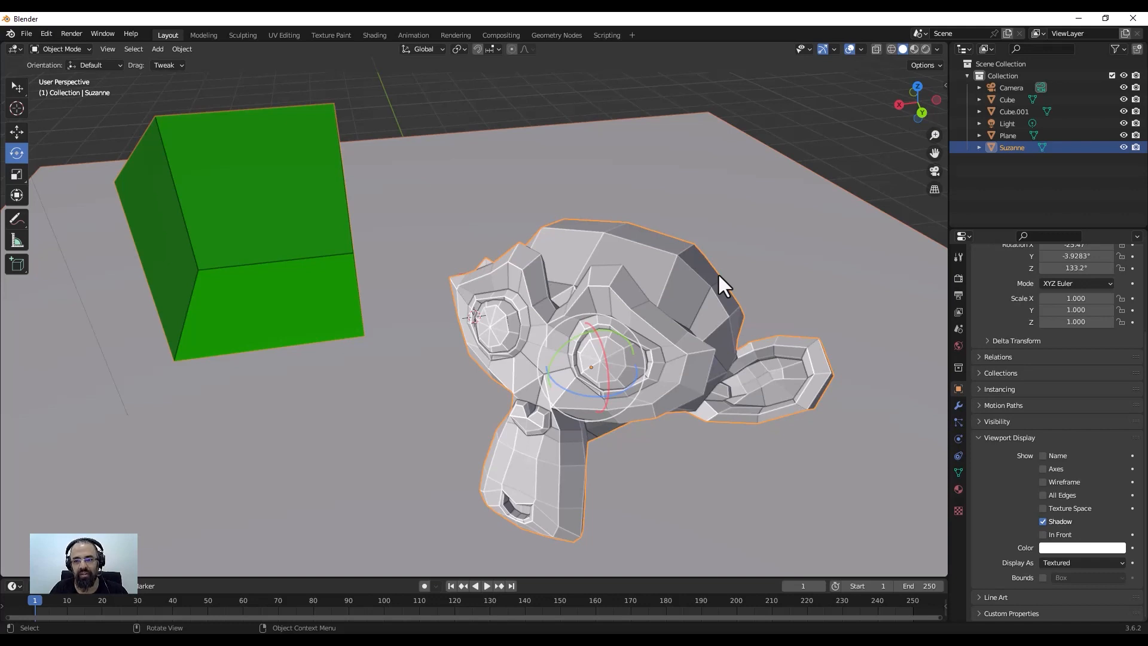
Step: Set the Cavity type to Both and view the monkey head's edges
{"action": "left_click", "coordinate": [937, 49]}
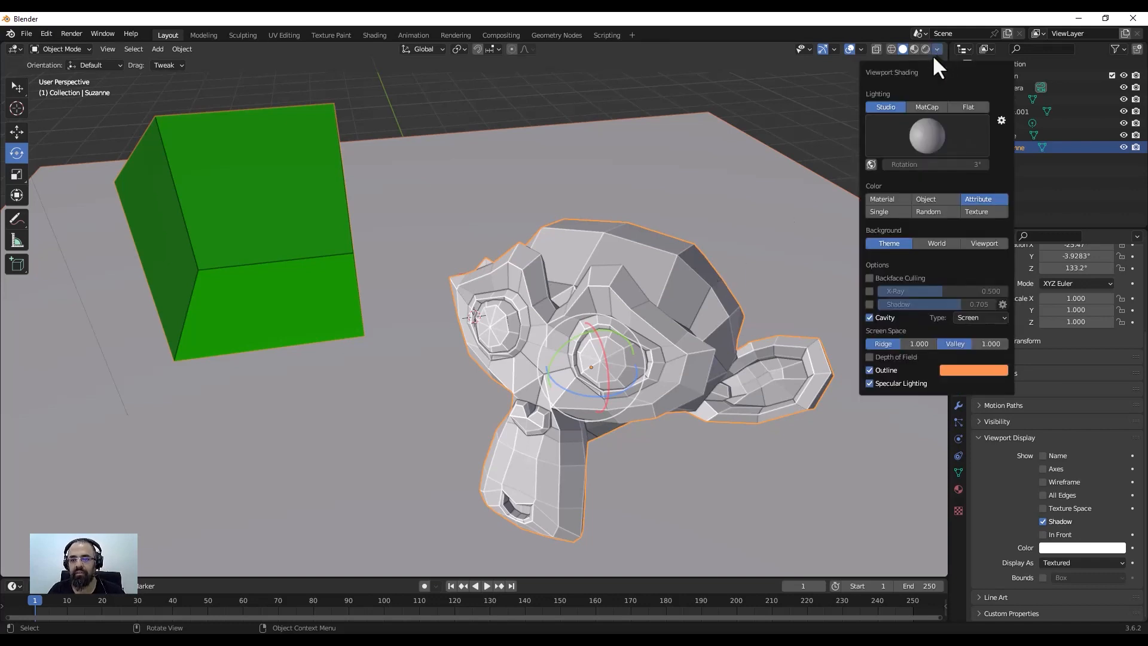
{"action": "left_click", "coordinate": [970, 318]}
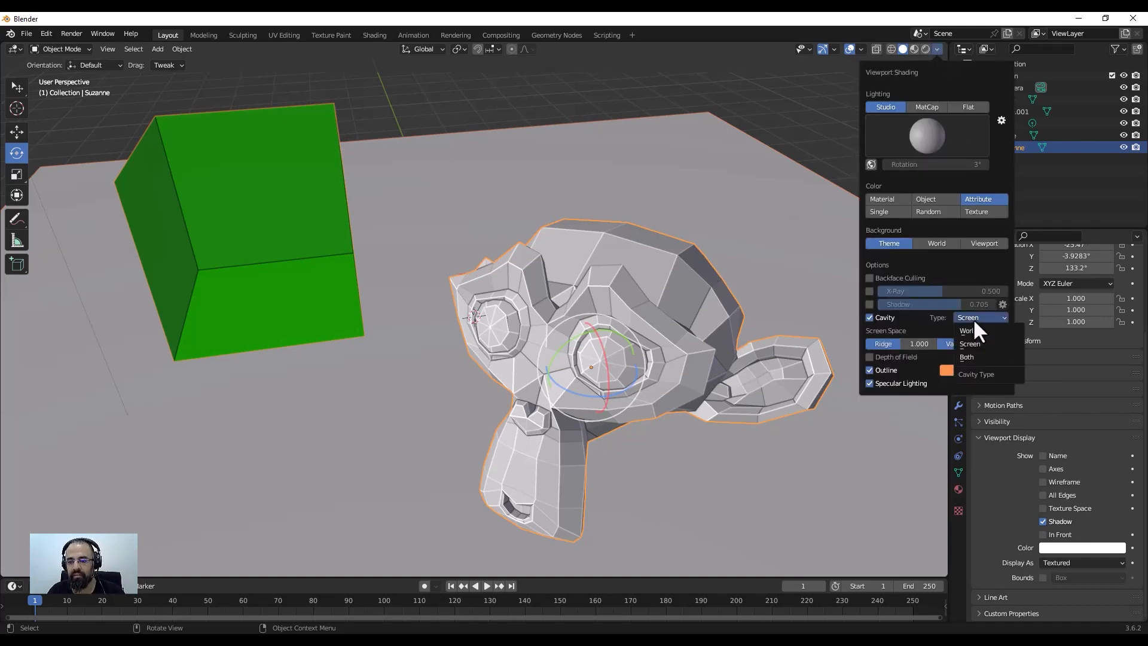
{"action": "left_click", "coordinate": [982, 355]}
{"action": "mouse_move", "coordinate": [727, 306]}
{"action": "middle_mouse_down"}
{"action": "mouse_move", "coordinate": [687, 308]}
{"action": "mouse_move", "coordinate": [737, 302]}
{"action": "middle_mouse_up"}
Step: Set the outline color to green and toggle Outline in the Solid shading options, leaving it on
{"action": "left_click", "coordinate": [936, 49]}
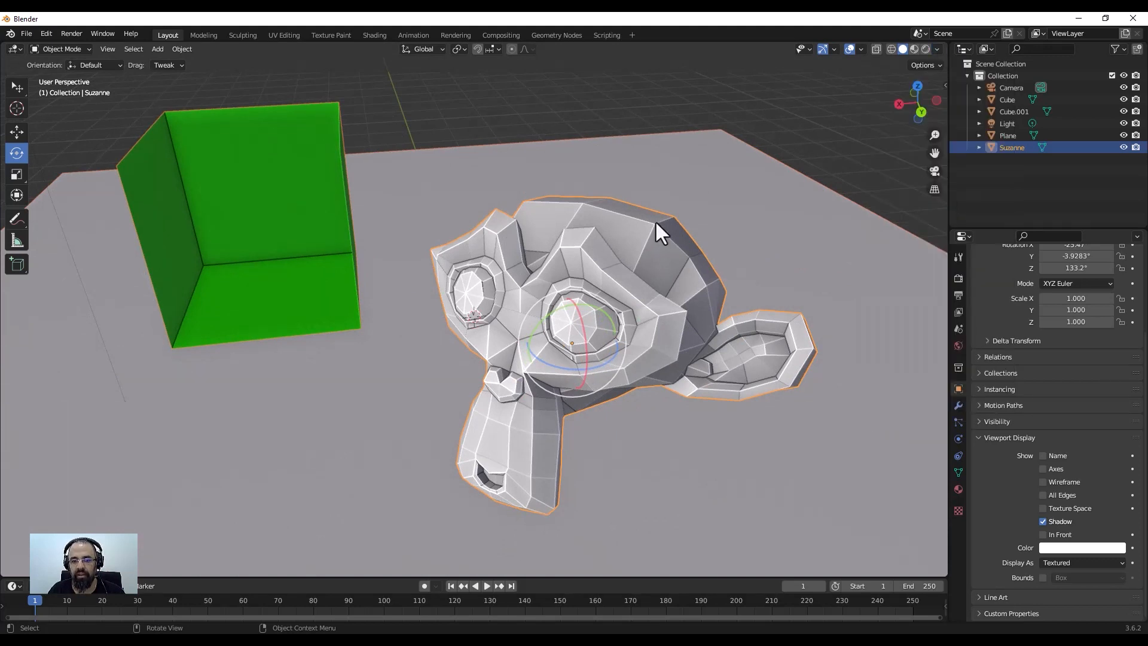
{"action": "left_click", "coordinate": [937, 49]}
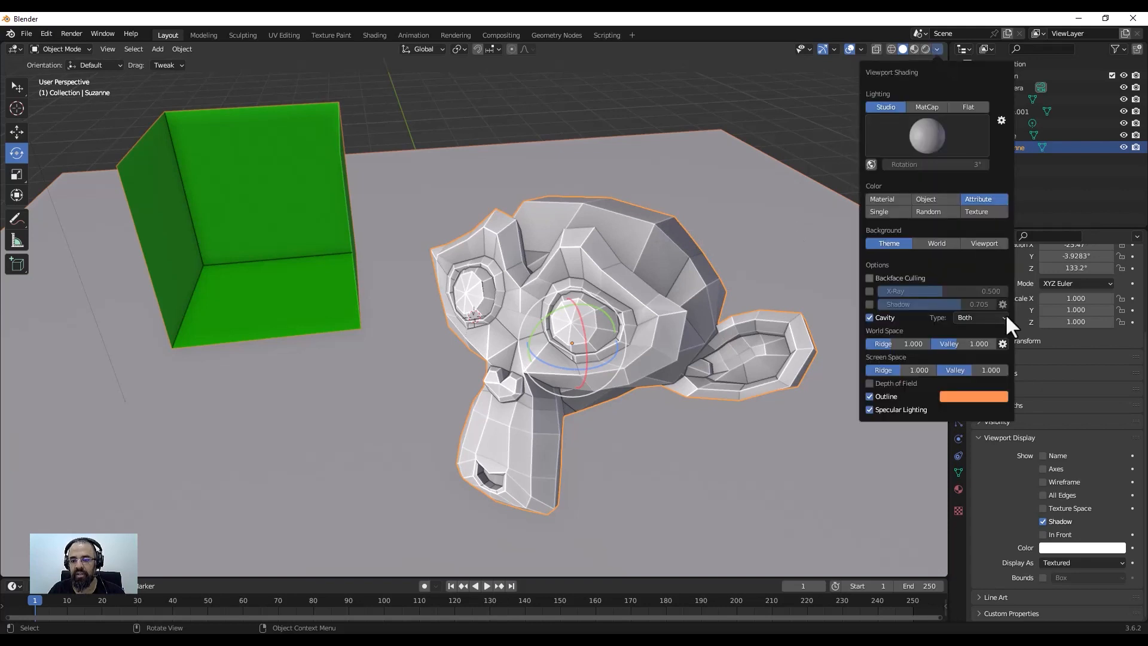
{"action": "left_click", "coordinate": [980, 396]}
{"action": "left_click_drag", "start_coordinate": [969, 355], "coordinate": [993, 354]}
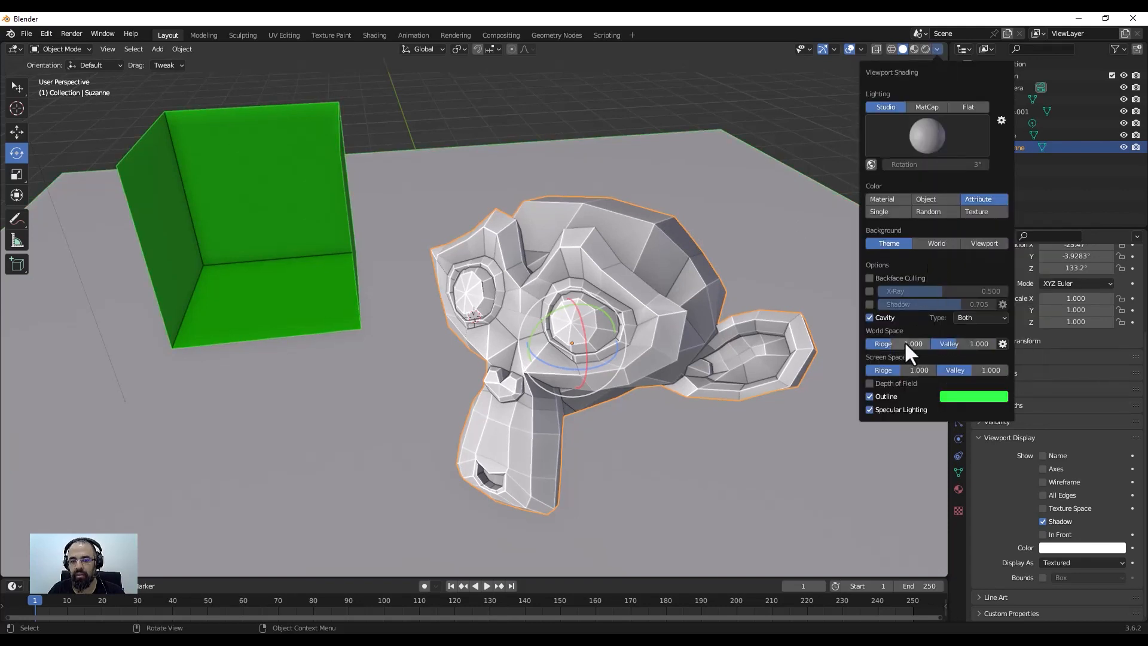
{"action": "left_click", "coordinate": [877, 396]}
{"action": "left_click", "coordinate": [877, 396]}
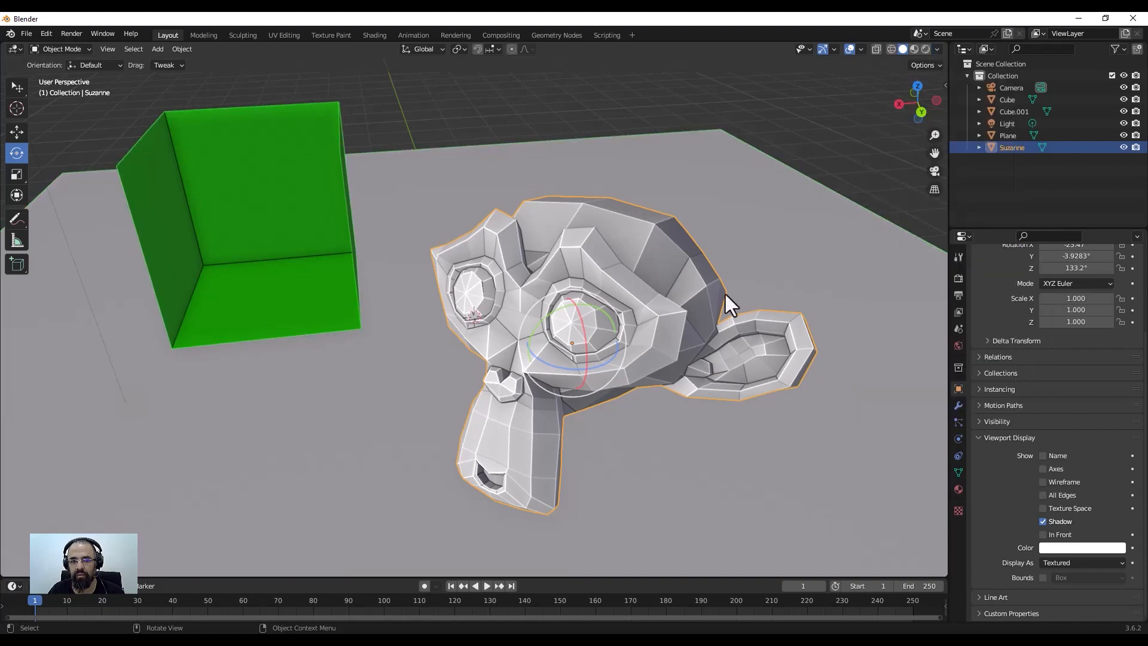
Step: Toggle Specular Lighting repeatedly in the Solid shading options to compare its effect on the monkey head
{"action": "mouse_move", "coordinate": [890, 313]}
{"action": "middle_mouse_down"}
{"action": "mouse_move", "coordinate": [792, 320]}
{"action": "mouse_move", "coordinate": [813, 313]}
{"action": "mouse_move", "coordinate": [761, 296]}
{"action": "mouse_move", "coordinate": [783, 275]}
{"action": "middle_mouse_up"}
{"action": "left_click", "coordinate": [937, 49]}
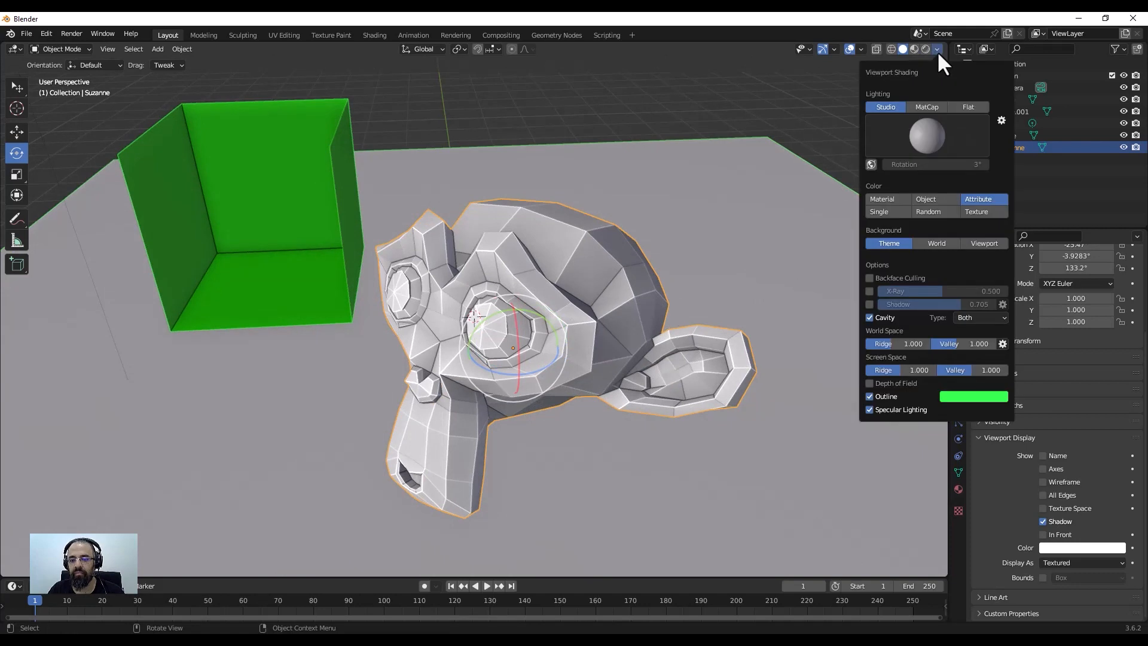
{"action": "left_click", "coordinate": [894, 409]}
{"action": "left_click", "coordinate": [894, 409]}
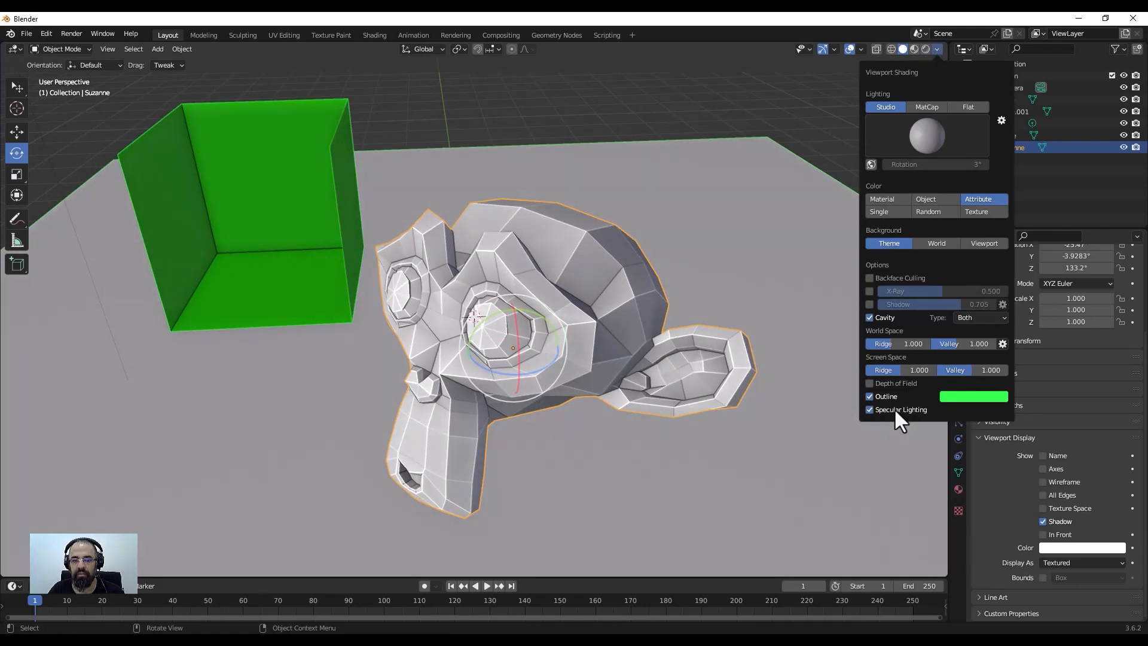
{"action": "left_click", "coordinate": [895, 410]}
{"action": "left_click", "coordinate": [895, 409]}
{"action": "left_click", "coordinate": [894, 410]}
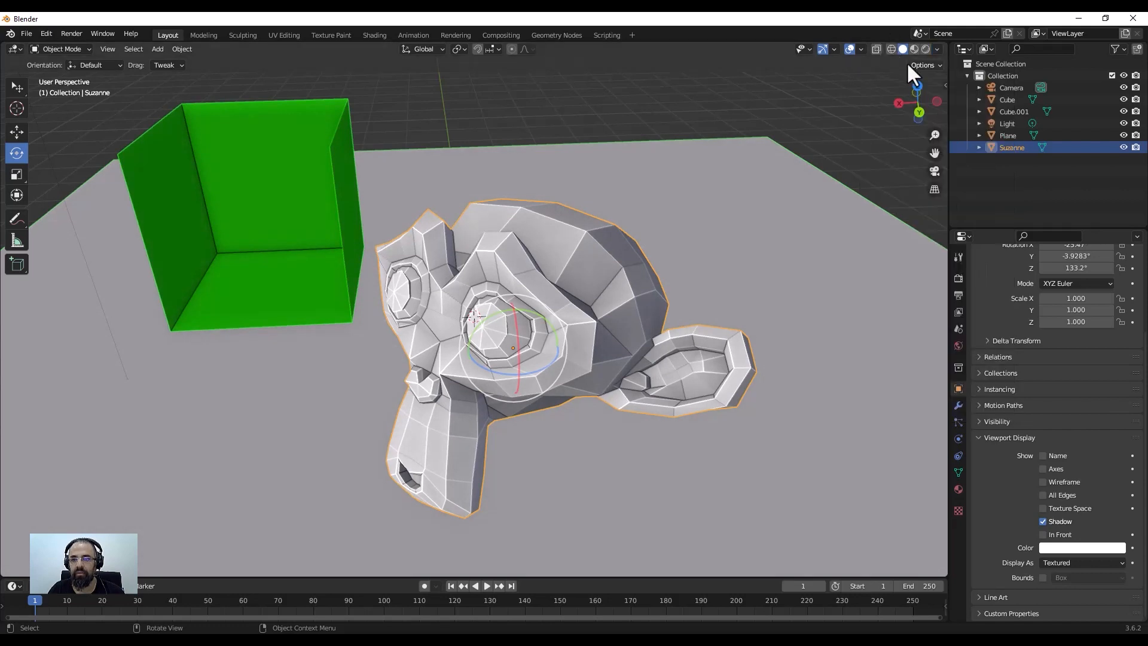
Step: Switch the viewport to Material Preview shading and toggle Scene World lighting, leaving it off
{"action": "left_click", "coordinate": [914, 48]}
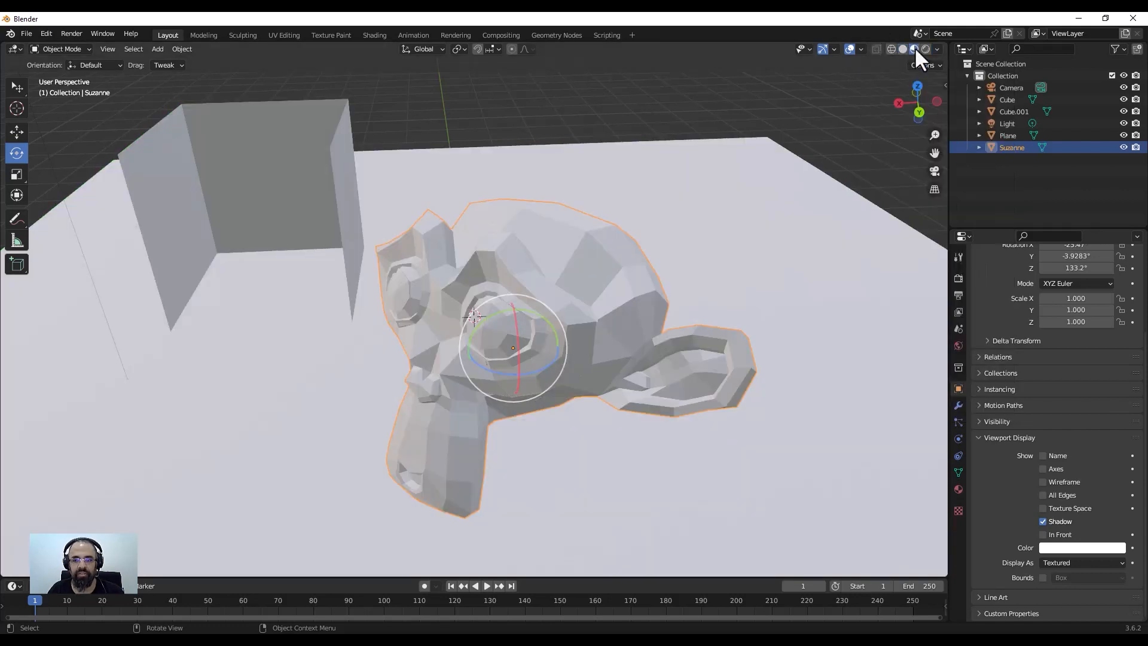
{"action": "left_click", "coordinate": [939, 49]}
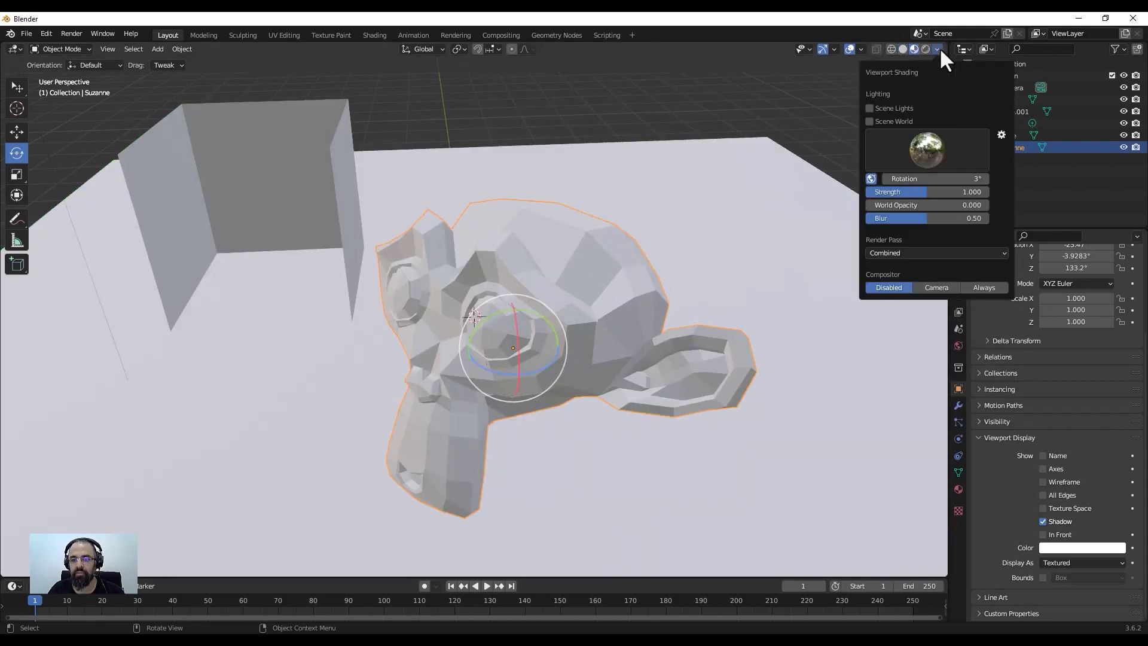
{"action": "left_click", "coordinate": [870, 121]}
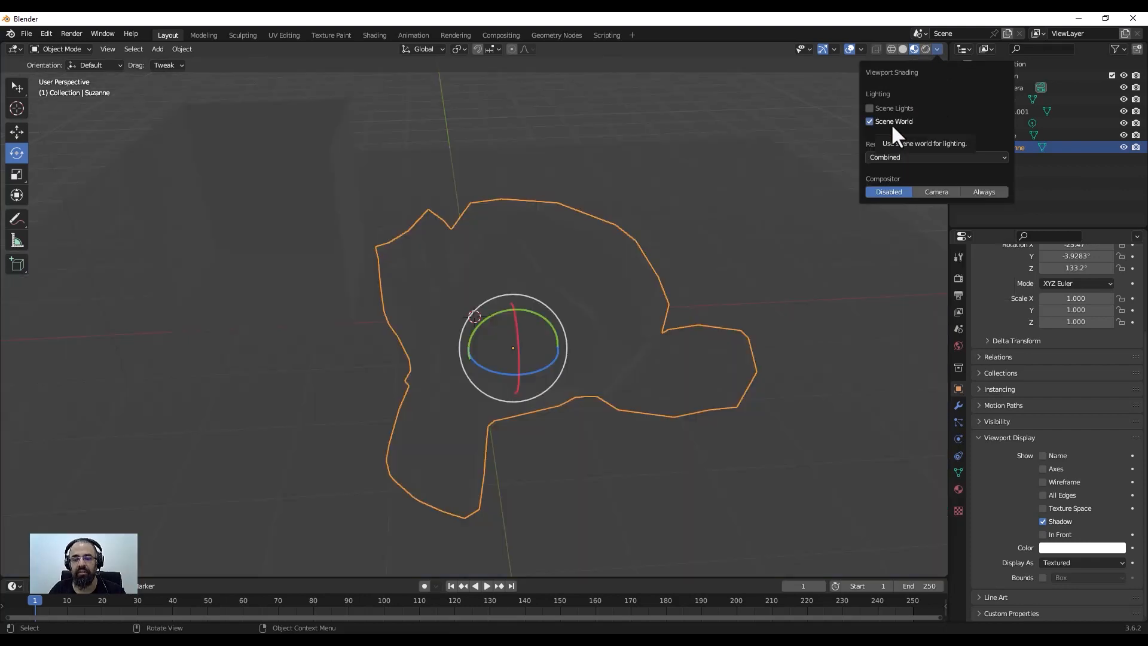
{"action": "left_click", "coordinate": [891, 123]}
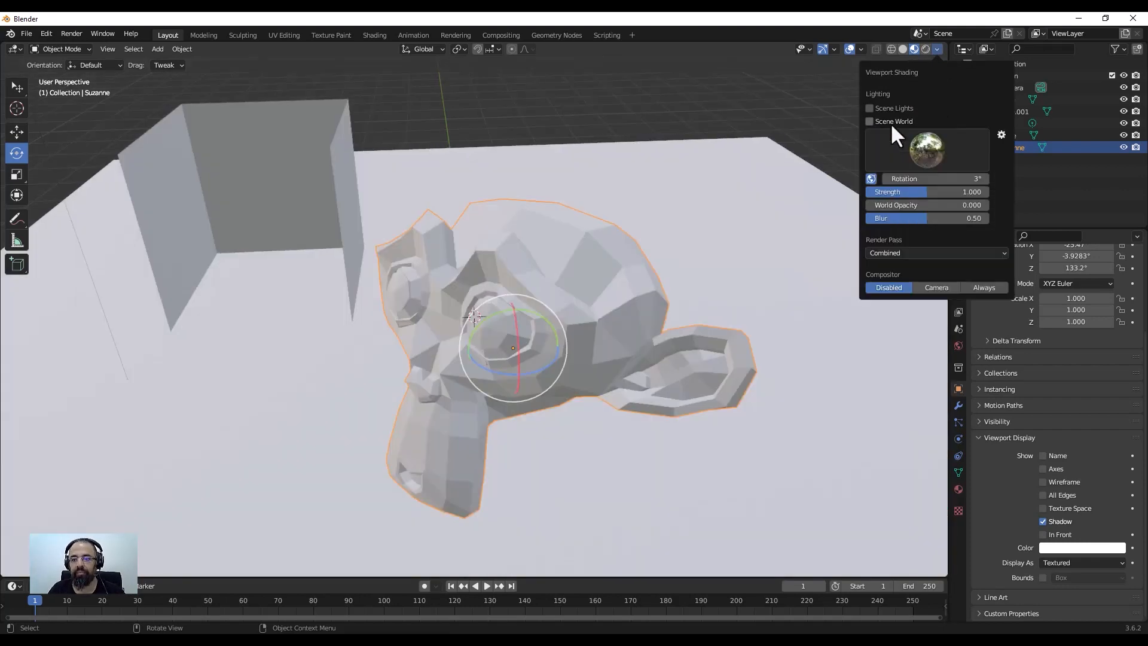
Step: Browse the environment lighting presets and set the environment rotation to 7.2° in the Material Preview options
{"action": "left_click", "coordinate": [922, 150]}
{"action": "left_click", "coordinate": [785, 193]}
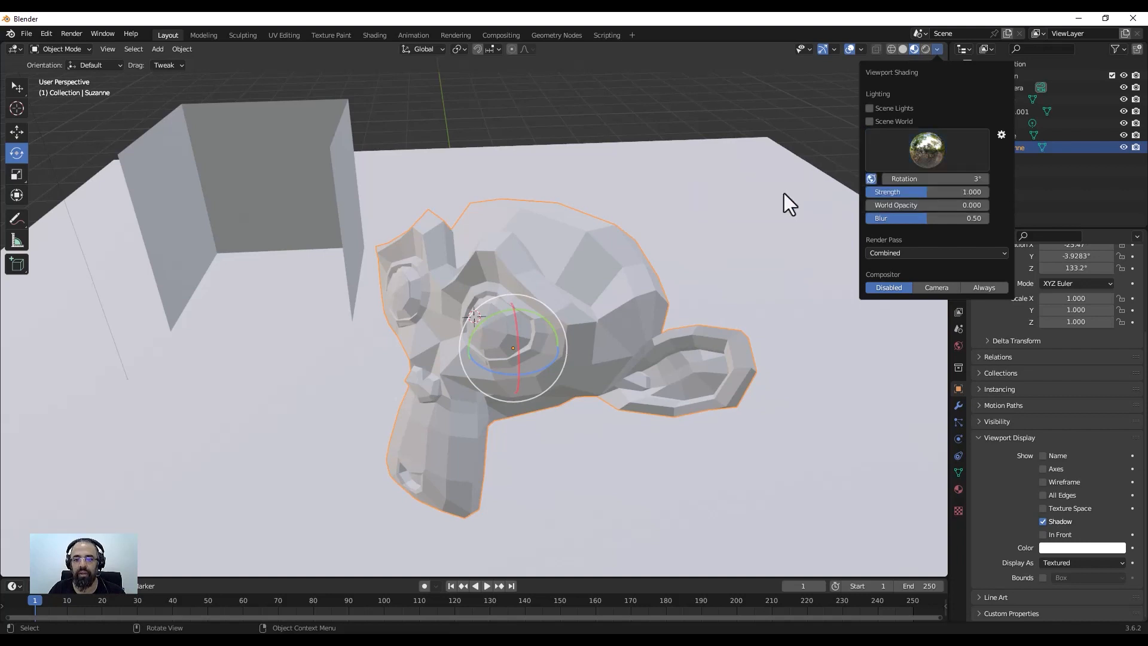
{"action": "left_click_drag", "start_coordinate": [897, 179], "coordinate": [903, 179]}
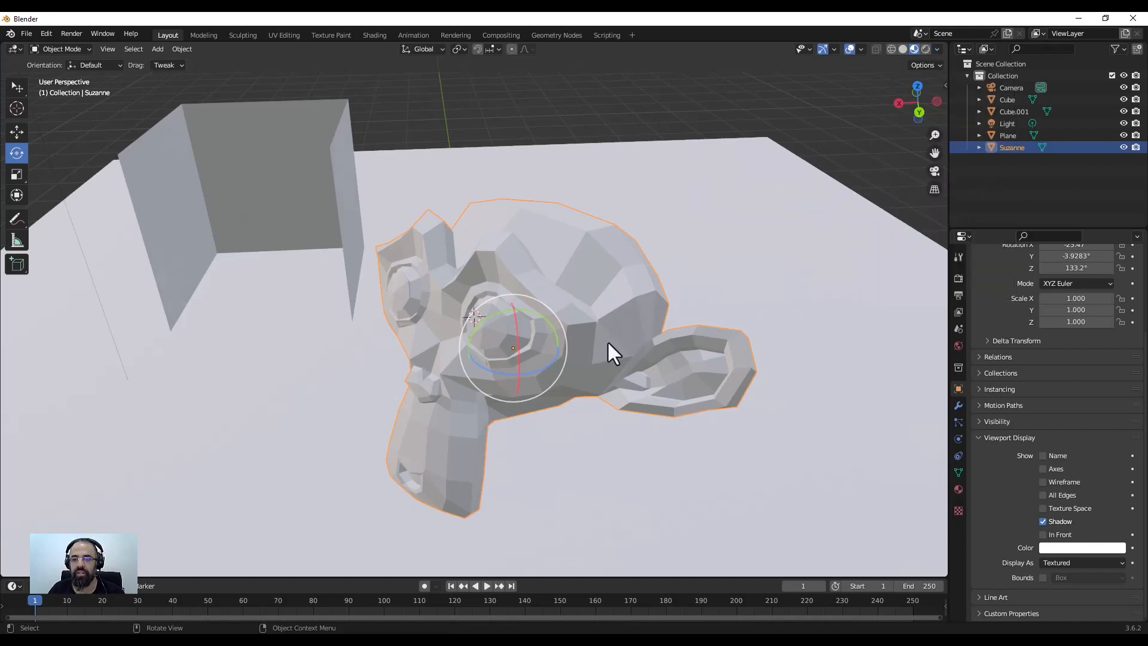
{"action": "left_click", "coordinate": [936, 51]}
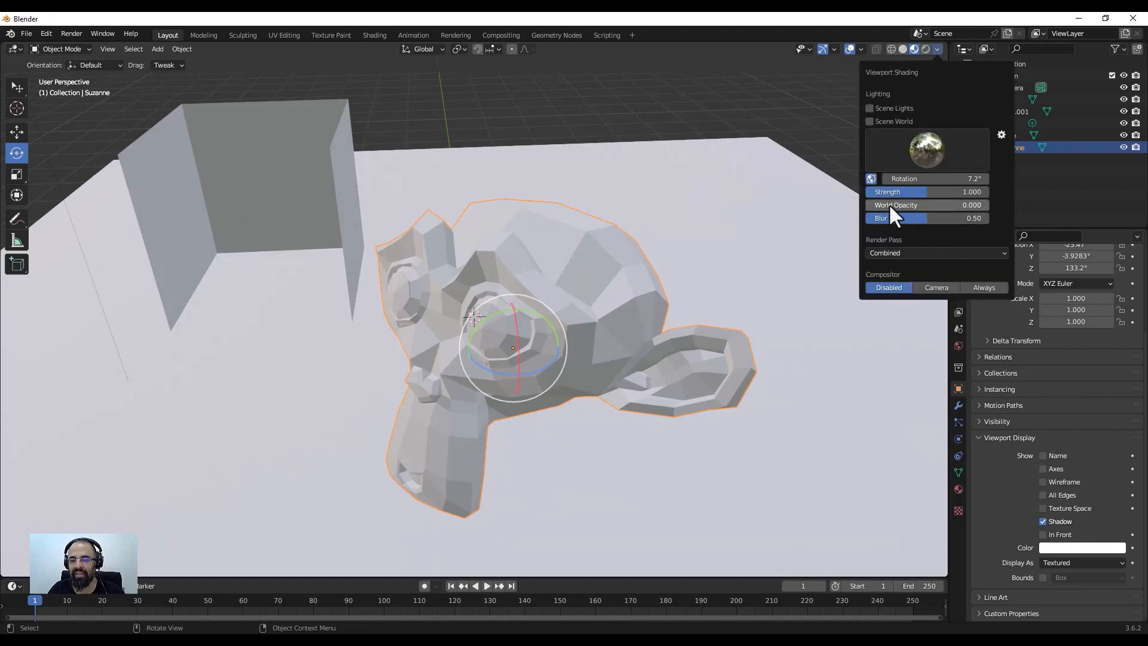
Step: Set the environment's World Opacity to 1.000 and Blur to 0.84 in the Material Preview options, inspecting the background around the scene
{"action": "left_click_drag", "start_coordinate": [898, 205], "coordinate": [993, 206]}
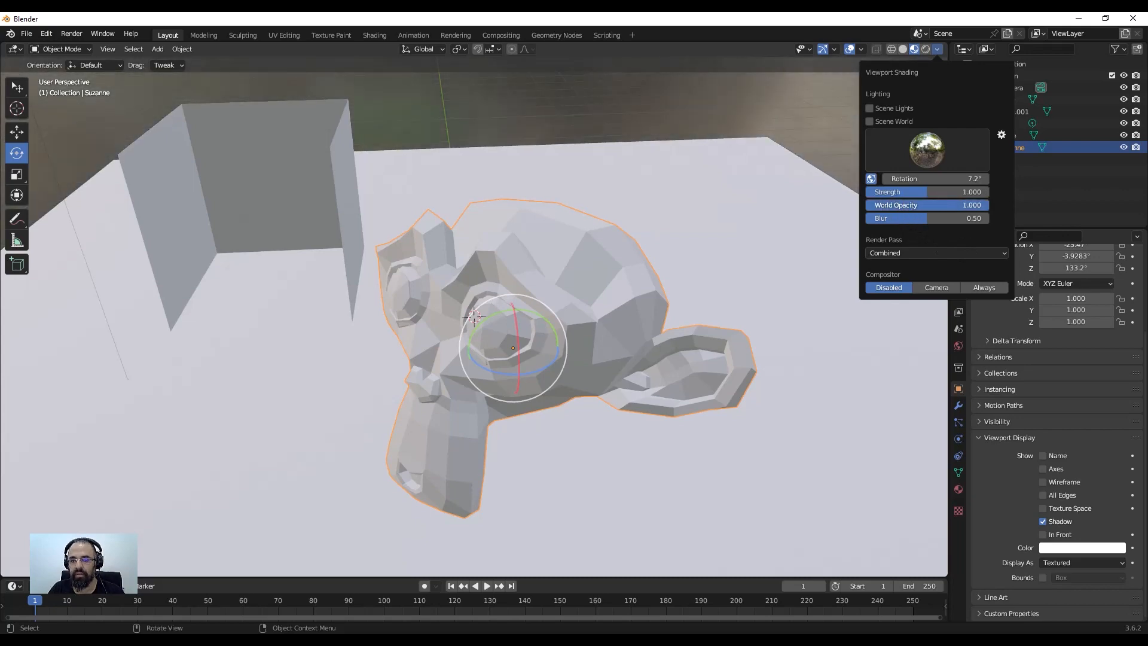
{"action": "left_click_drag", "start_coordinate": [925, 220], "coordinate": [884, 219]}
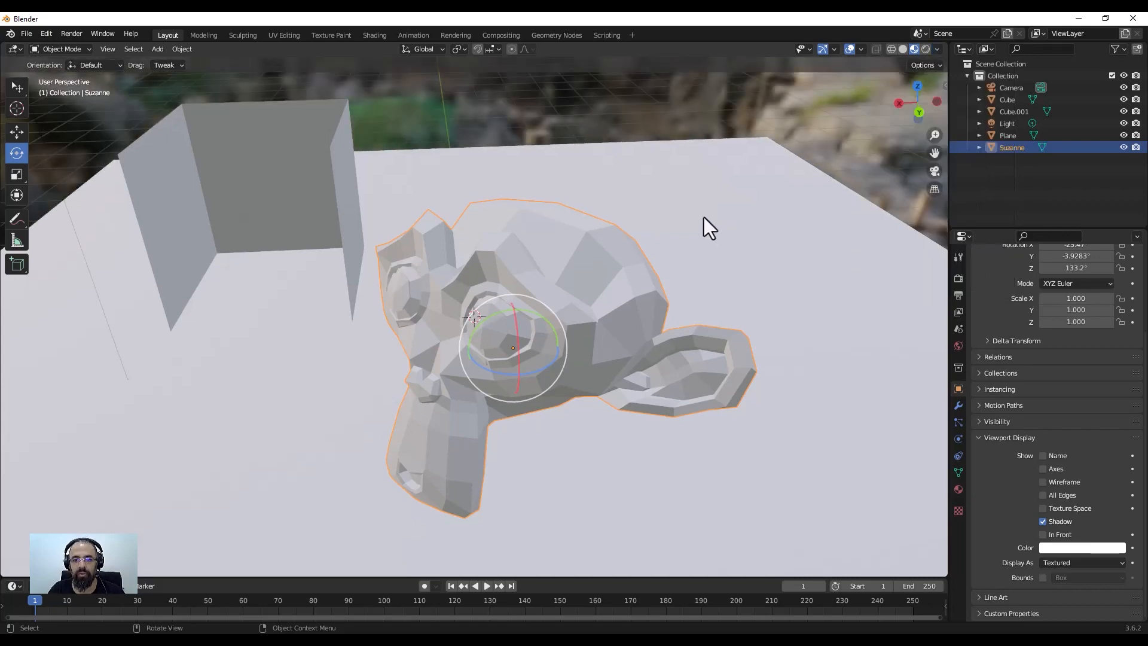
{"action": "scroll", "coordinate": [707, 218], "scroll_direction": "down", "scroll_amount": 8}
{"action": "middle_click_drag", "start_coordinate": [711, 222], "coordinate": [725, 261]}
{"action": "middle_click_drag", "start_coordinate": [723, 257], "coordinate": [692, 254]}
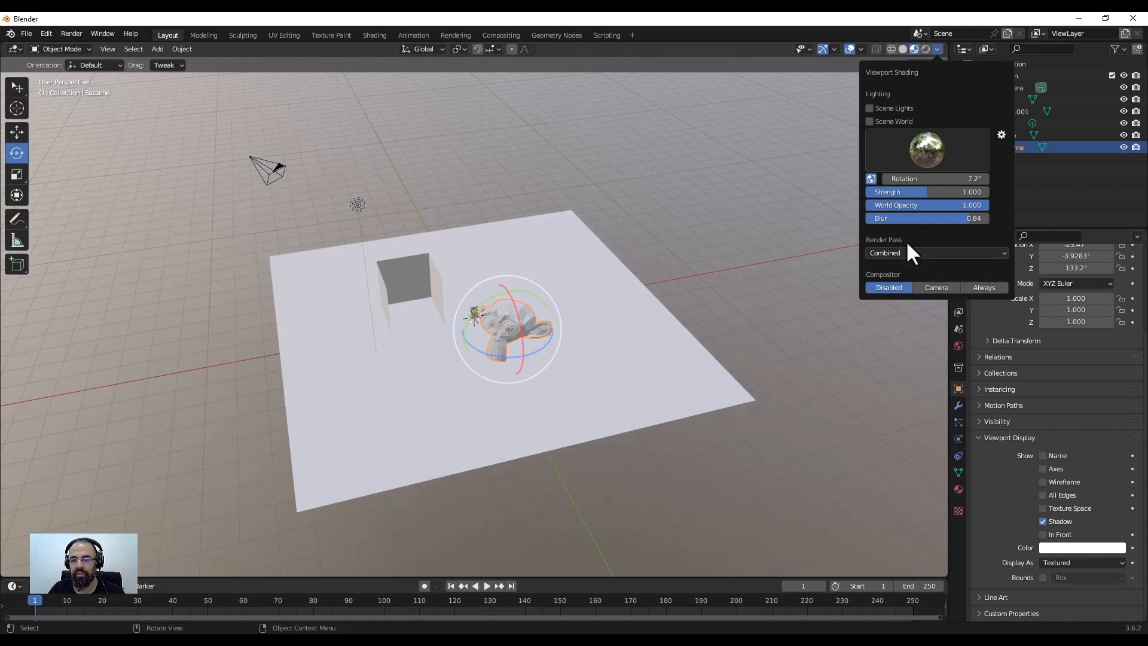
Step: Switch the viewport to Rendered shading and select the scene's light
{"action": "left_click", "coordinate": [925, 49]}
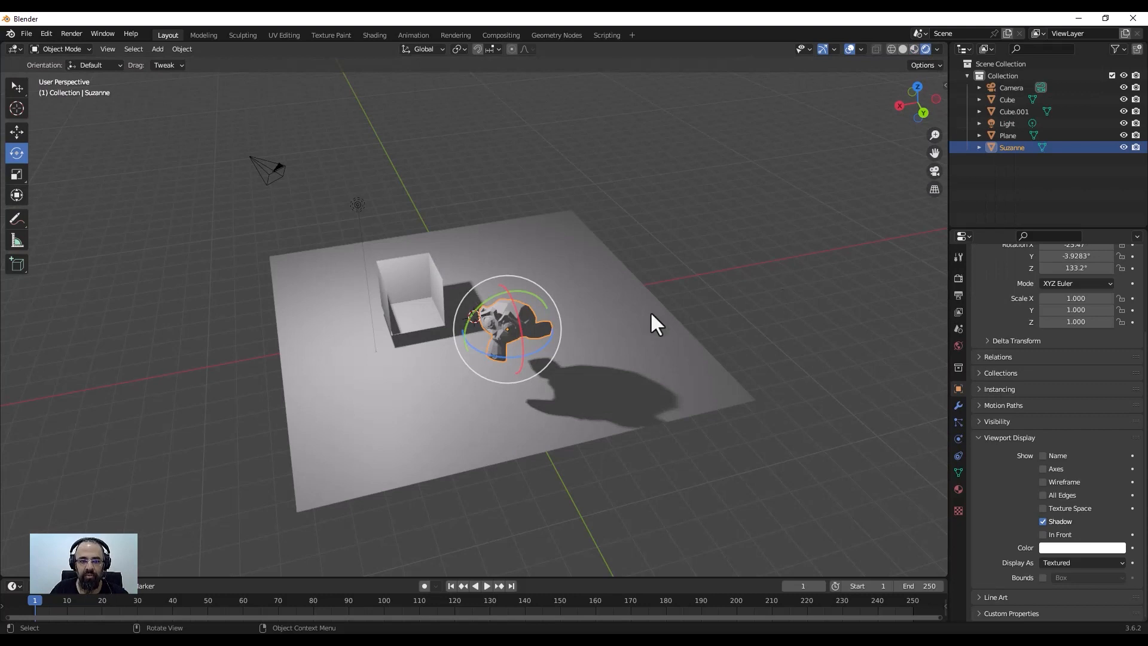
{"action": "middle_click_drag", "start_coordinate": [651, 313], "coordinate": [688, 304]}
{"action": "left_click", "coordinate": [417, 213]}
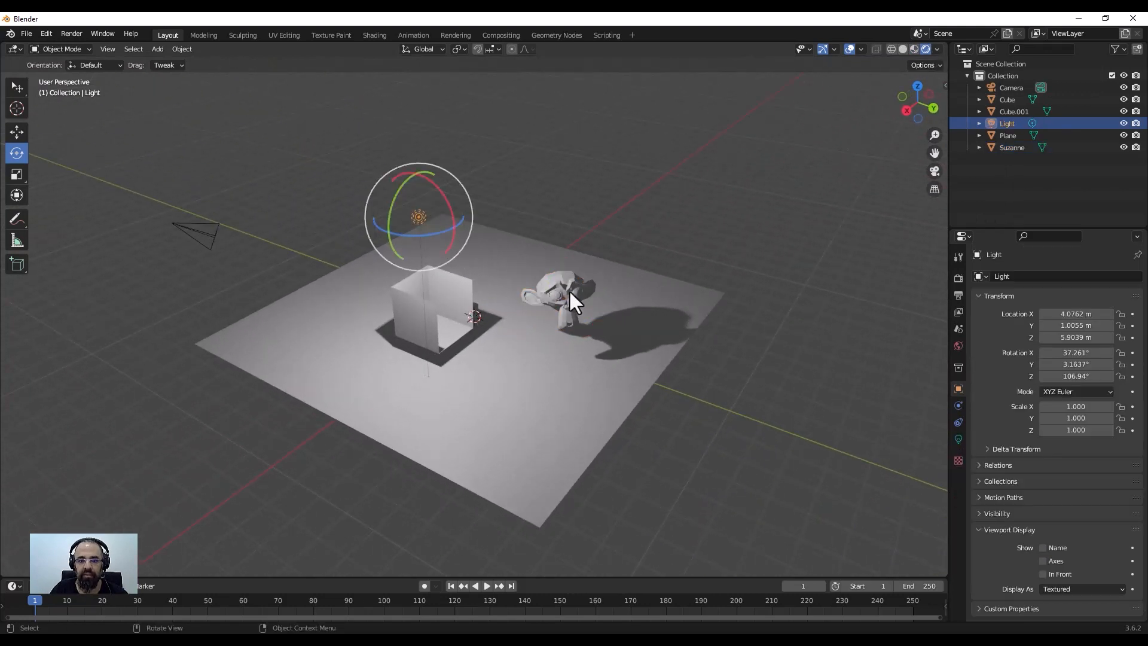
Step: Toggle Scene Lights and Scene World in the Rendered shading options to compare their effects, leaving both on
{"action": "left_click", "coordinate": [937, 49]}
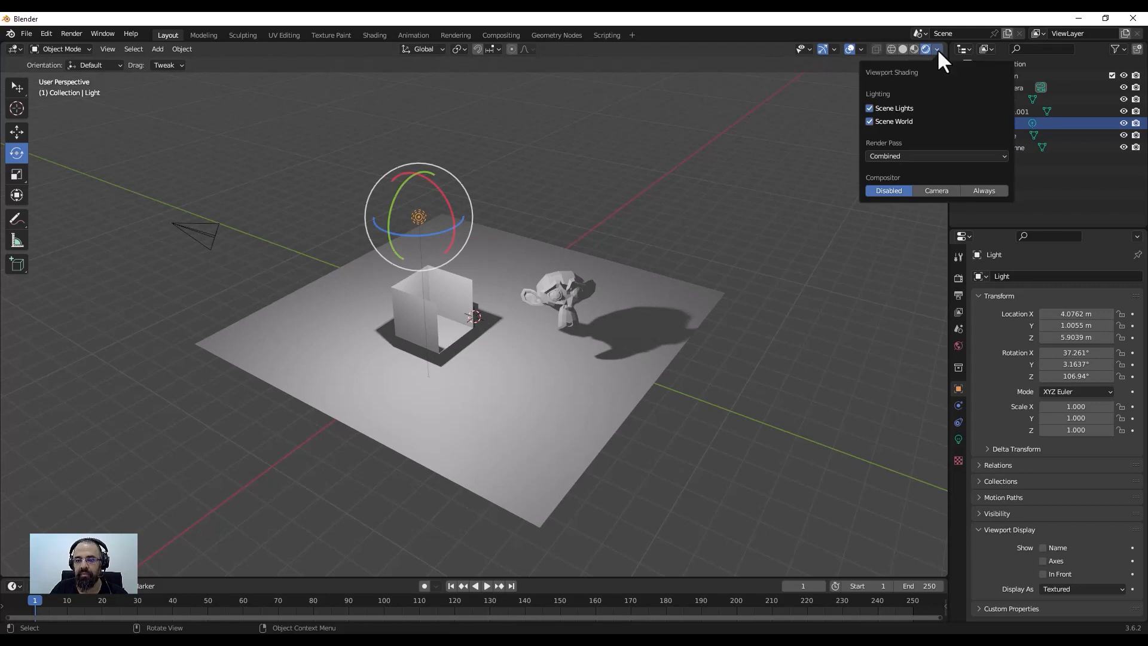
{"action": "left_click", "coordinate": [889, 109]}
{"action": "left_click", "coordinate": [890, 109]}
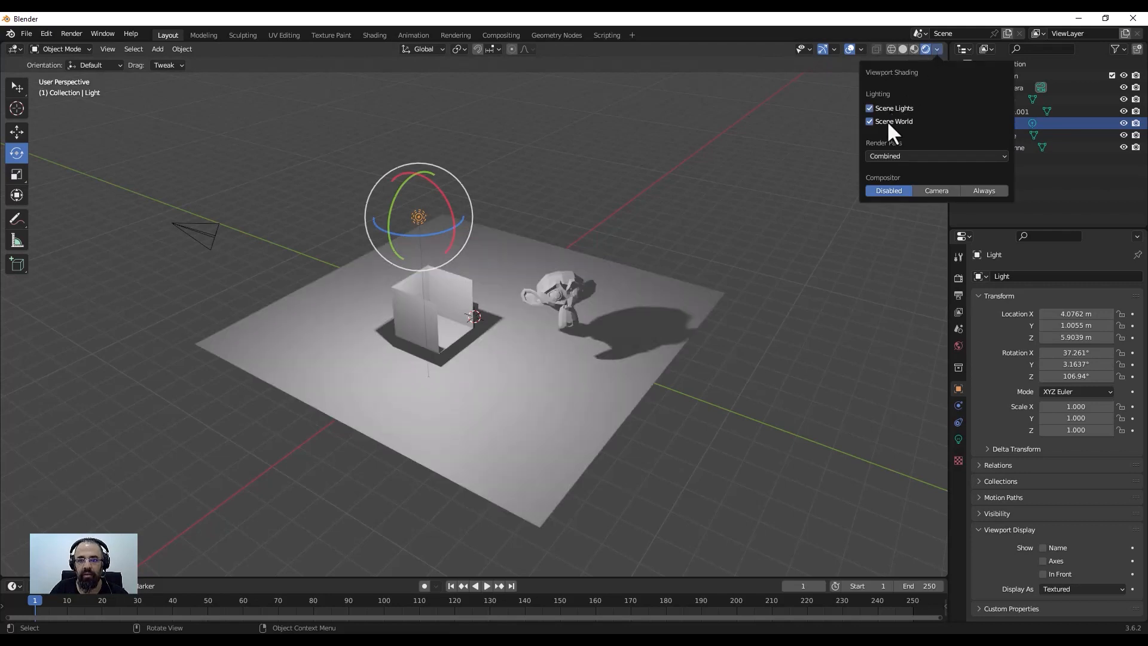
{"action": "left_click", "coordinate": [888, 121]}
{"action": "left_click", "coordinate": [888, 122]}
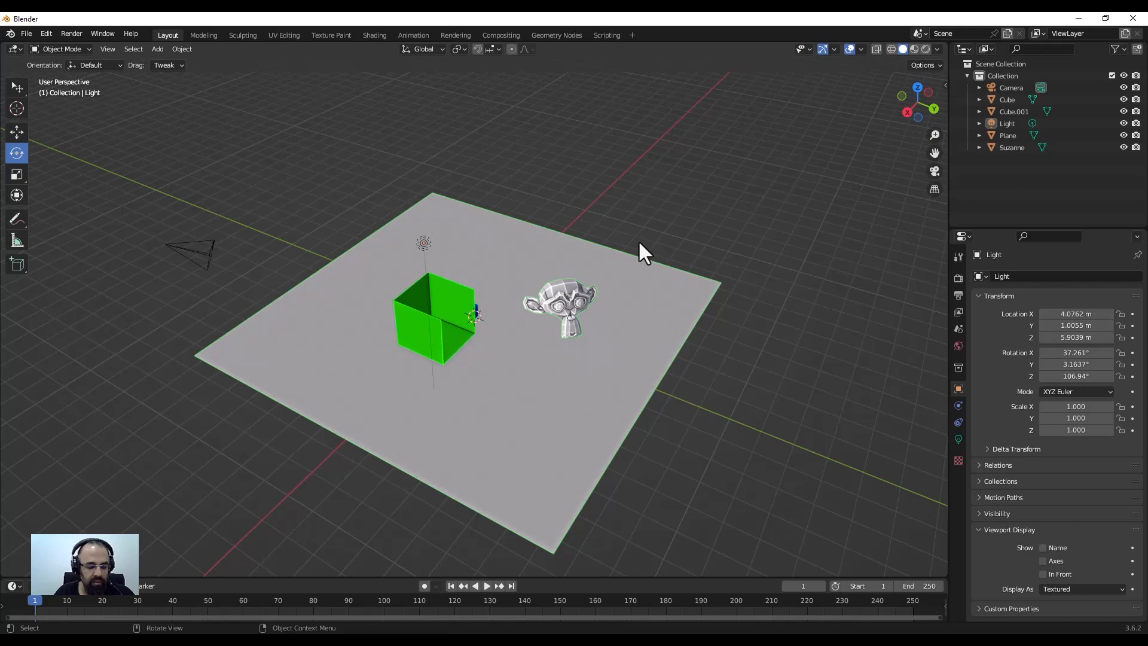
Step: Review the quick shading choices, including Toggle X-Ray and Toggle Overlays, and switch the viewport to Wireframe shading
{"action": "key", "text": "z"}
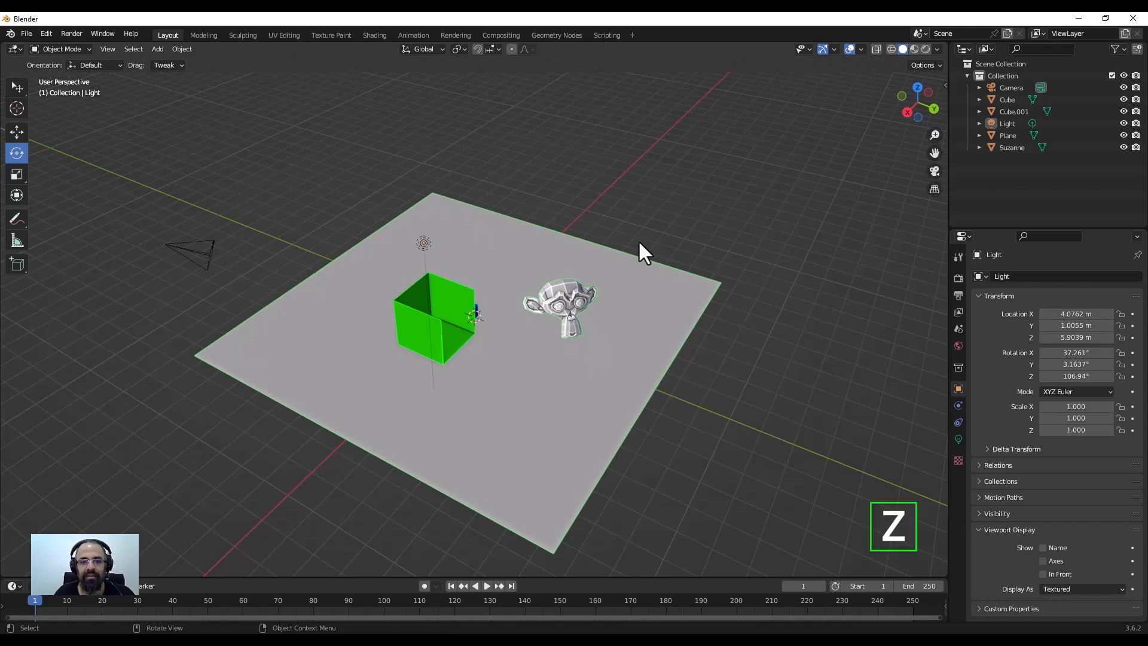
{"action": "key", "text": "z"}
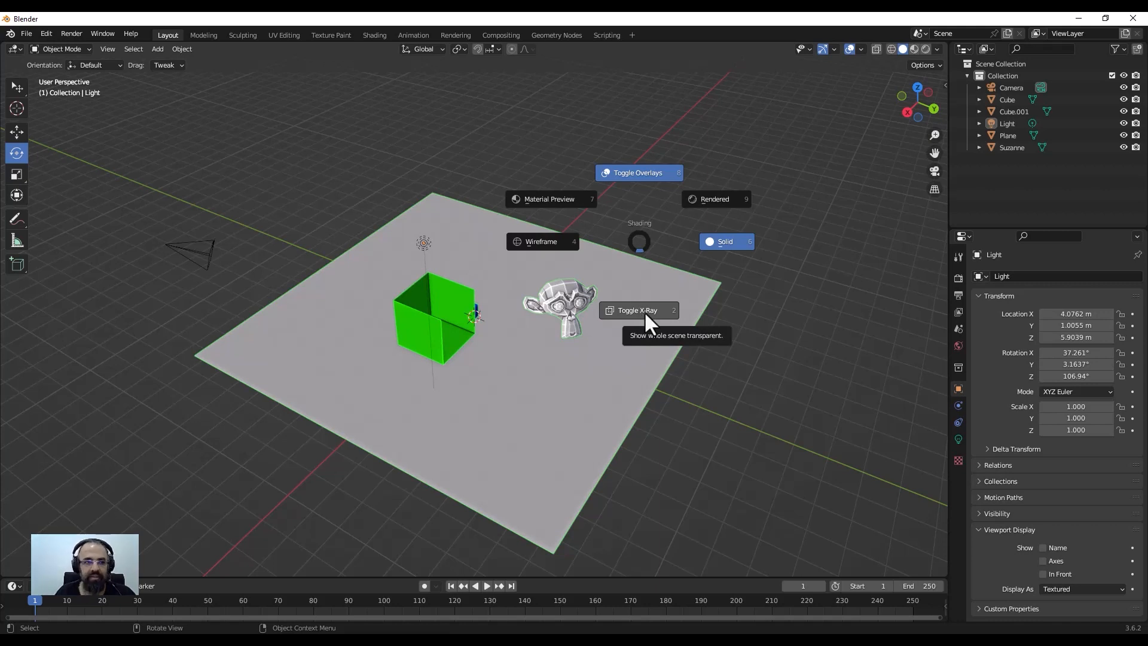
{"action": "left_click", "coordinate": [289, 222]}
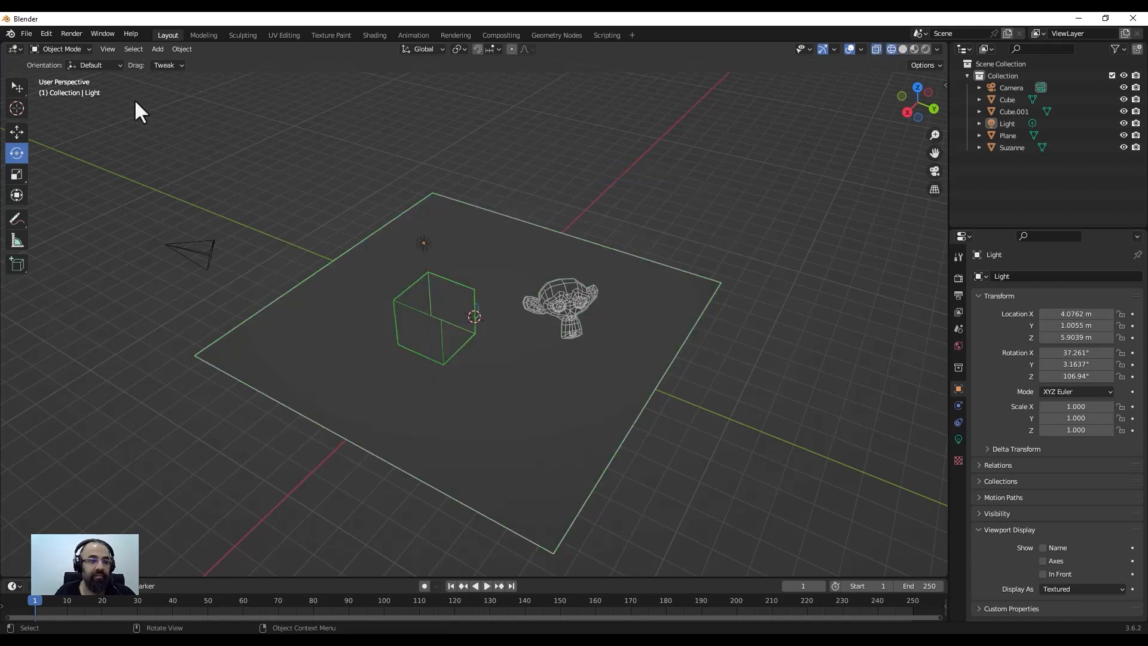
Step: Review the Extra Shading Pie Menu Items option in the Keymap preferences and close the preferences
{"action": "left_click", "coordinate": [48, 36]}
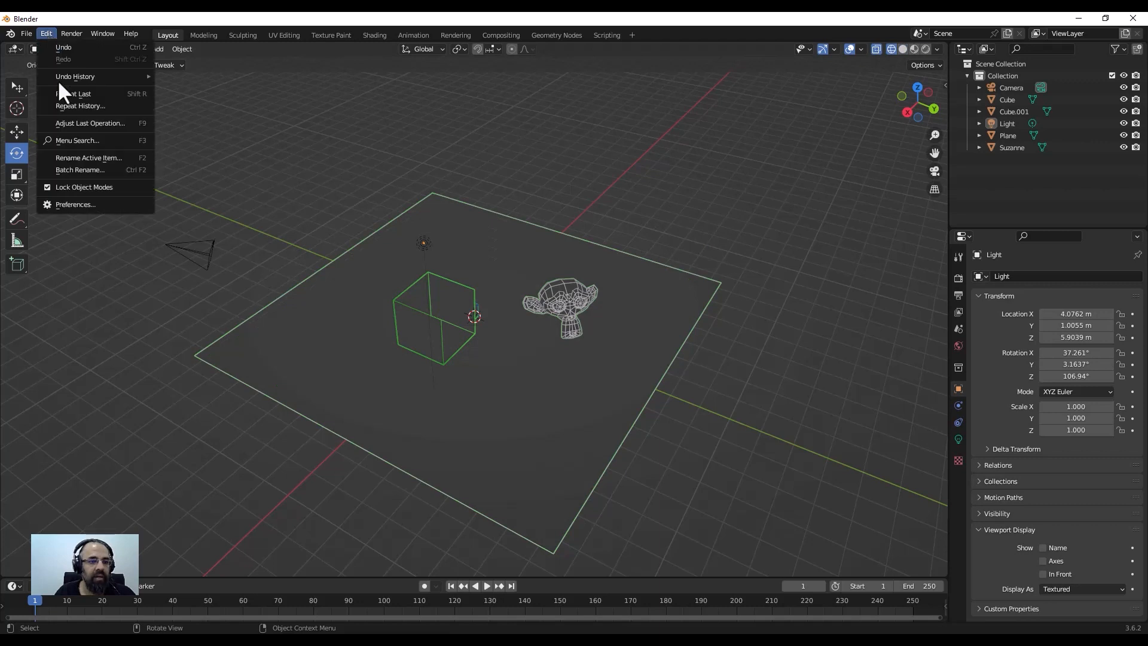
{"action": "left_click", "coordinate": [88, 206]}
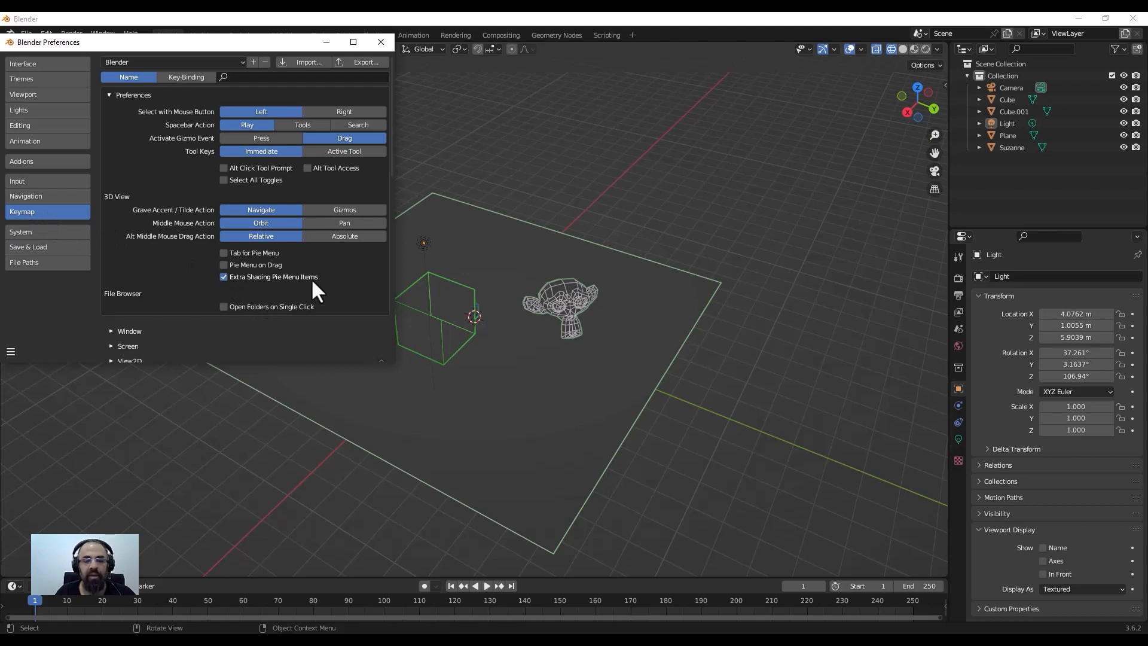
{"action": "left_click", "coordinate": [383, 39]}
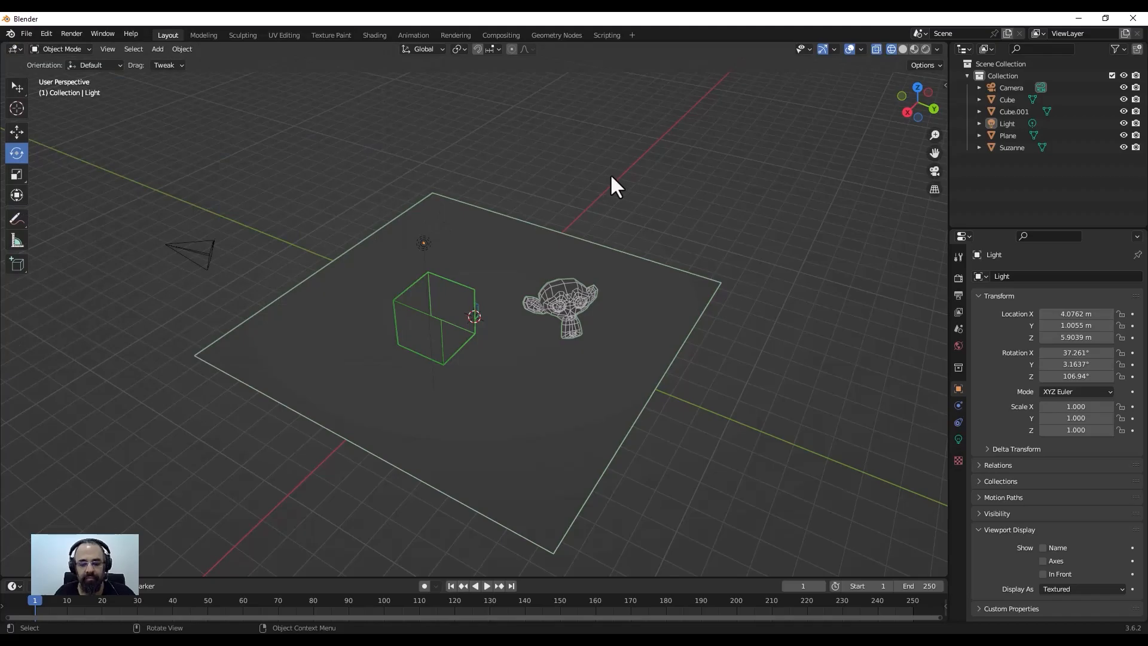